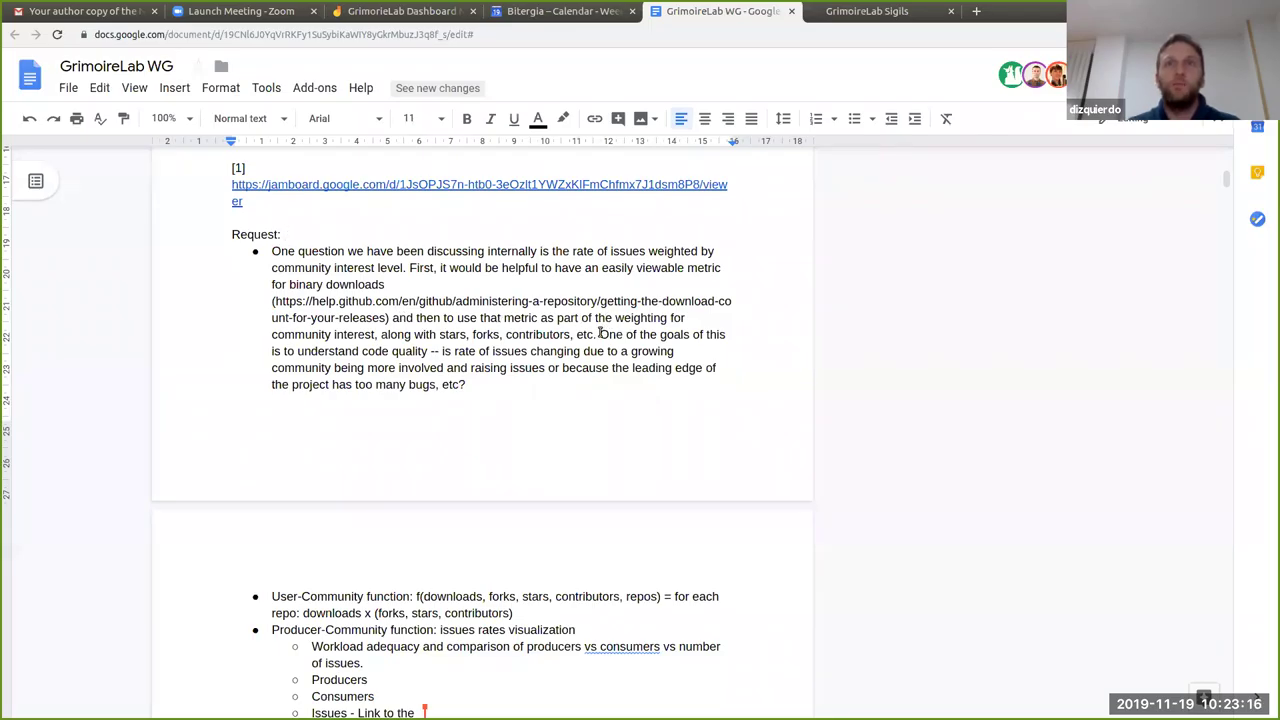
# Review the request's code-quality goal about the changing rate of issues and the Producer-Community function bullet
pyautogui.moveTo(600, 334); pyautogui.dragTo(463, 385)
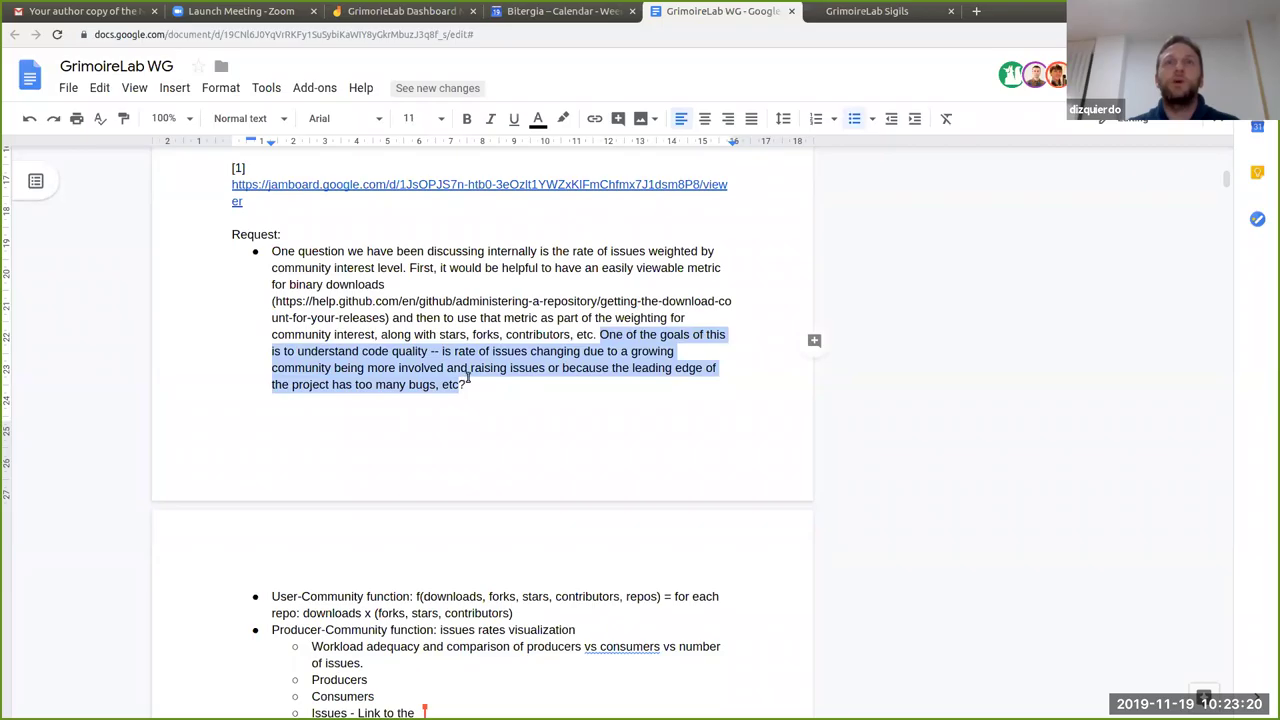
pyautogui.click(466, 380)
pyautogui.moveTo(441, 351); pyautogui.dragTo(461, 383)
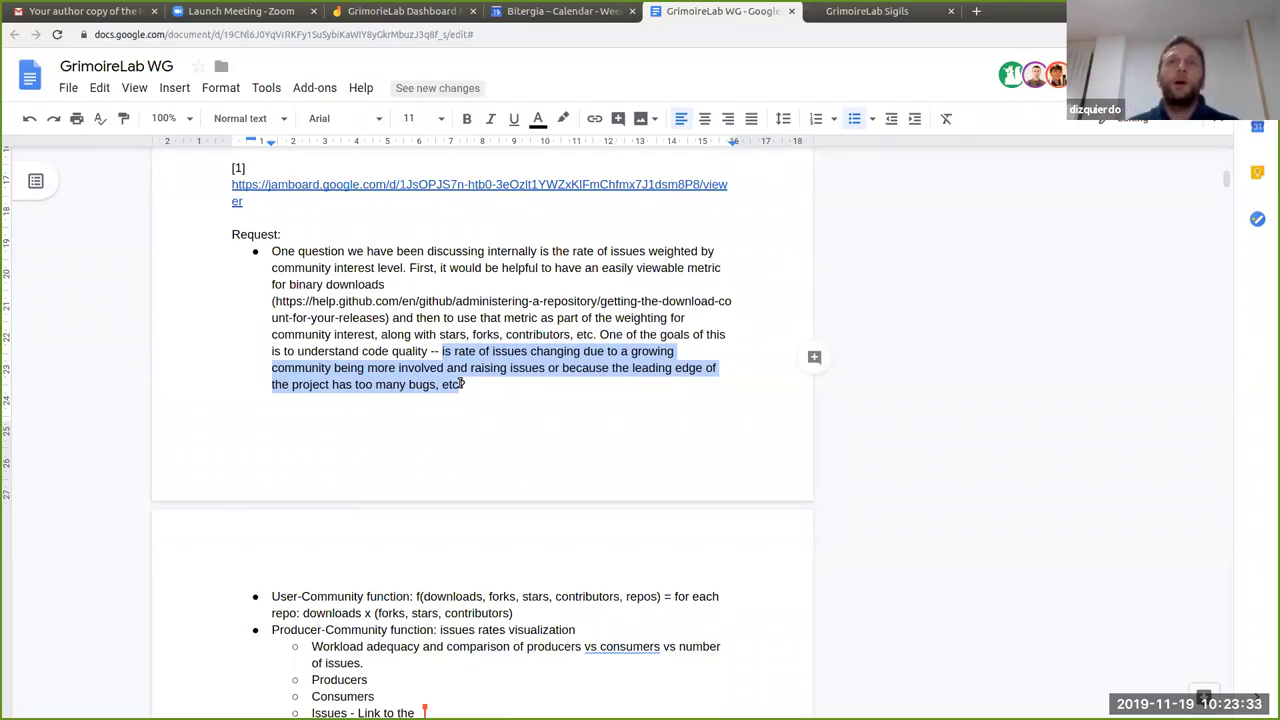
pyautogui.scroll(-3, 460, 383)
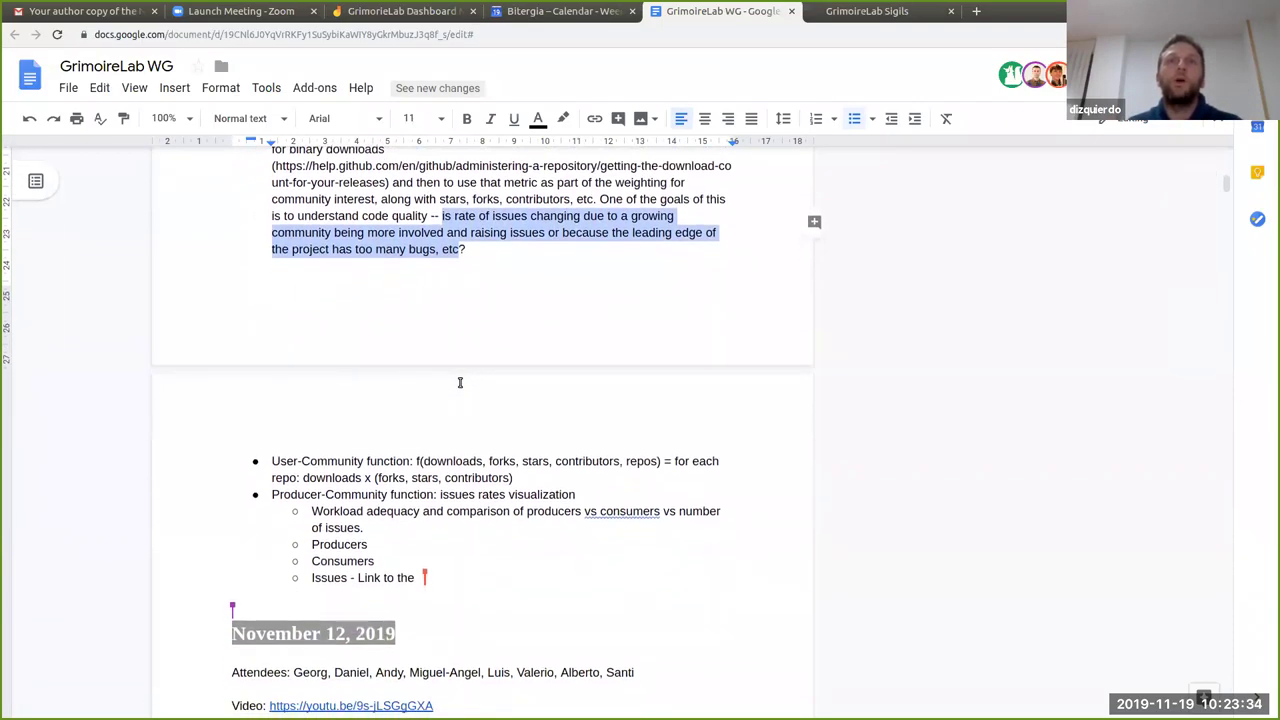
pyautogui.doubleClick(309, 494)
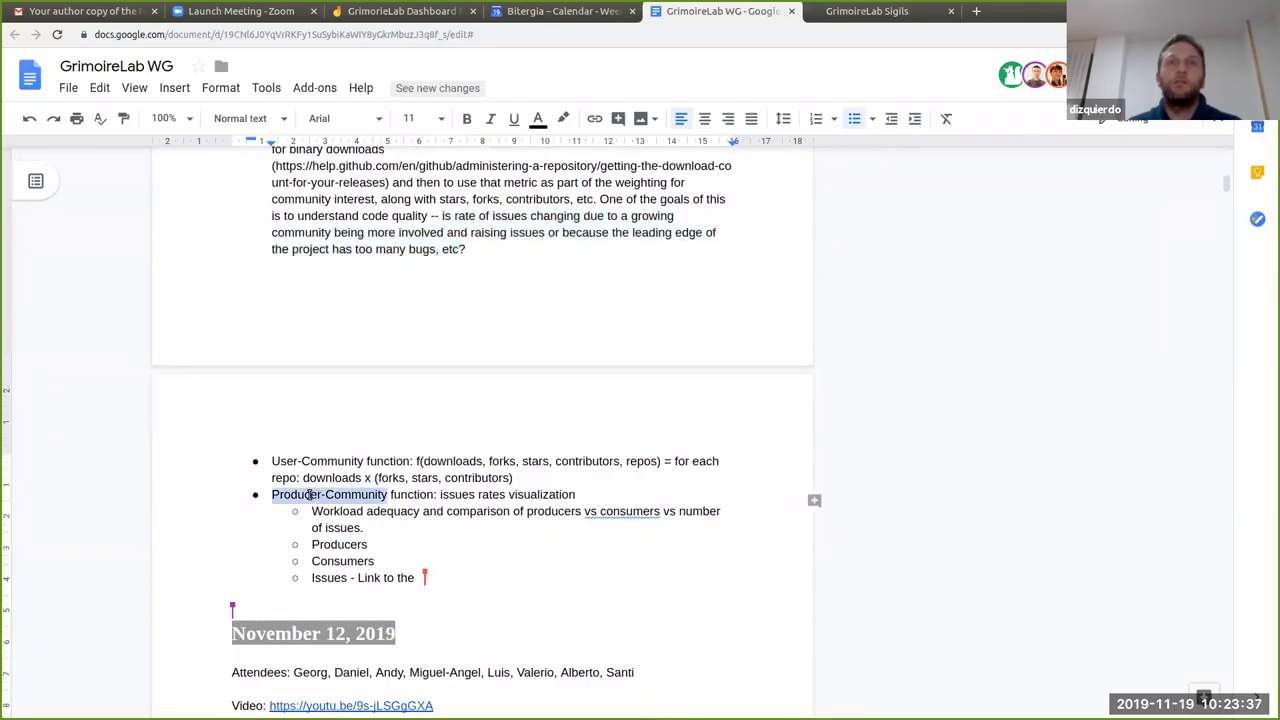
pyautogui.click(408, 494)
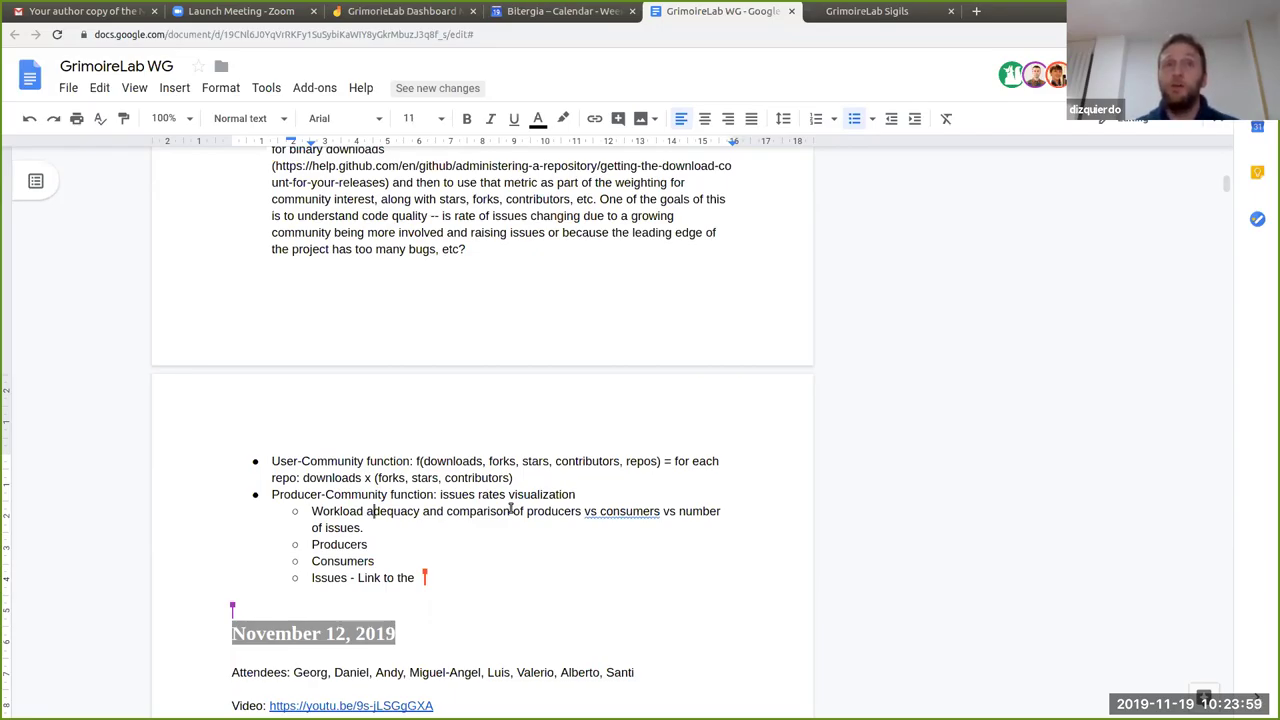
# Add a dash after the Producers and Consumers sub-bullets to make room for their definitions
pyautogui.click(399, 538)
pyautogui.write('-')
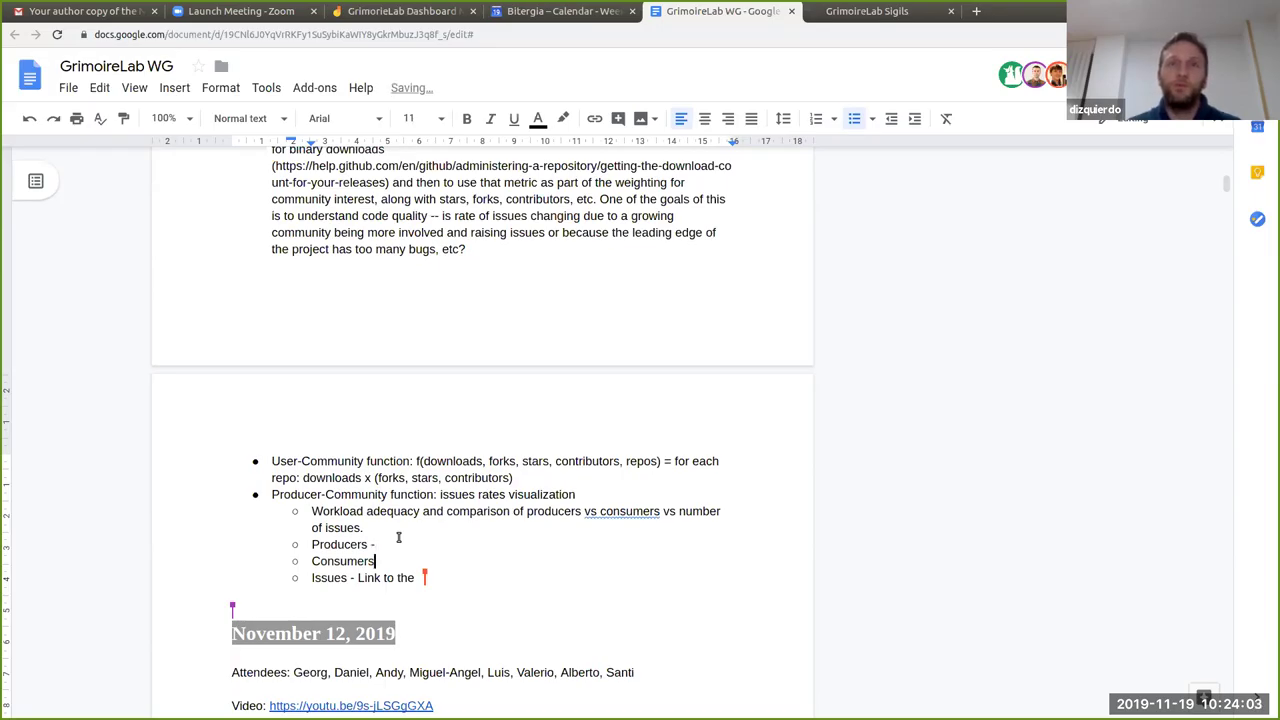
pyautogui.press('Down')
pyautogui.write('-')
pyautogui.press('Down')
pyautogui.hotkey('ctrl', 'Right')
pyautogui.hotkey('ctrl', 'Right')
pyautogui.hotkey('ctrl', 'Left')
pyautogui.press('Up')
pyautogui.press('Up')
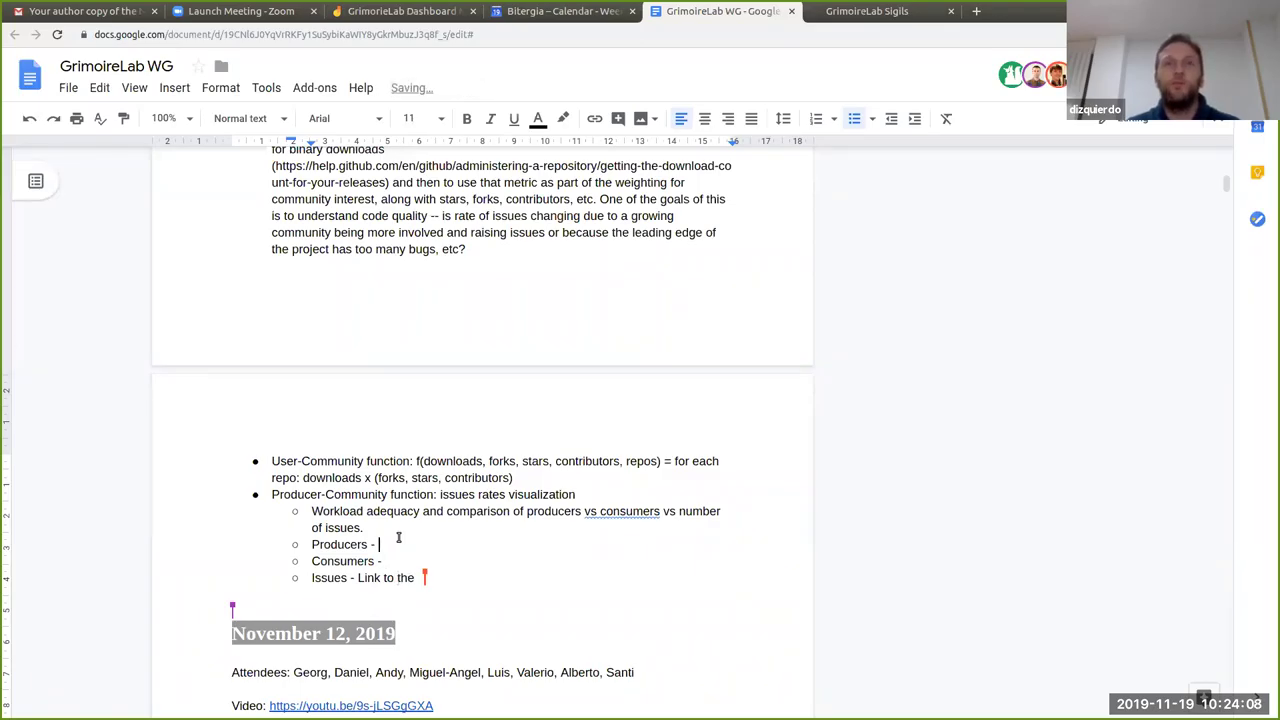
pyautogui.press('Down')
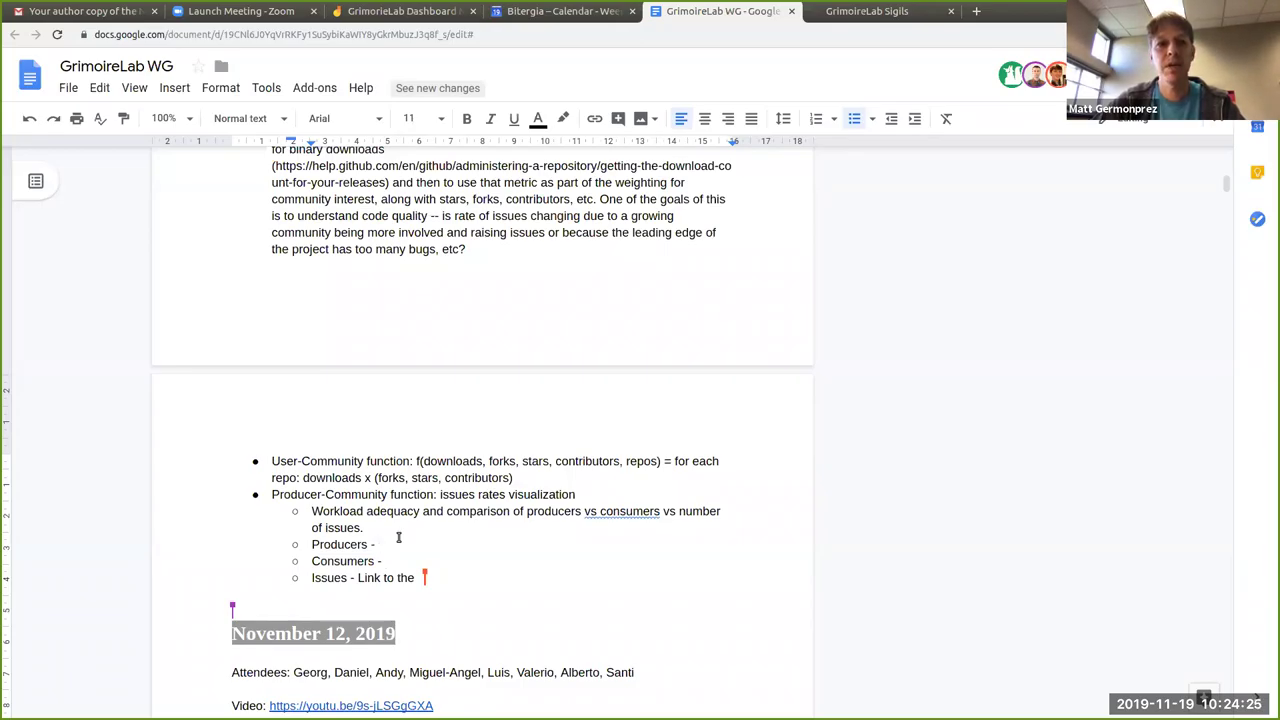
# Define Producers as "those creating commits" in its sub-bullet
pyautogui.write('those producing commits')
pyautogui.press('Left')
pyautogui.press('Left')
pyautogui.press('Left')
pyautogui.press('Left')
pyautogui.press('Left')
pyautogui.press('Left')
pyautogui.press('Left')
pyautogui.press('BackSpace')
pyautogui.press('BackSpace')
pyautogui.press('BackSpace')
pyautogui.press('BackSpace')
pyautogui.press('BackSpace')
pyautogui.press('BackSpace')
pyautogui.press('BackSpace')
pyautogui.press('BackSpace')
pyautogui.press('BackSpace')
pyautogui.press('BackSpace')
pyautogui.write('creating')
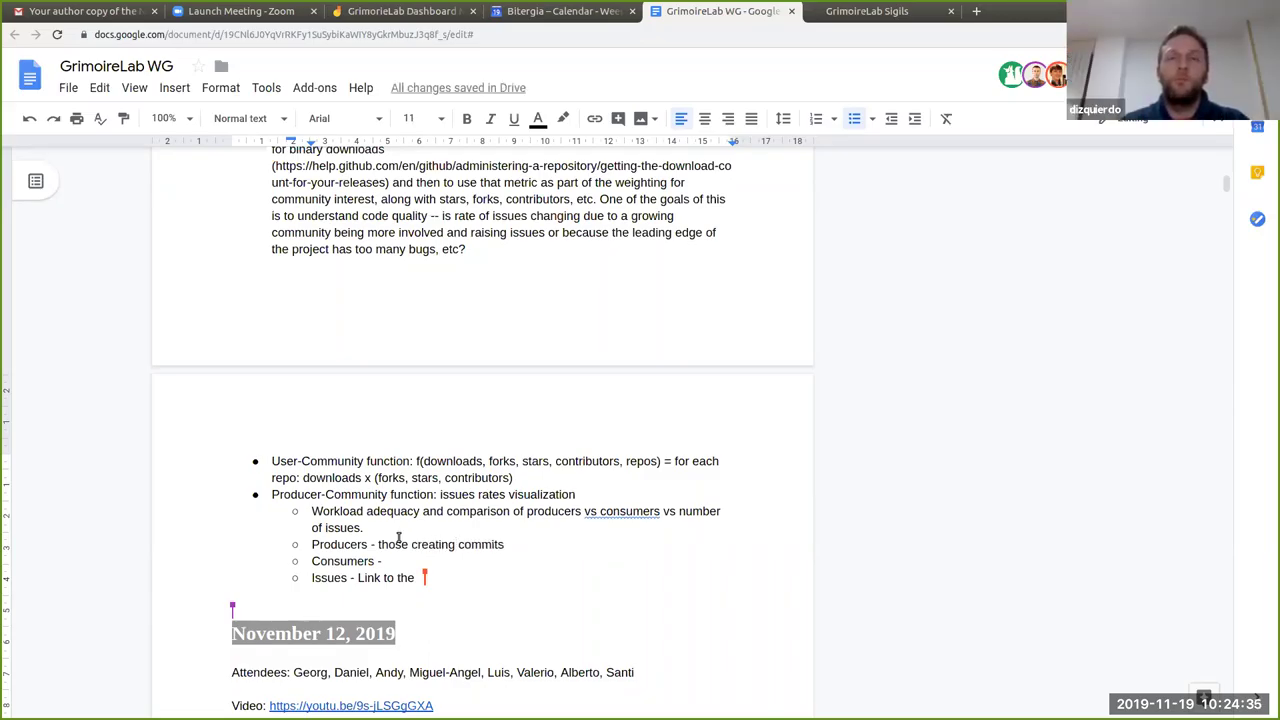
# Replace "creating" in the Producers definition with "sending and getting accepted"
pyautogui.press('BackSpace')
pyautogui.press('BackSpace')
pyautogui.press('BackSpace')
pyautogui.press('BackSpace')
pyautogui.press('BackSpace')
pyautogui.press('BackSpace')
pyautogui.press('BackSpace')
pyautogui.press('BackSpace')
pyautogui.write('sending and getting accepte')
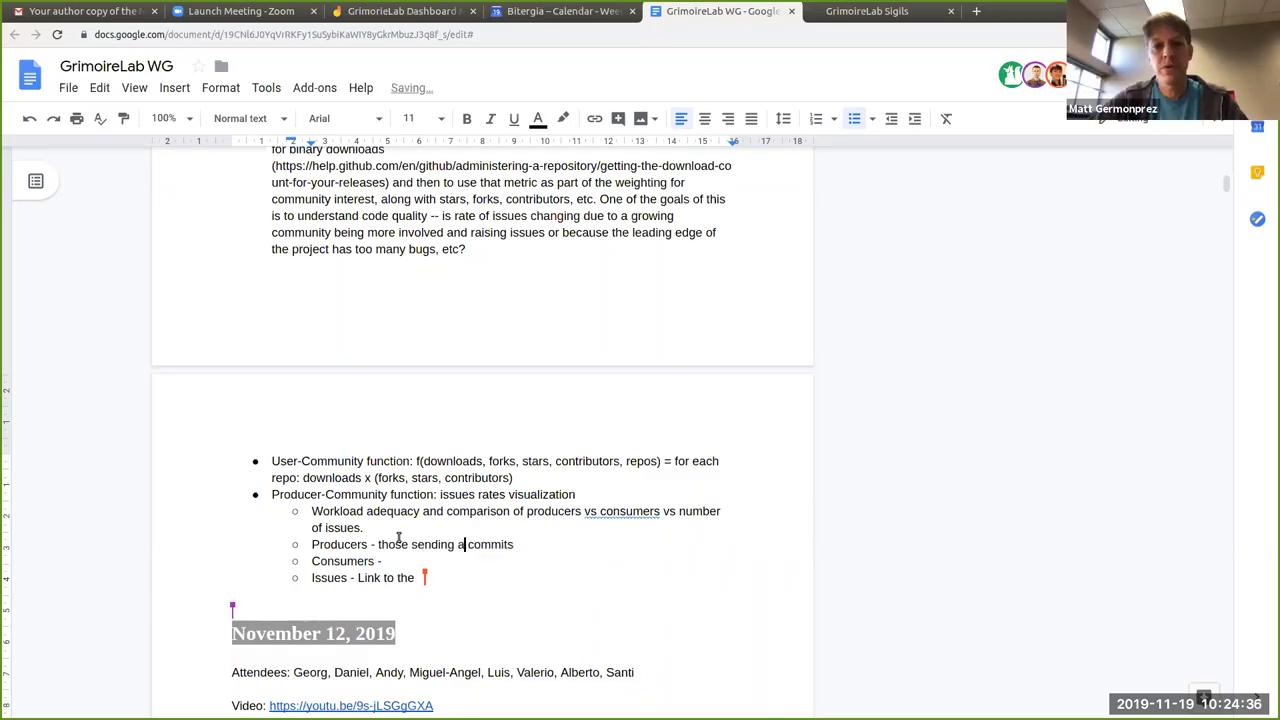
pyautogui.write('d')
# Fill in the Consumers definition with "Forks, downloads?"
pyautogui.press('Down')
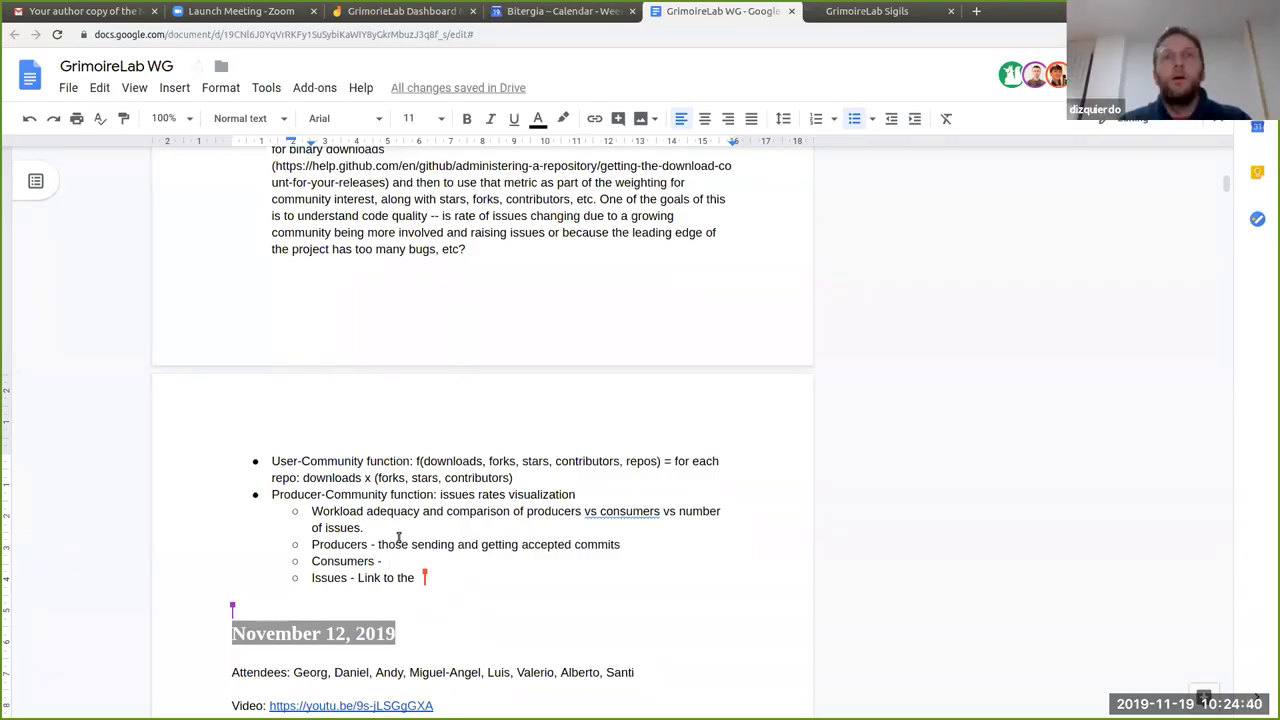
pyautogui.press('BackSpace')
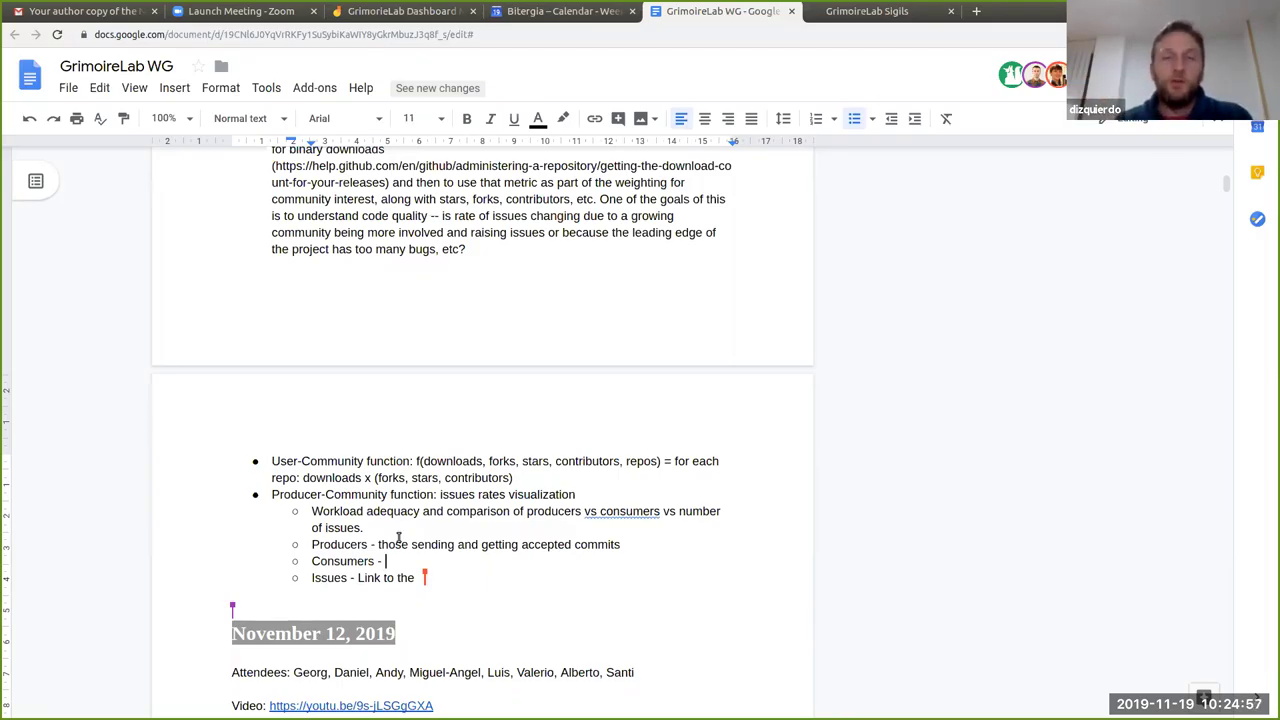
pyautogui.write('Forks,')
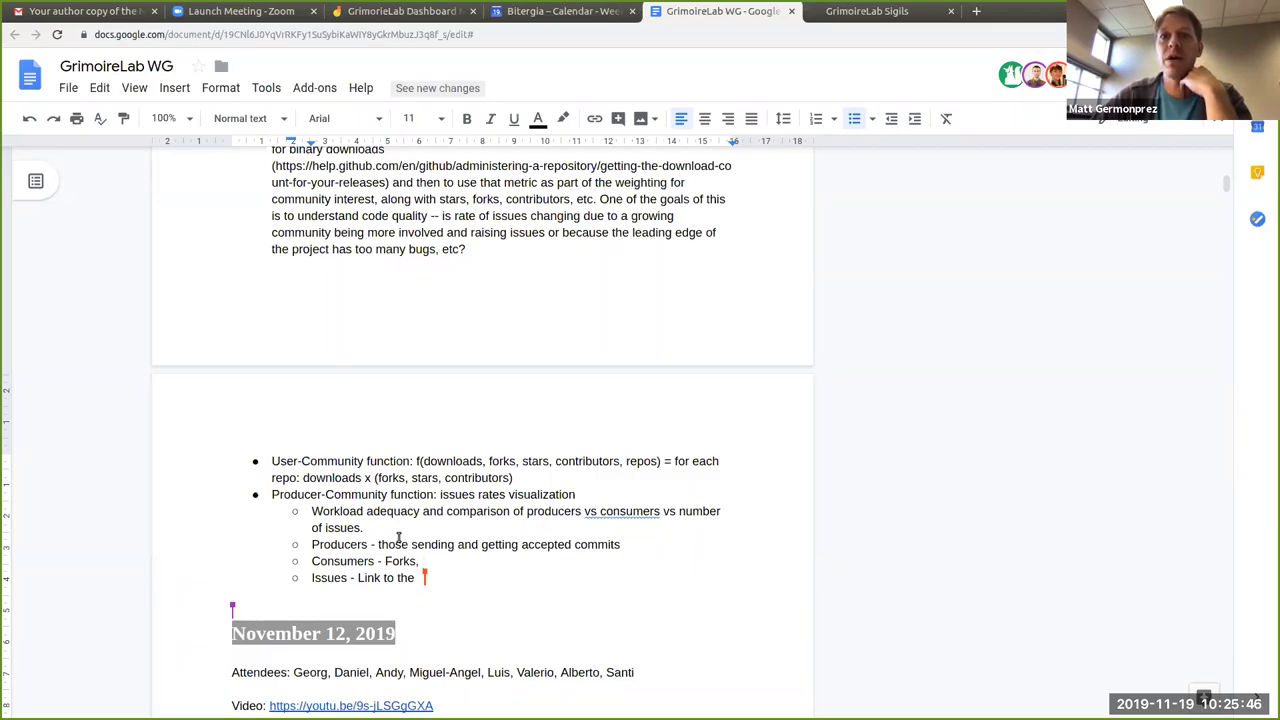
pyautogui.write('downloads?')
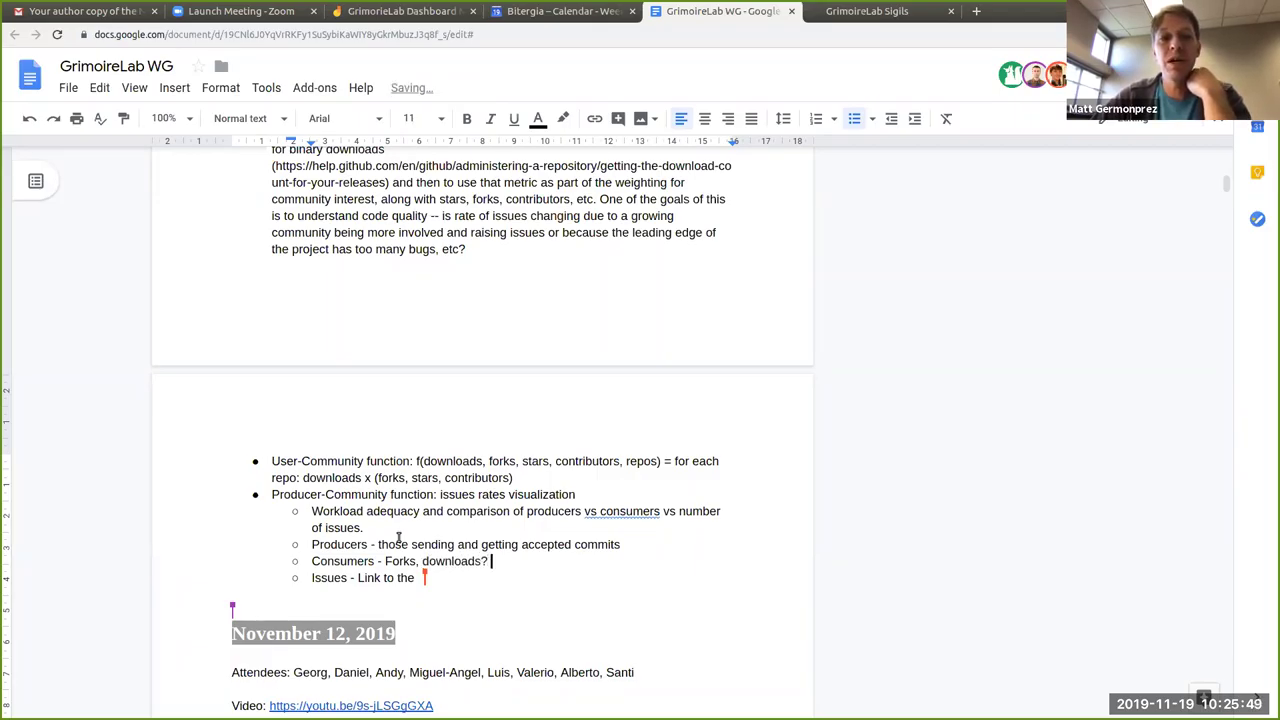
# Split "Forks, downloads?" off the Consumers line into its own nested bullet one level below
pyautogui.press('Left')
pyautogui.press('Left')
pyautogui.press('Left')
pyautogui.press('Left')
pyautogui.press('Left')
pyautogui.press('Left')
pyautogui.press('Left')
pyautogui.press('Left')
pyautogui.press('Left')
pyautogui.press('Left')
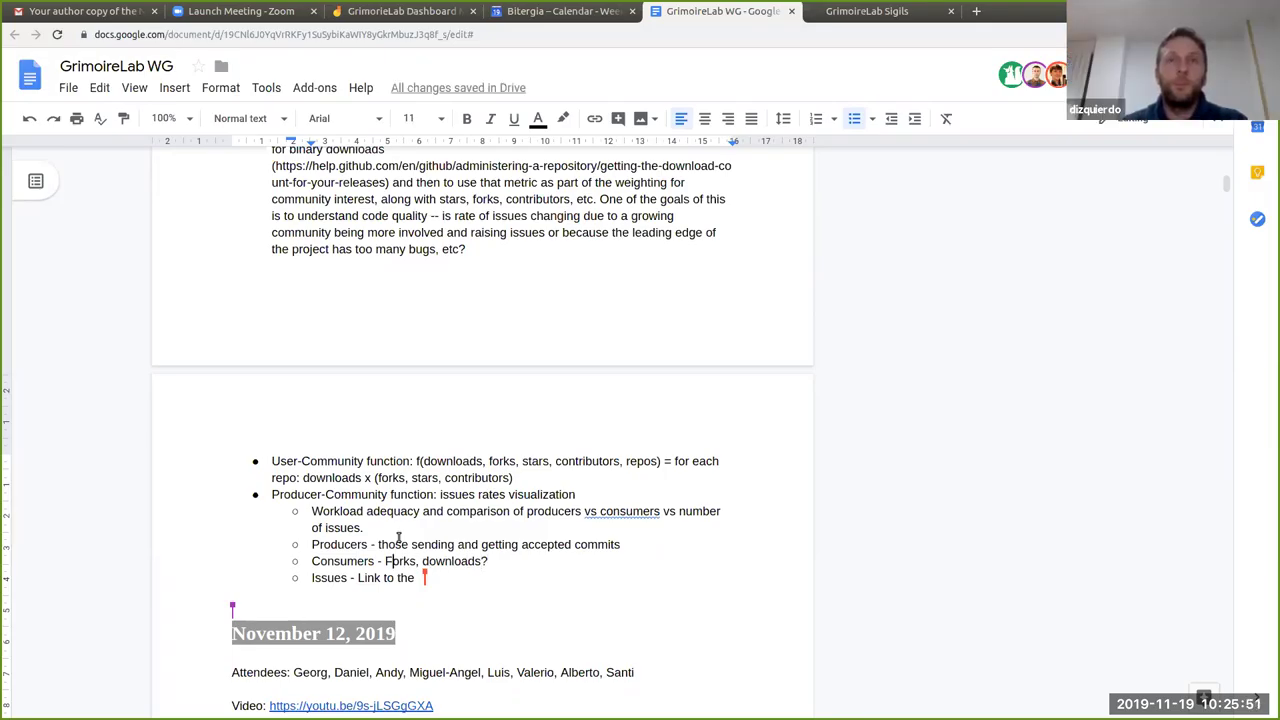
pyautogui.press('Return')
pyautogui.press('Tab')
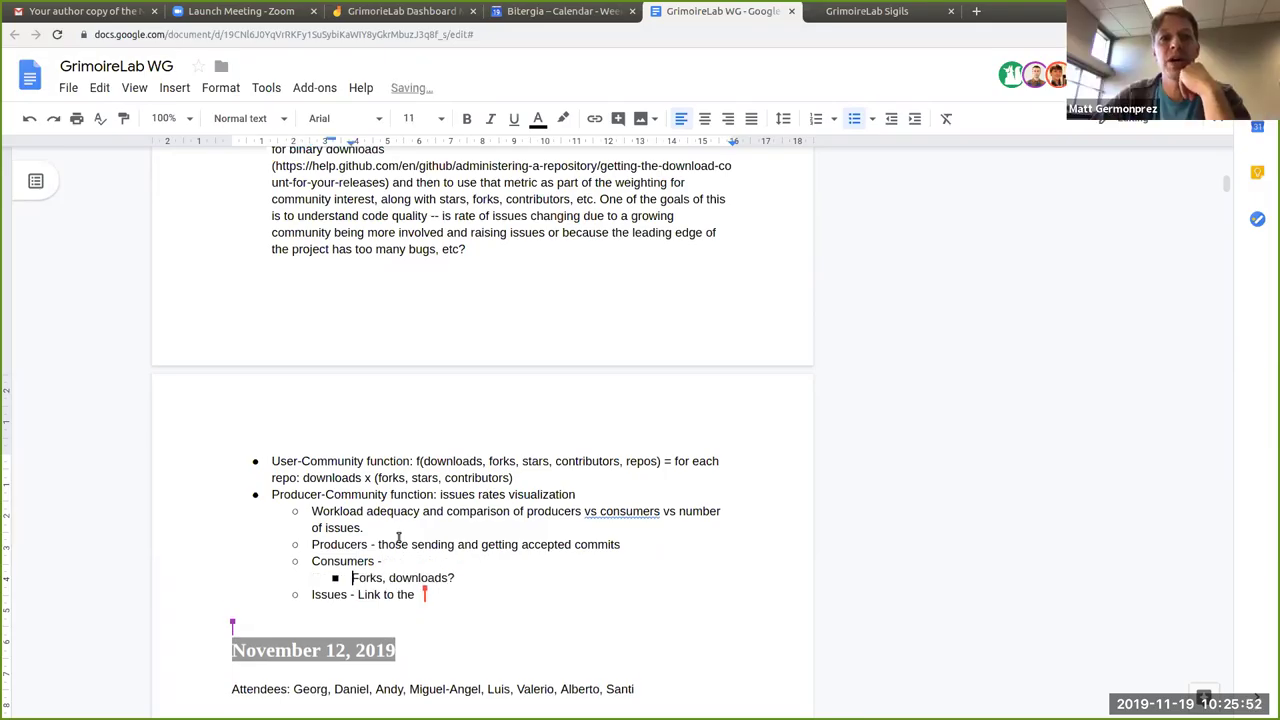
# Add a second nested bullet under Consumers reading "Perhaps number of people not producing code", followed by an empty bullet
pyautogui.press('End')
pyautogui.press('Return')
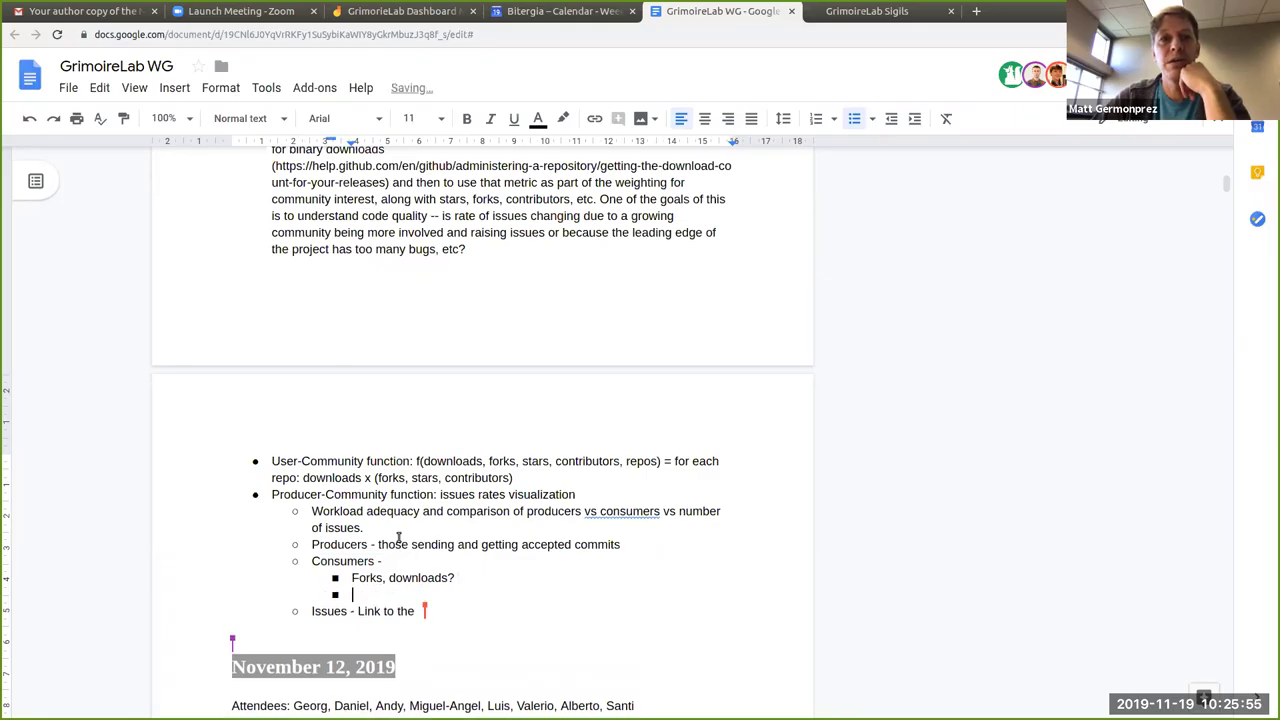
pyautogui.write('Perhaps ')
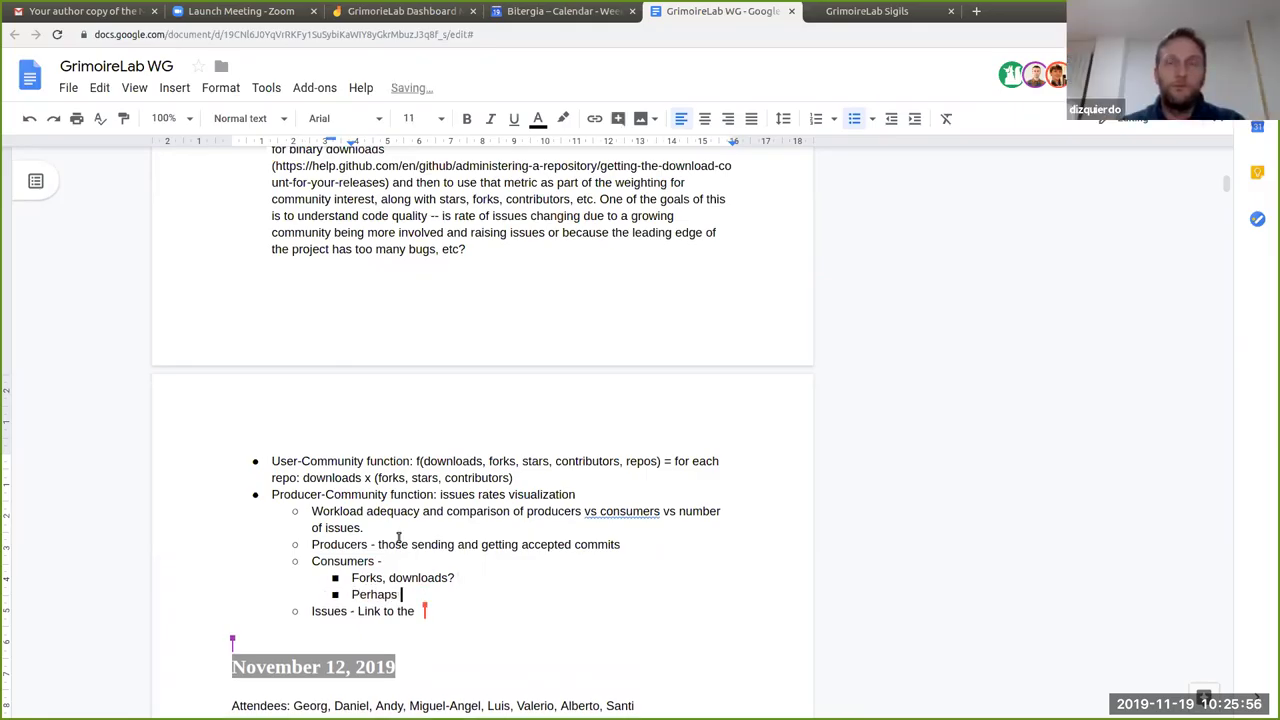
pyautogui.write('number of ')
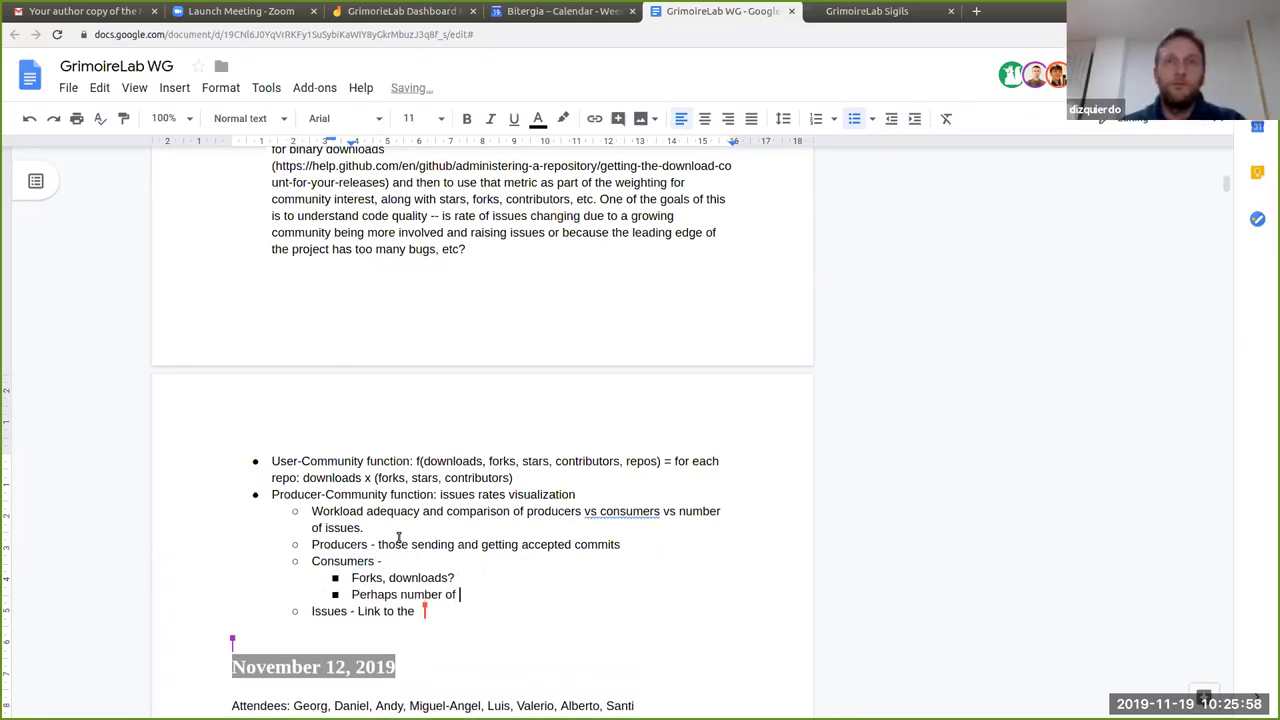
pyautogui.write('peple')
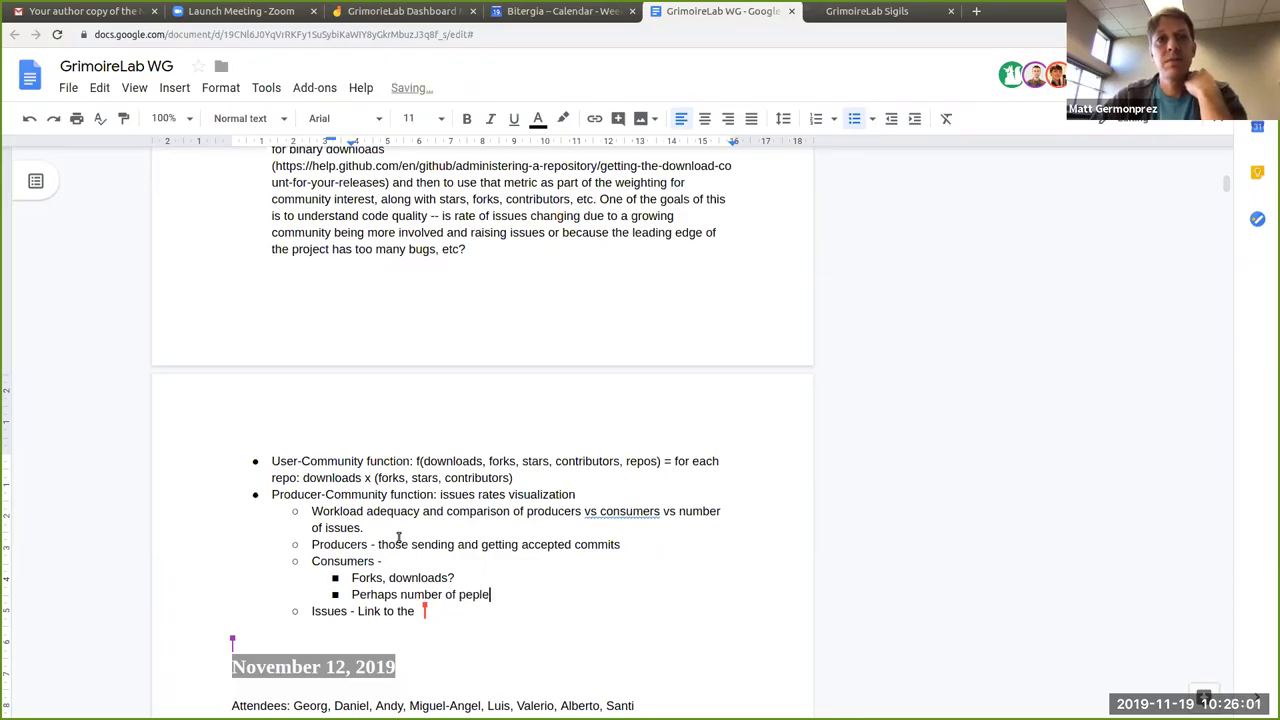
pyautogui.press('BackSpace')
pyautogui.press('BackSpace')
pyautogui.press('BackSpace')
pyautogui.write('ople ')
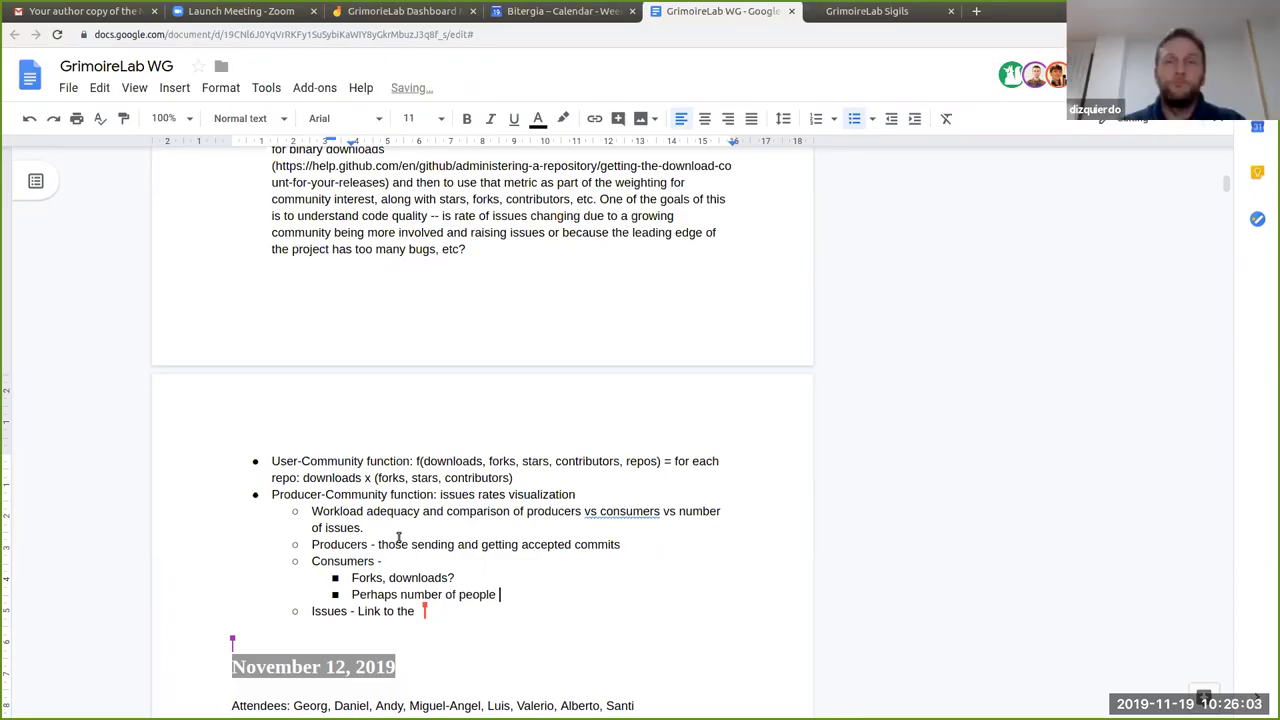
pyautogui.write('not producing code')
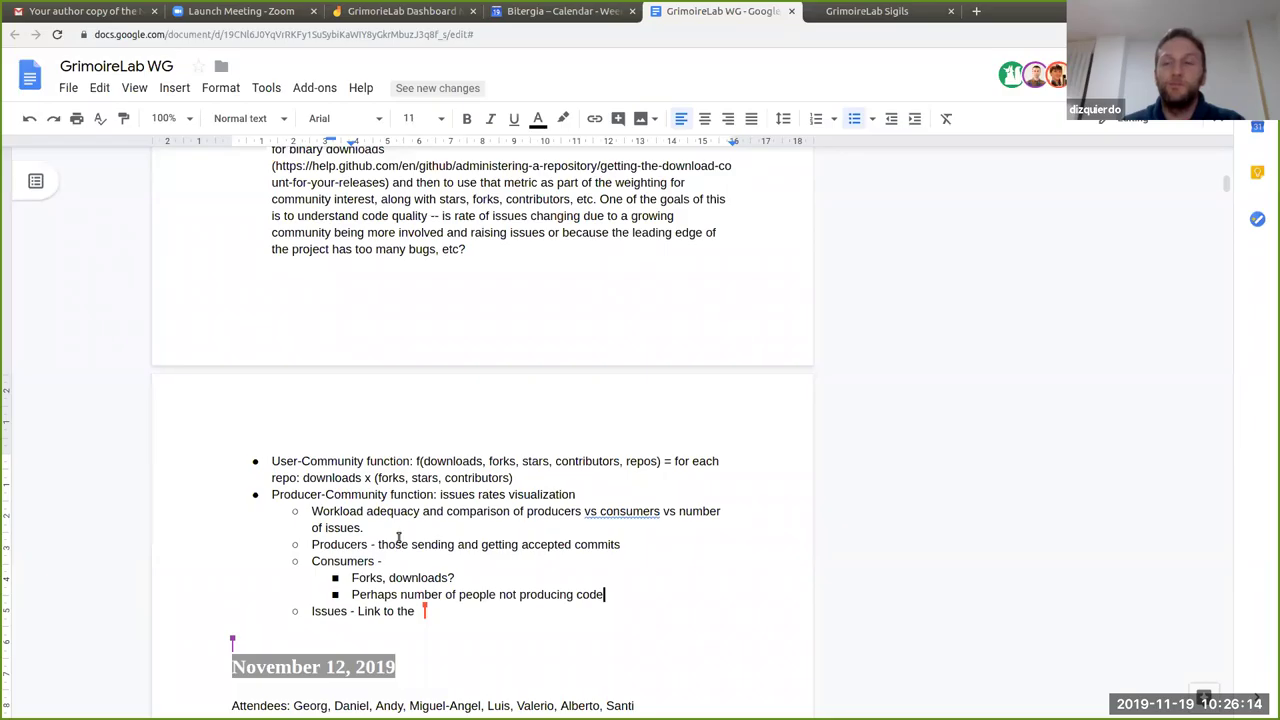
pyautogui.press('Return')
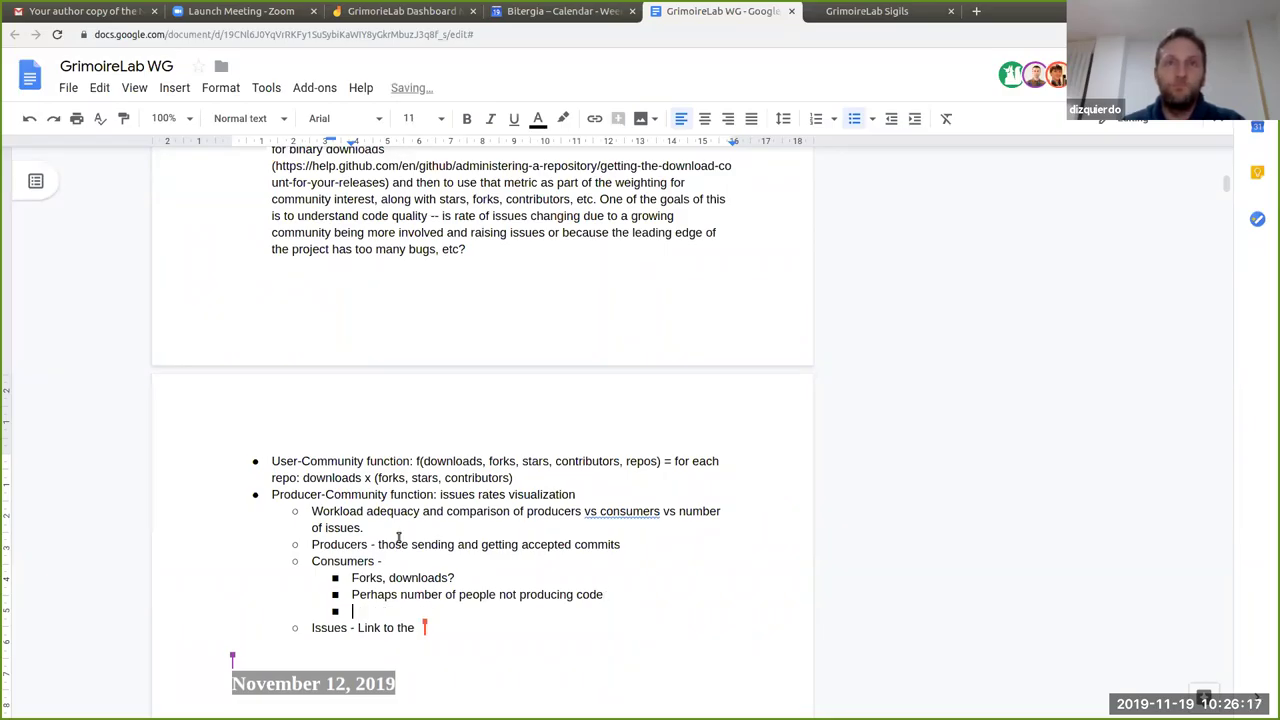
# Replace the question mark after "Forks, downloads" with ", packages (docker, pip, etc)"
pyautogui.scroll(-2, 540, 420)
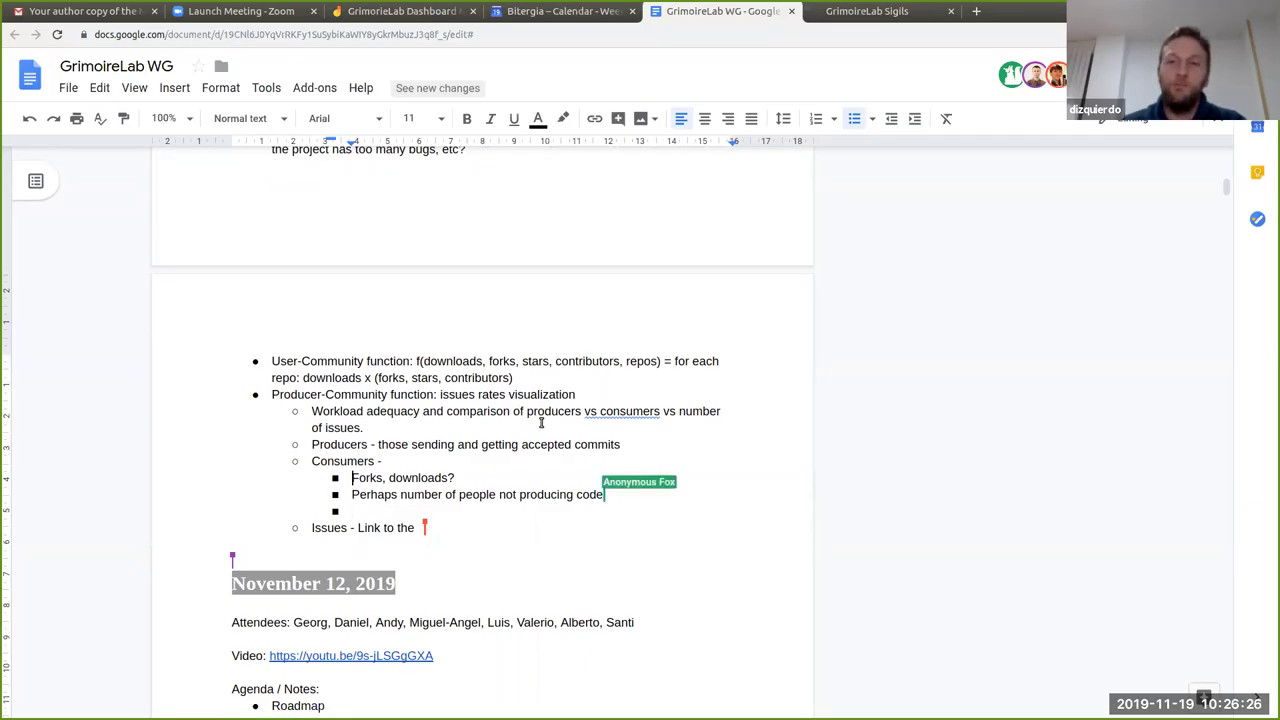
pyautogui.press('BackSpace')
pyautogui.write(', packages (docker,')
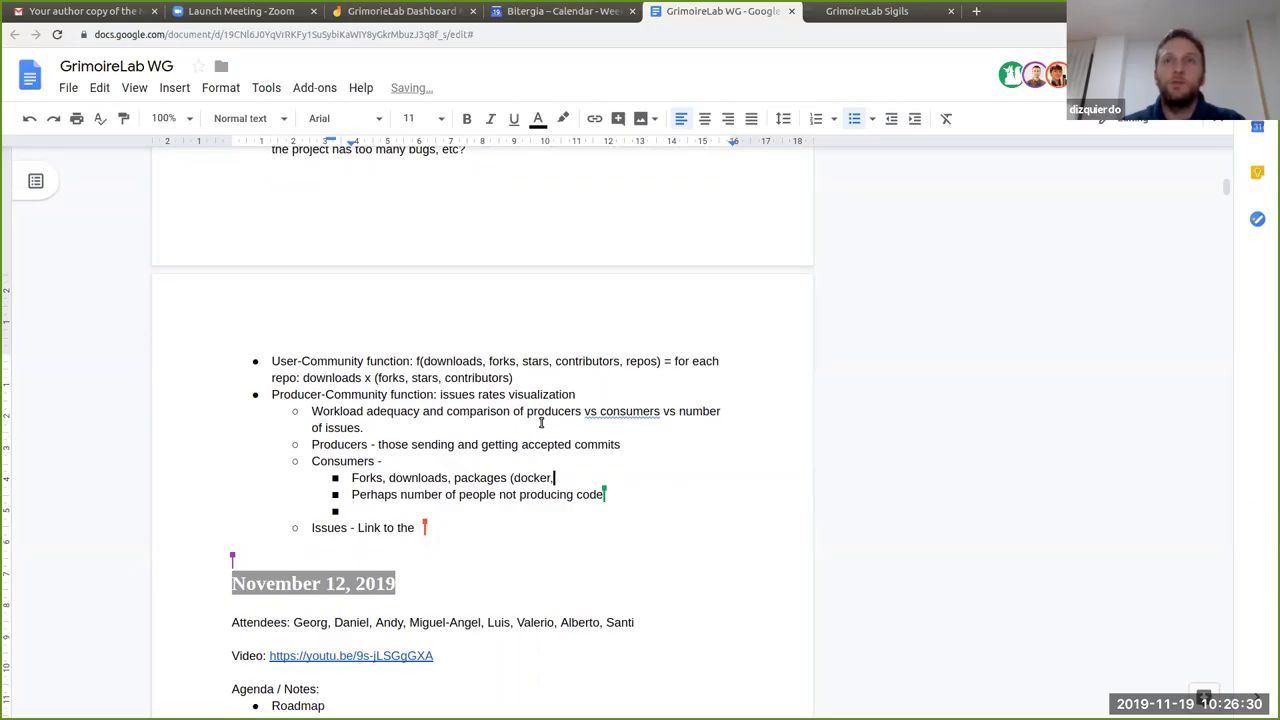
pyautogui.write(' pip, etc)')
# Complete the Issues bullet so it reads "Link to the specific definition of Issues in CHAOSS."
pyautogui.press('Down')
pyautogui.press('Down')
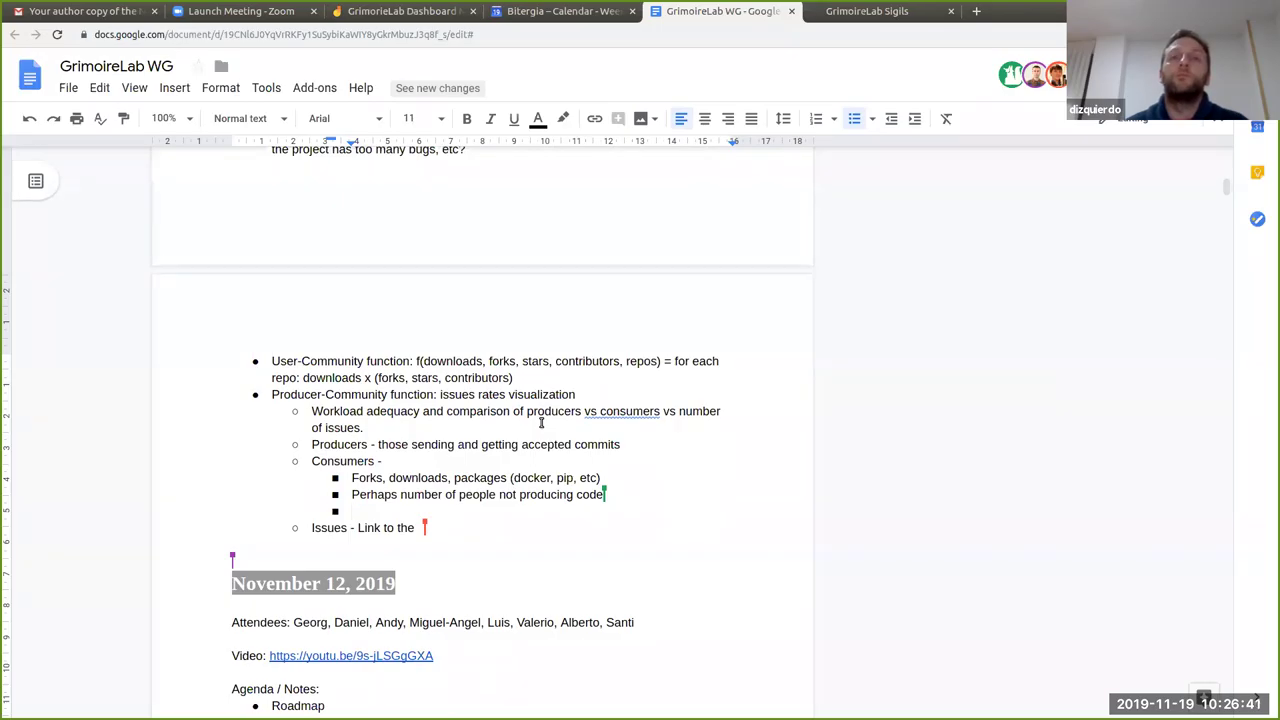
pyautogui.press('Down')
pyautogui.press('End')
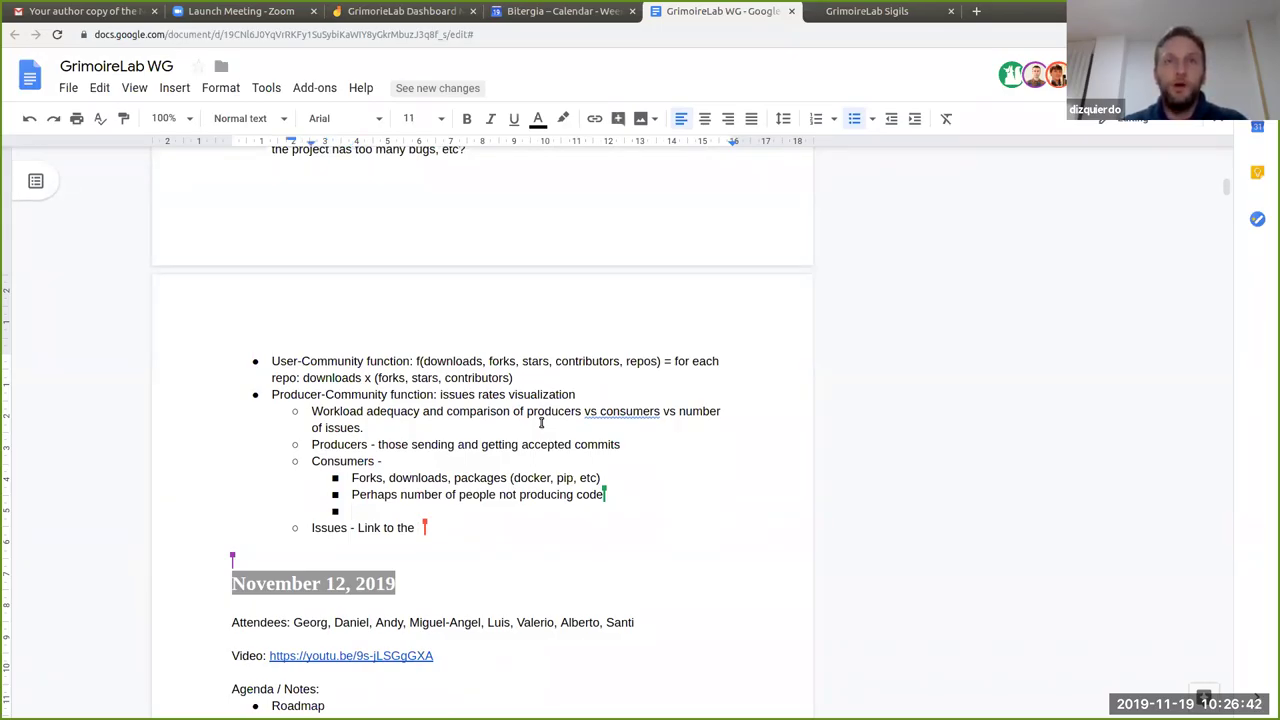
pyautogui.write('speif')
pyautogui.press('BackSpace')
pyautogui.press('BackSpace')
pyautogui.write('l')
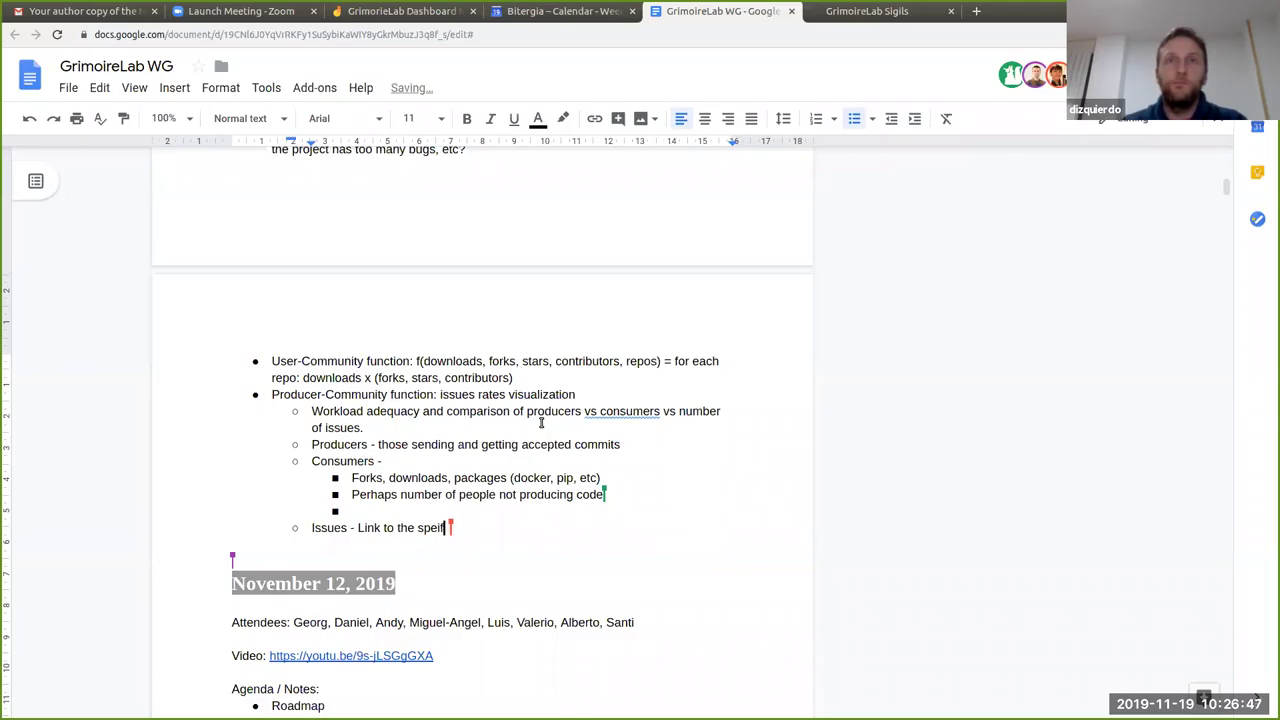
pyautogui.press('BackSpace')
pyautogui.write('cific definition of ')
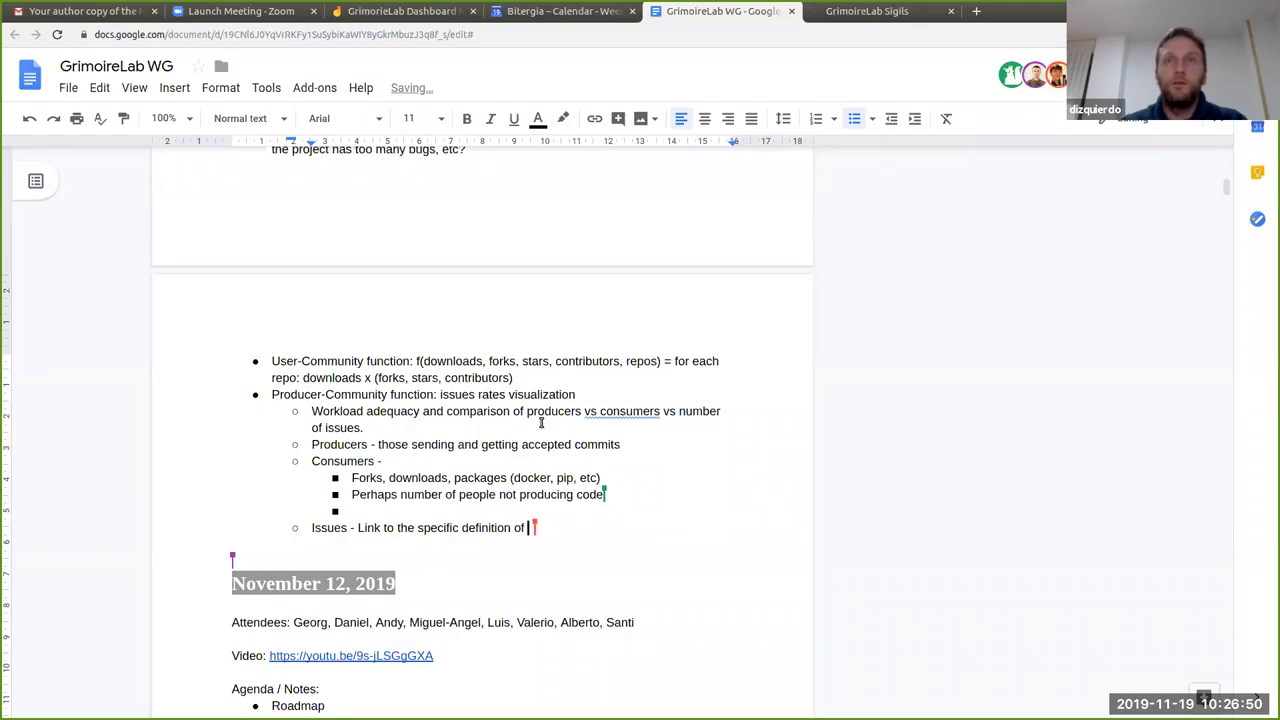
pyautogui.write('Issues and')
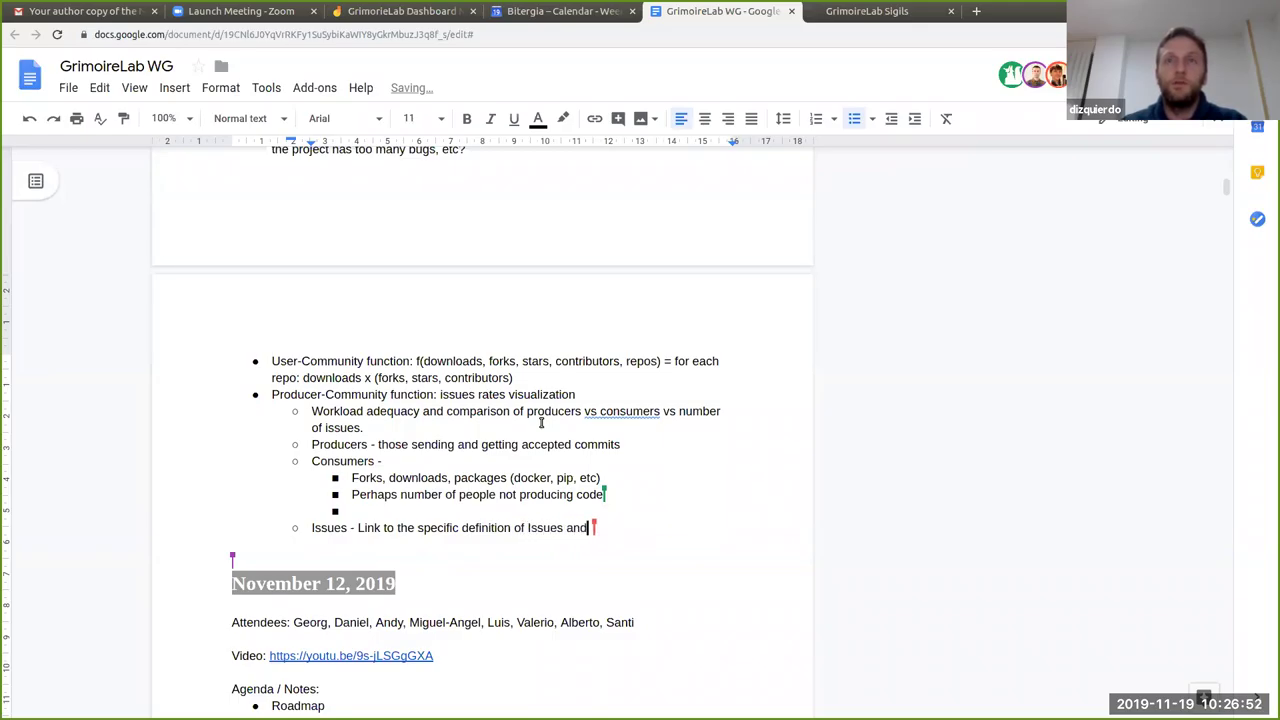
pyautogui.press('BackSpace')
pyautogui.press('BackSpace')
pyautogui.press('BackSpace')
pyautogui.write('in CHAOSS.')
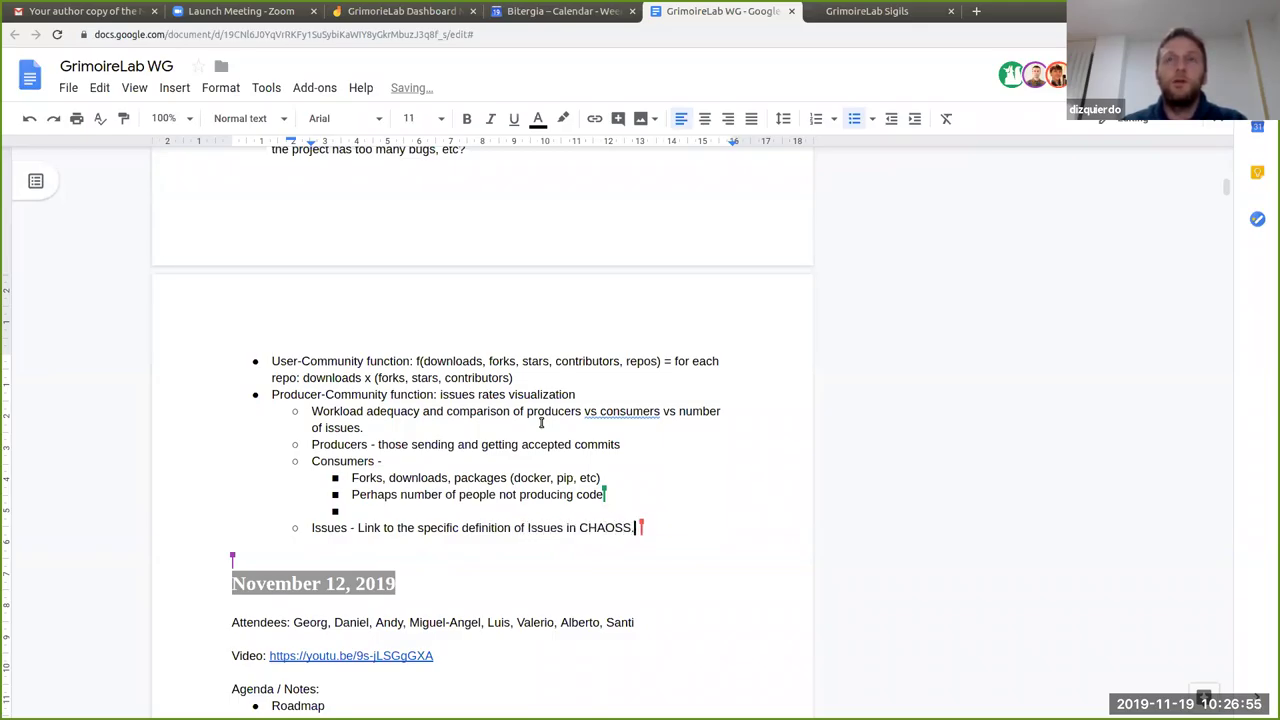
# Add a nested bullet under Issues reading "Those bug reports being open at GitHub, Jira, and any other bug tracking system."
pyautogui.press('Return')
pyautogui.press('Tab')
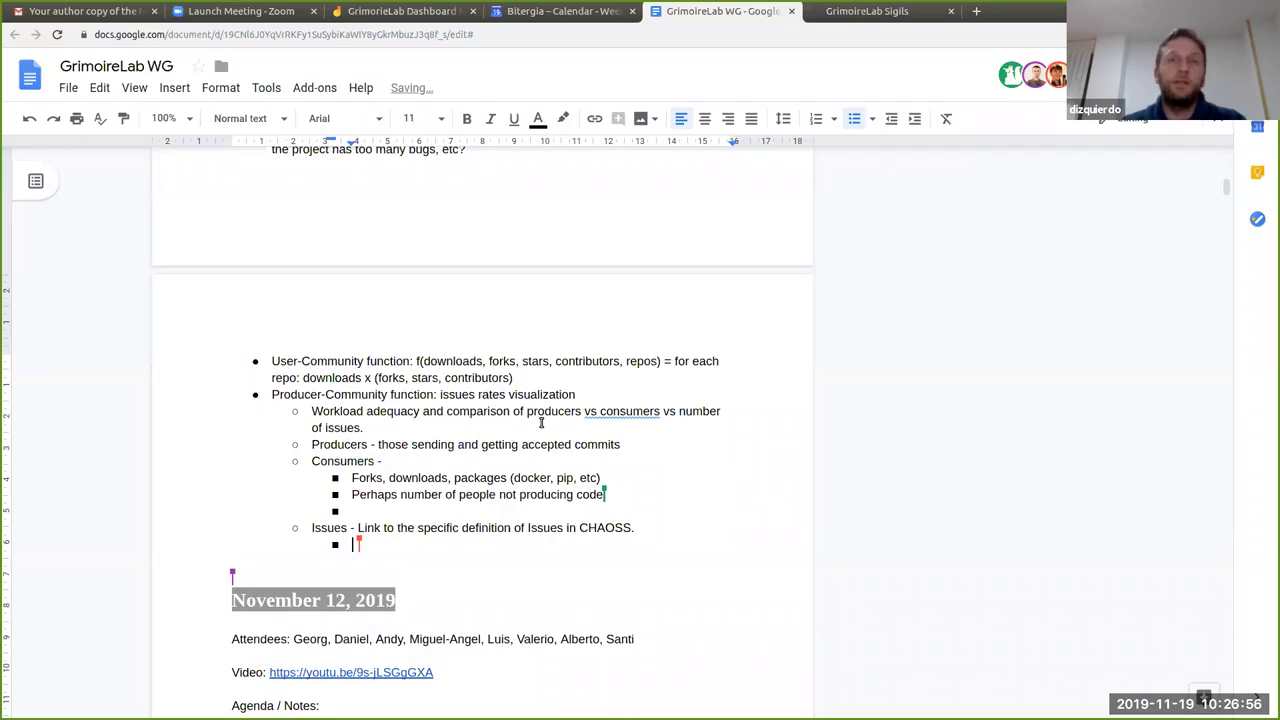
pyautogui.write('Those bug rep')
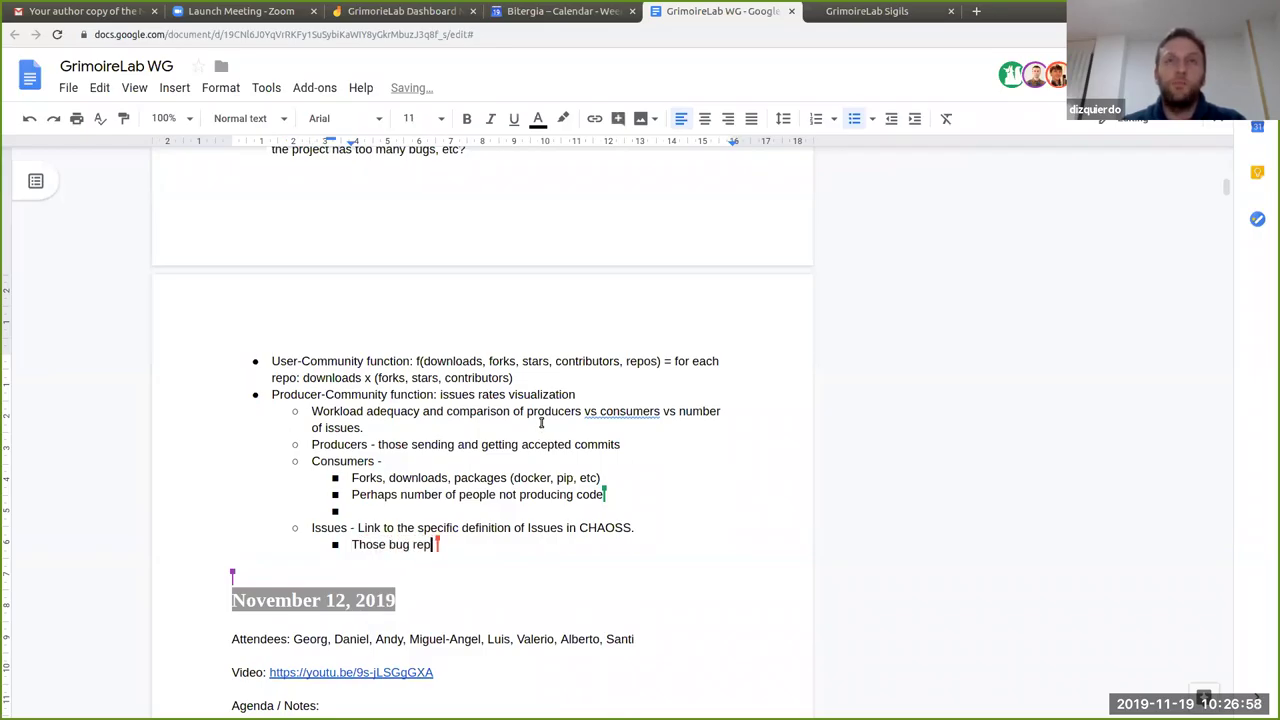
pyautogui.write('orts being open at ')
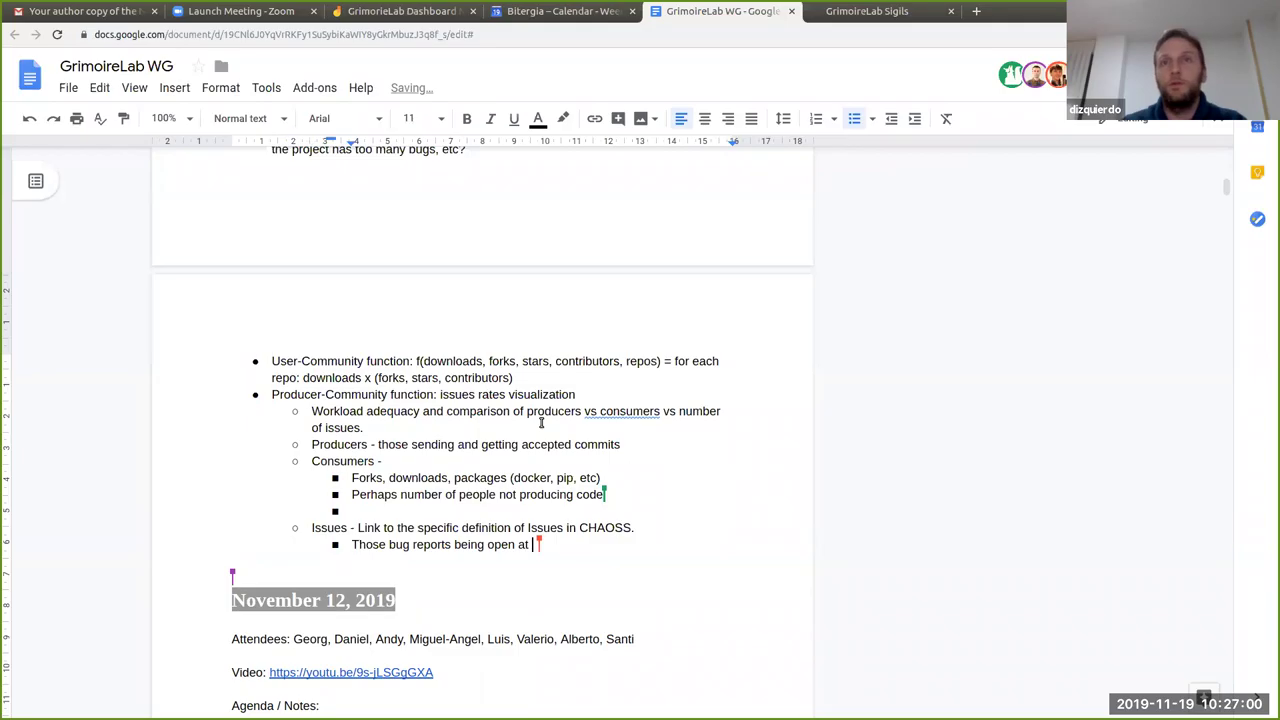
pyautogui.write('GitHub,')
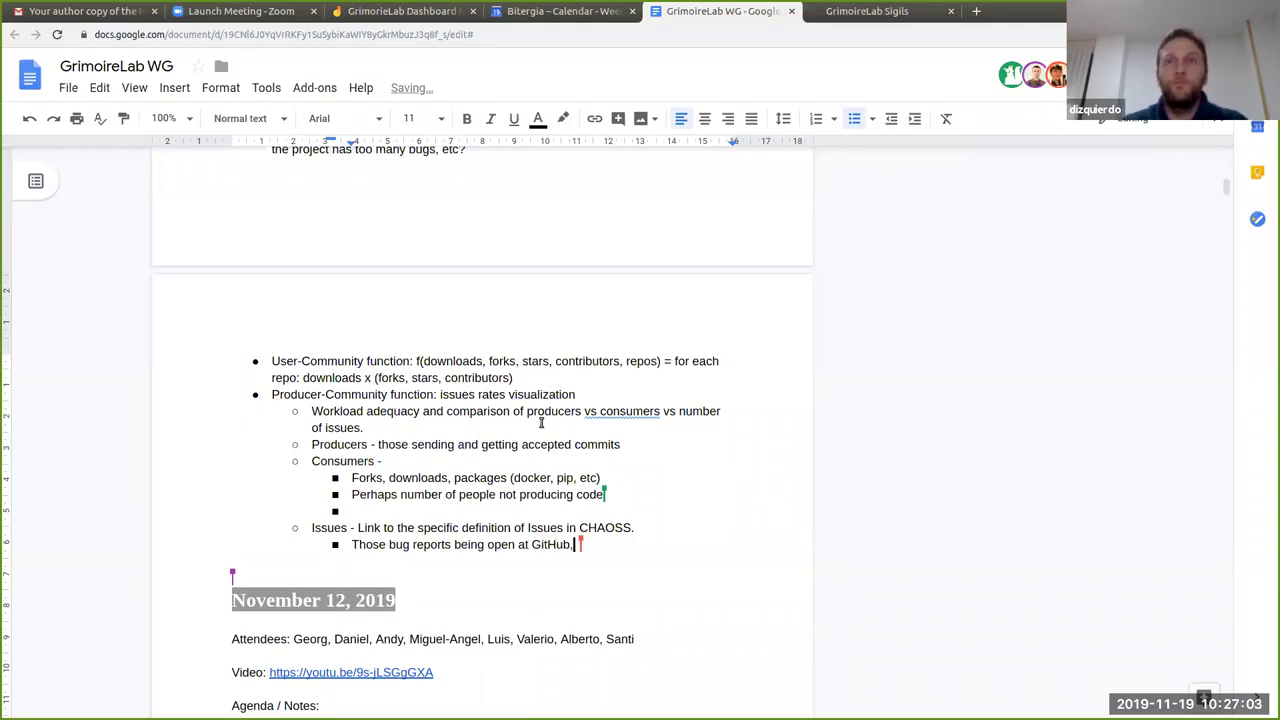
pyautogui.write(' Jira, and ')
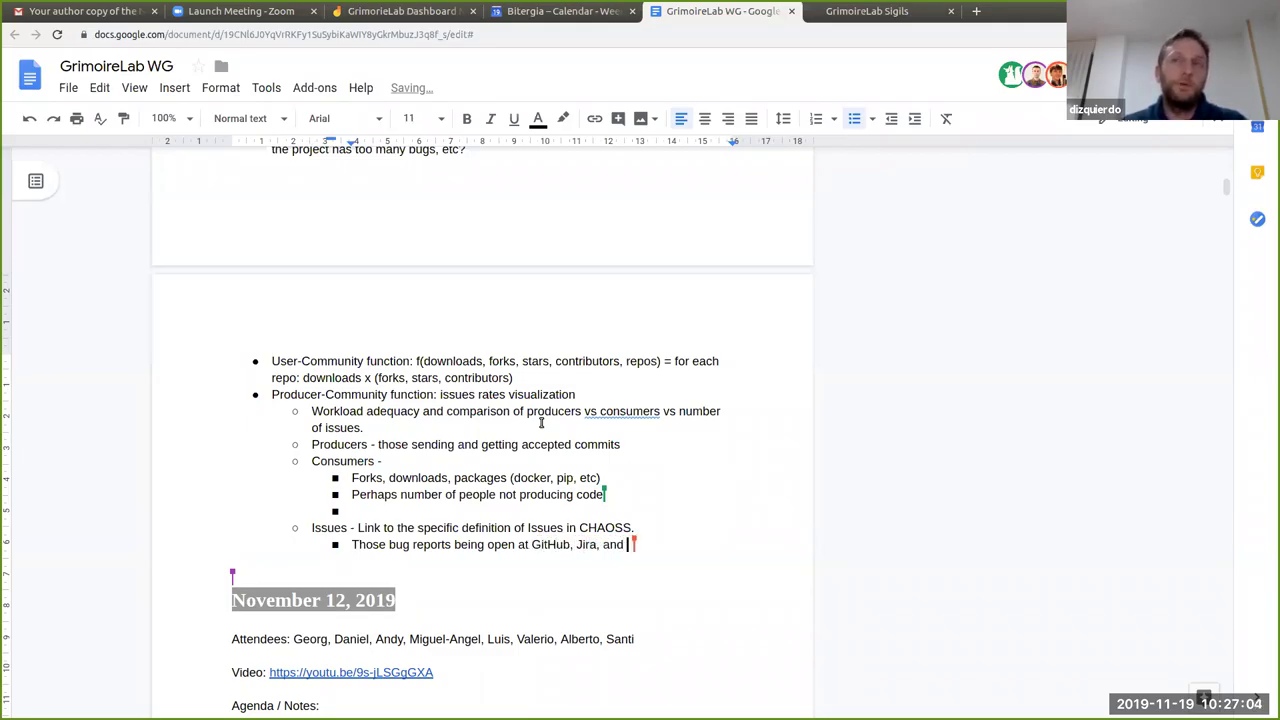
pyautogui.write('any other ')
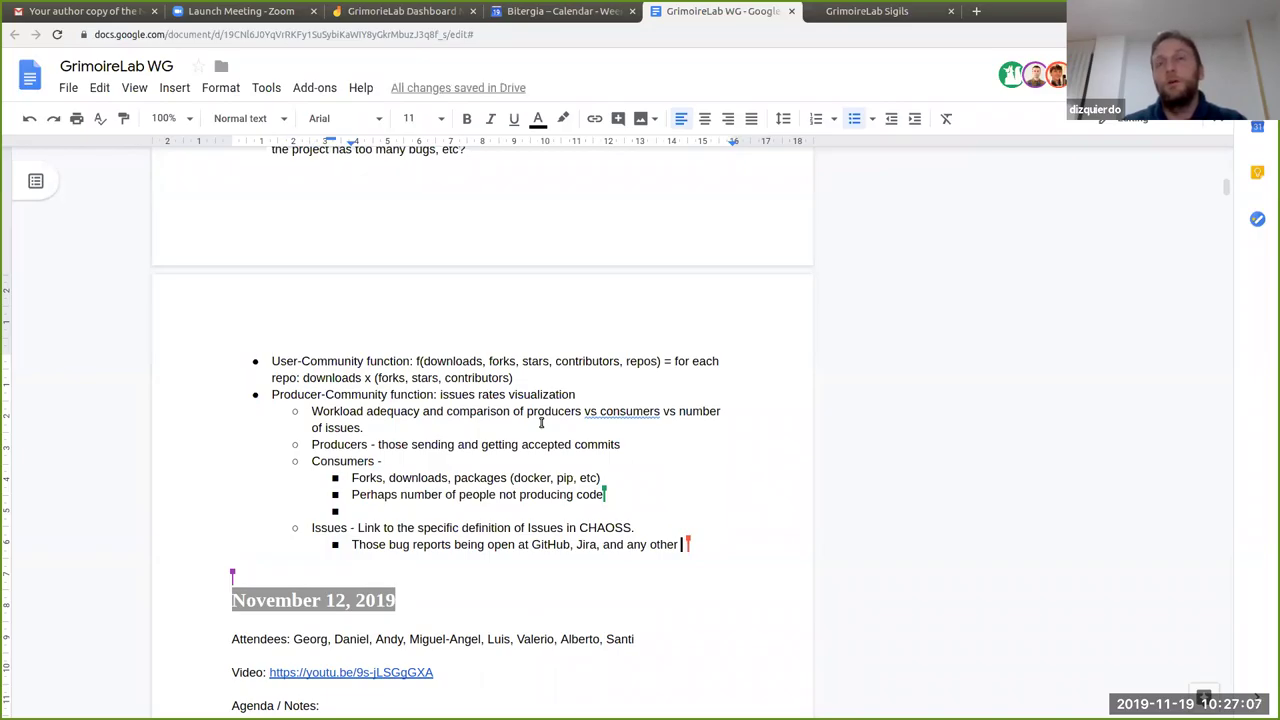
pyautogui.write('bug tracking system.')
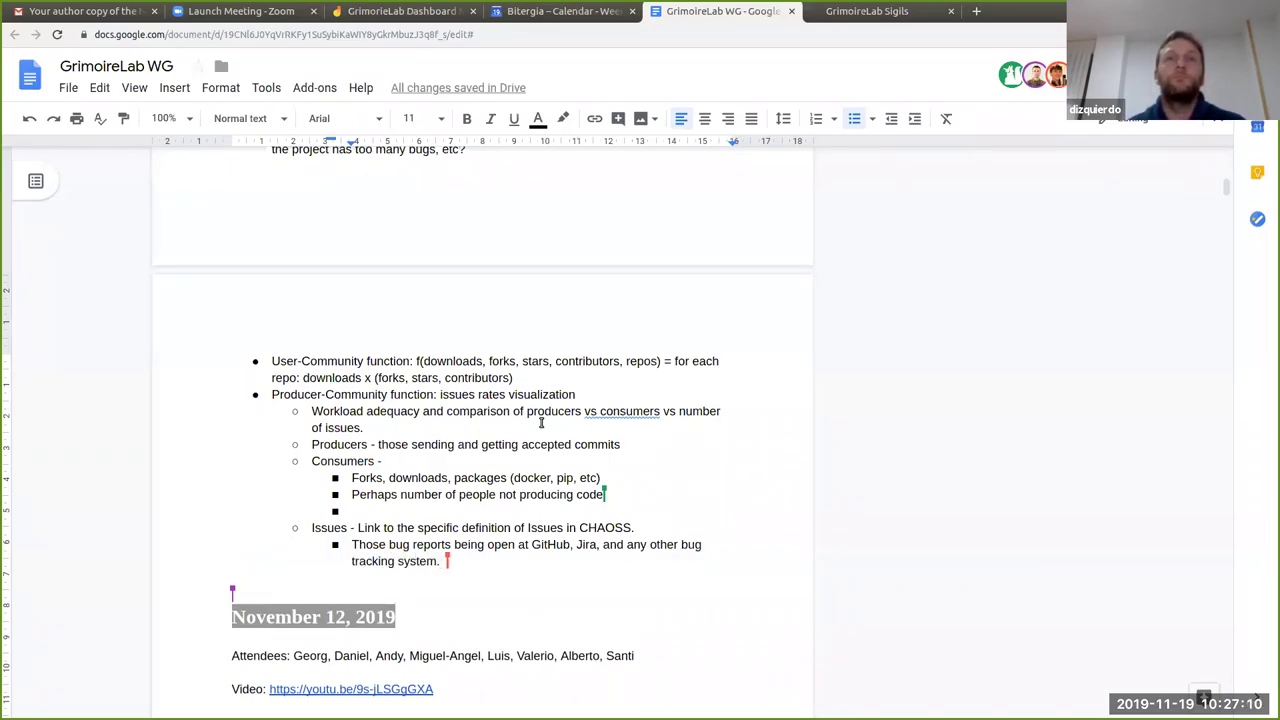
# Remove the empty nested bullet at the end of the Consumers list
pyautogui.press('Up')
pyautogui.press('Up')
pyautogui.press('Up')
pyautogui.press('BackSpace')
pyautogui.press('BackSpace')
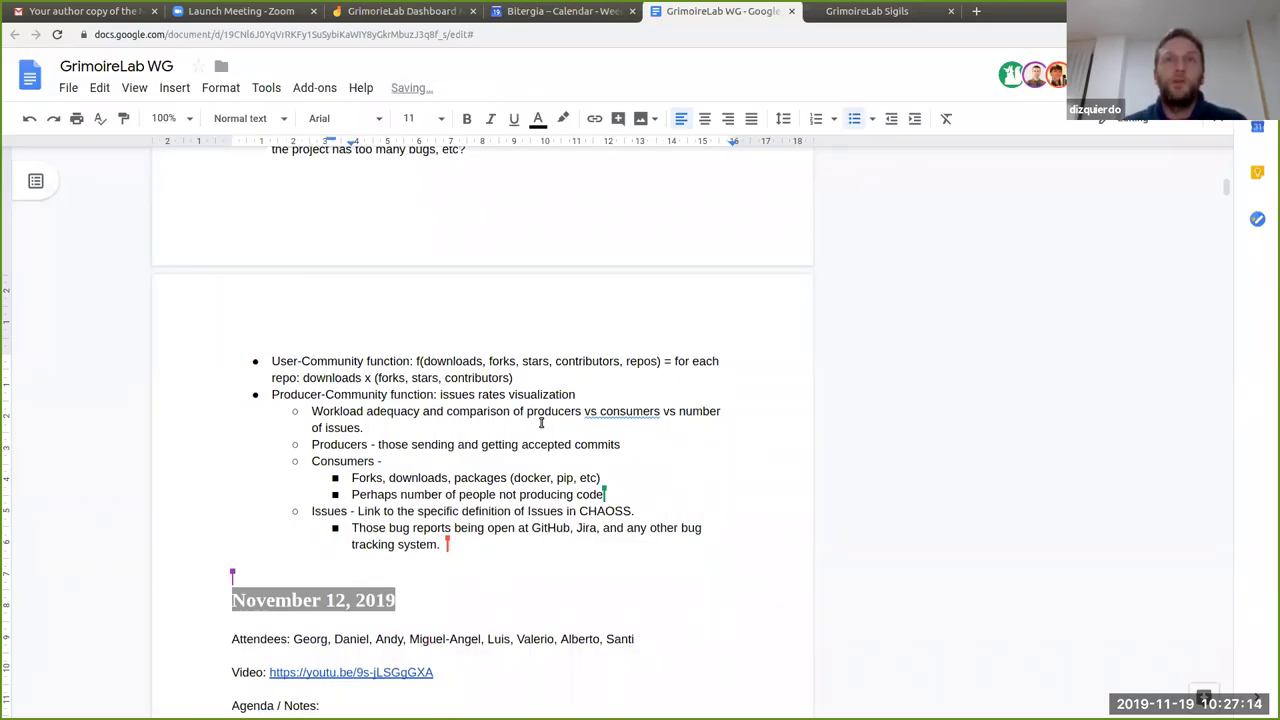
# Add an empty bullet after the bug tracking system line and raise it to the same level as Issues
pyautogui.press('Up')
pyautogui.press('Up')
pyautogui.press('Up')
pyautogui.press('Down')
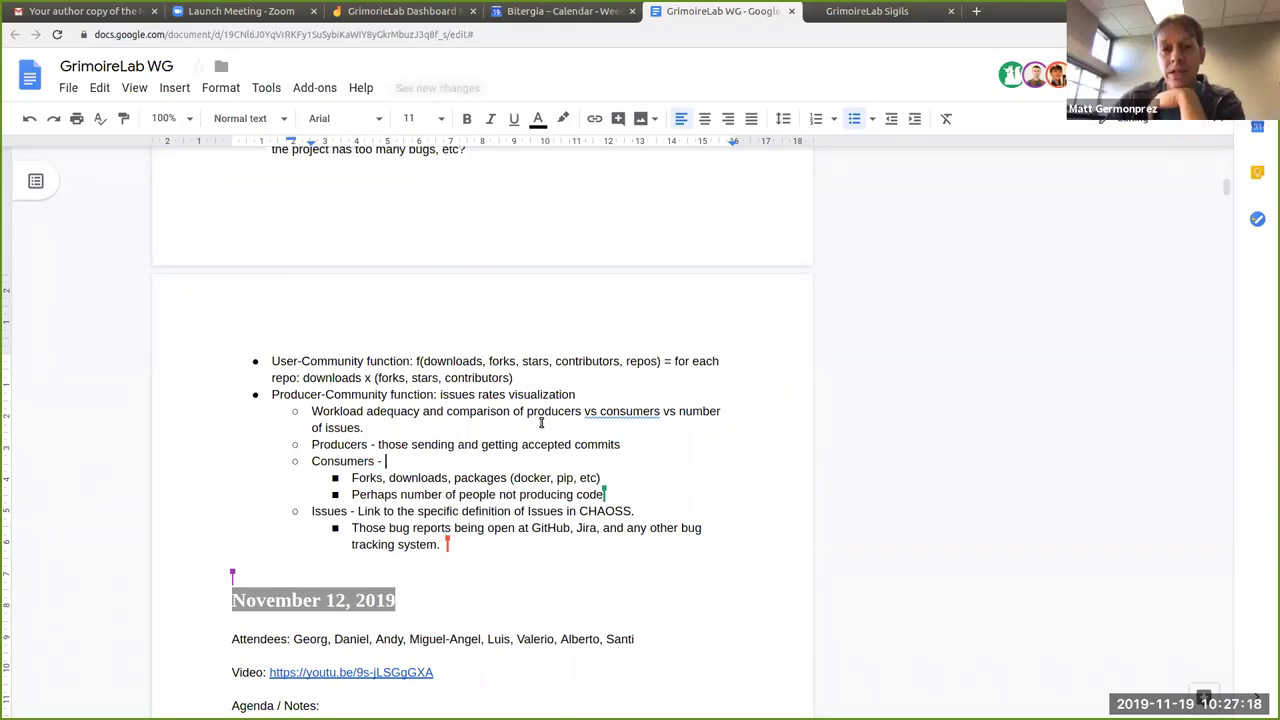
pyautogui.press('Down')
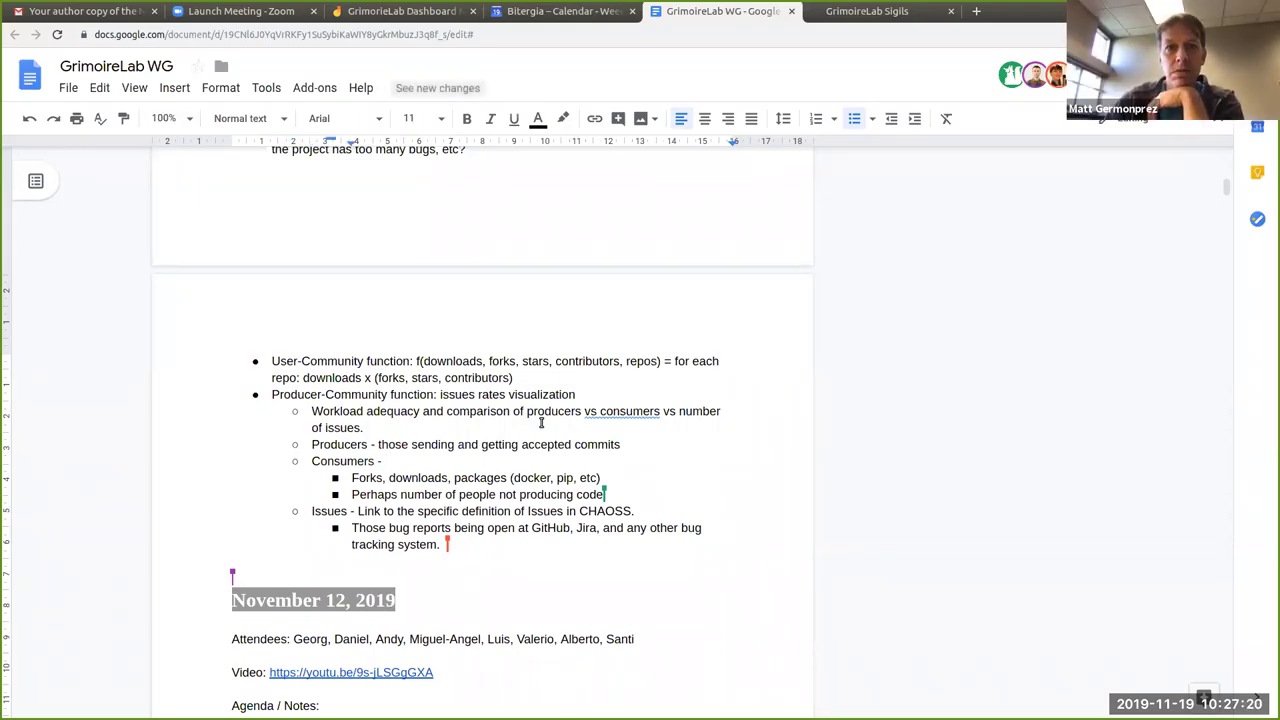
pyautogui.press('Down')
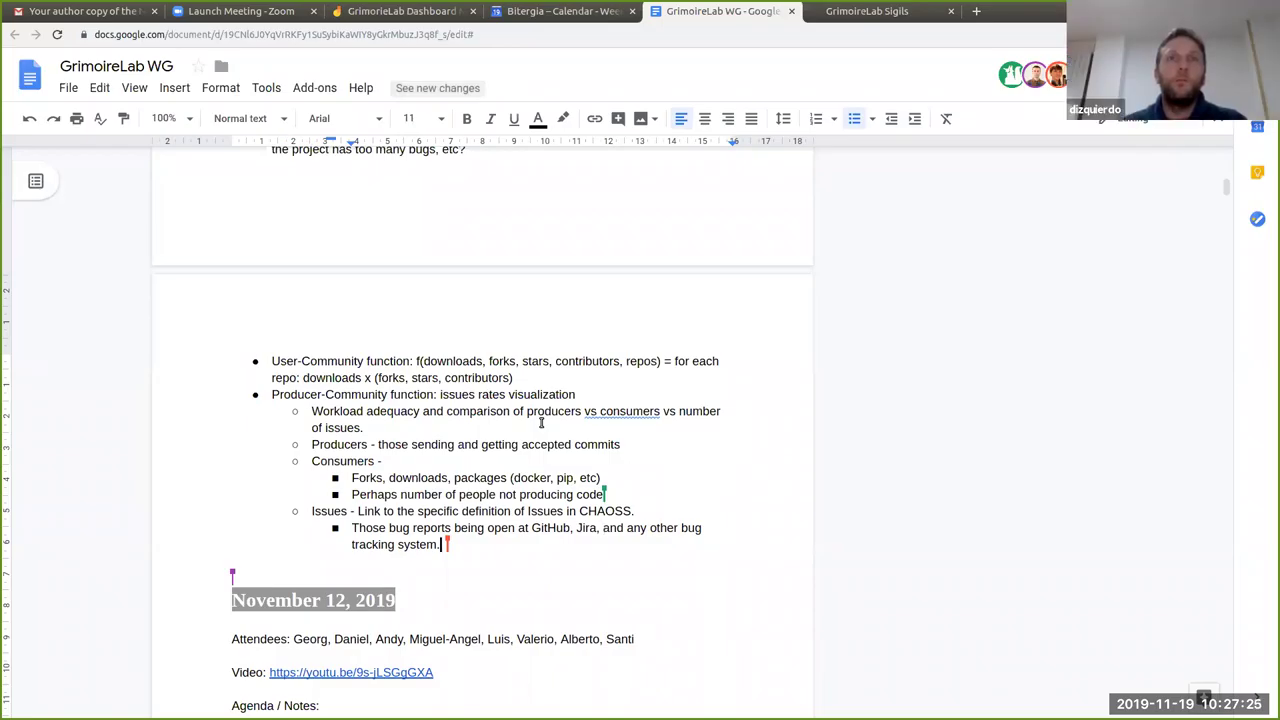
pyautogui.press('Return')
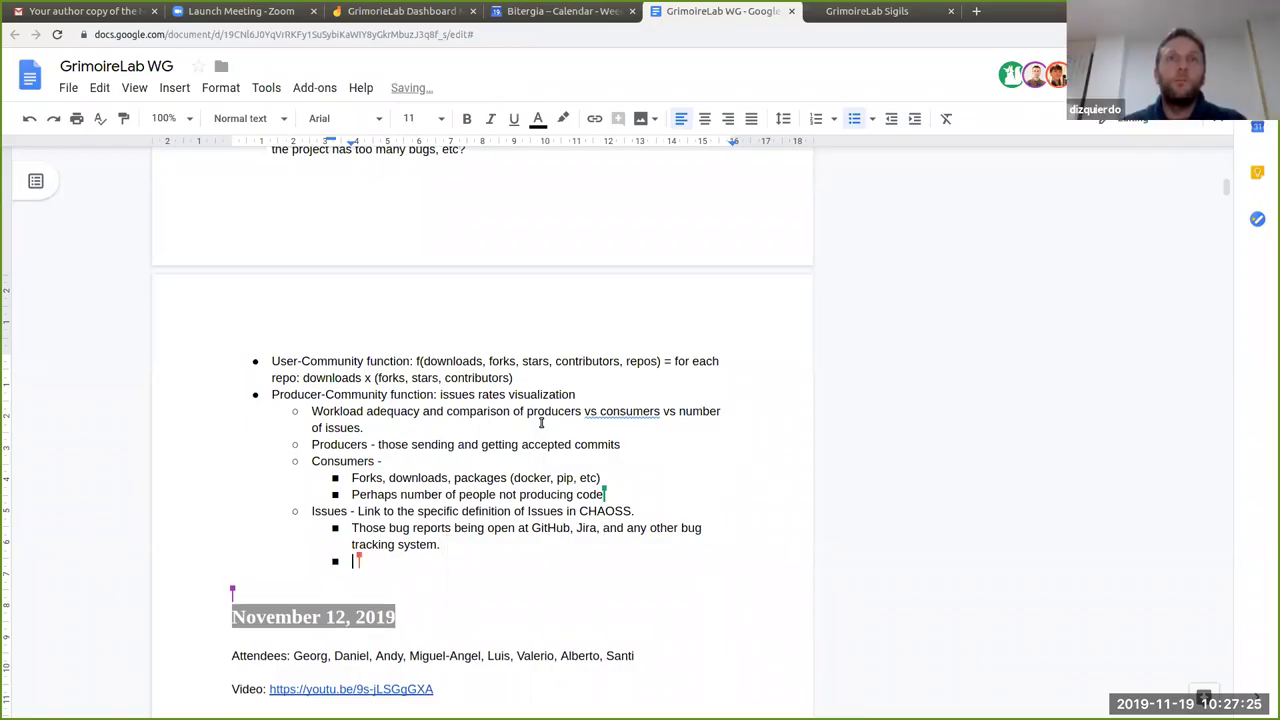
pyautogui.click(890, 124)
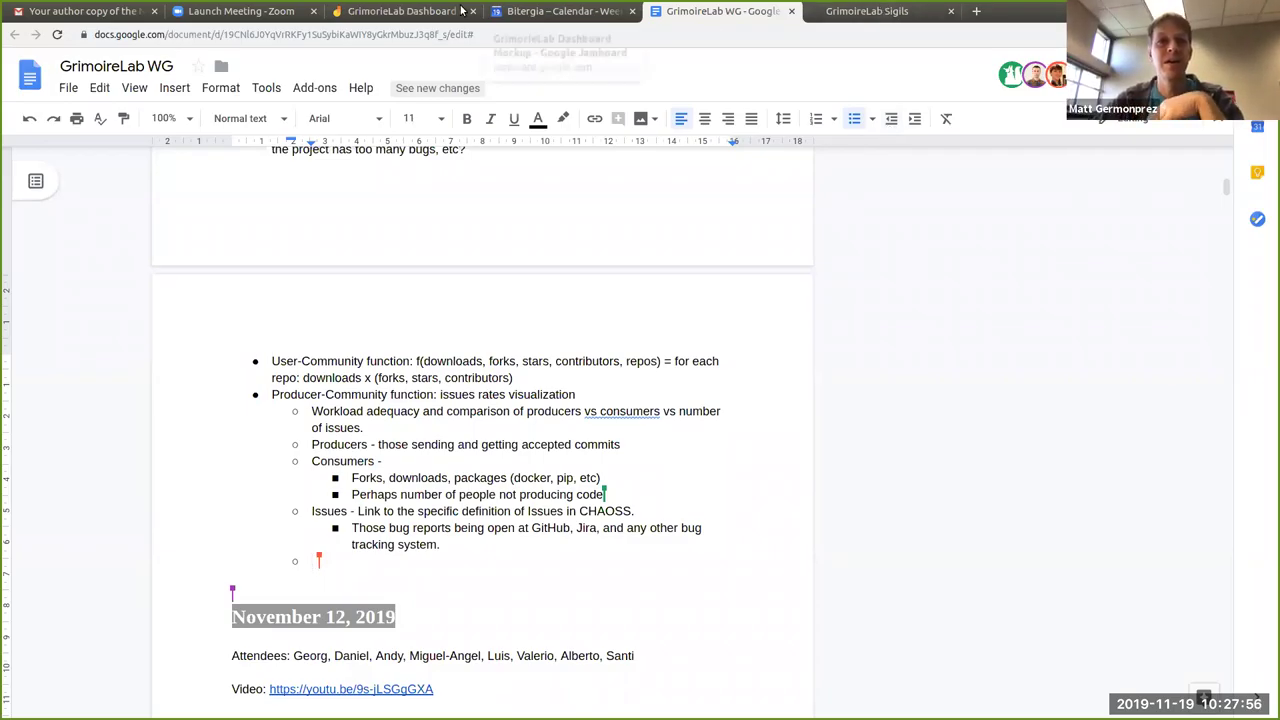
# View the Efficiency: Timing overview panel from the GrimoireLab Sigils page and the chart sketch in the Jamboard dashboard mockup
pyautogui.click(403, 10)
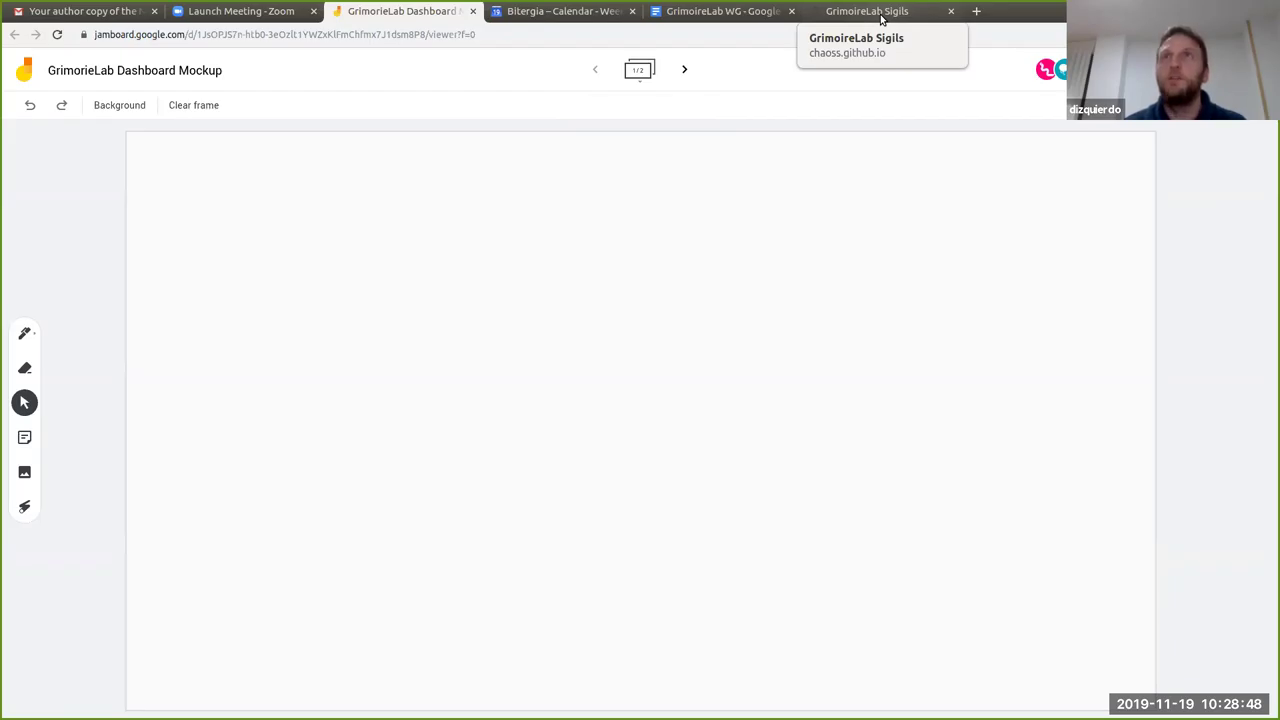
pyautogui.click(881, 19)
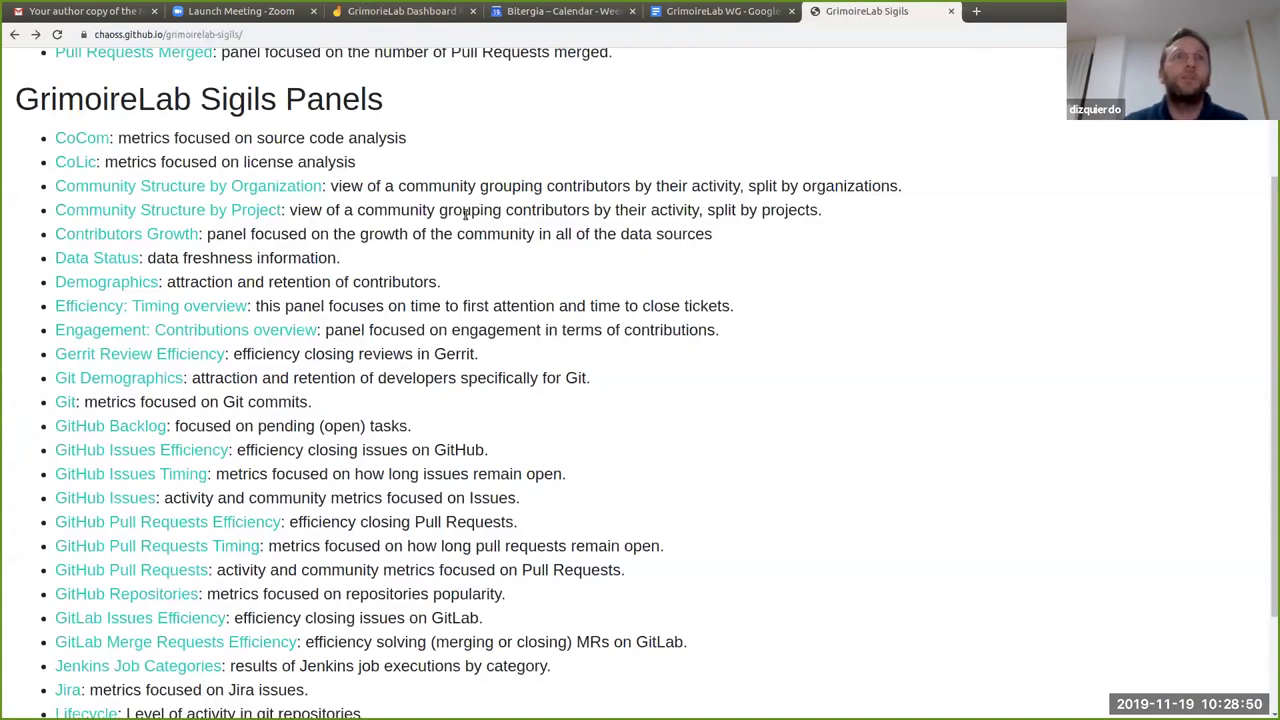
pyautogui.click(213, 308)
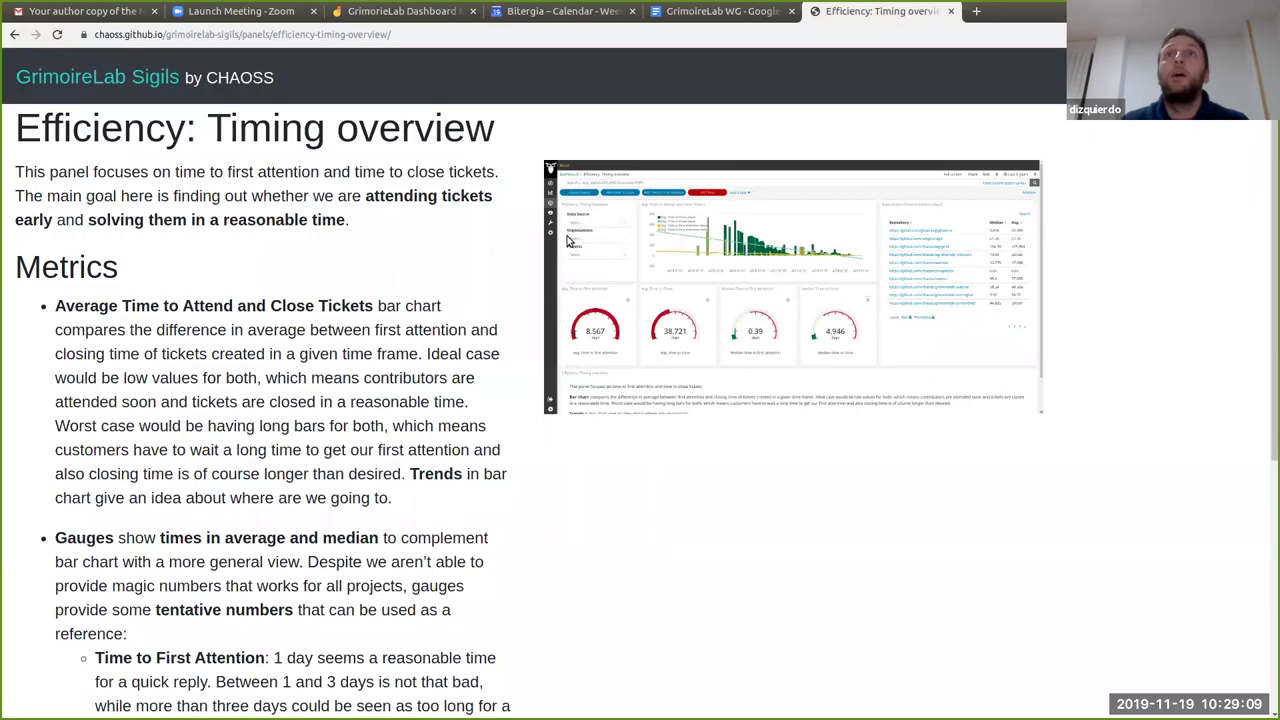
pyautogui.click(708, 10)
pyautogui.click(428, 12)
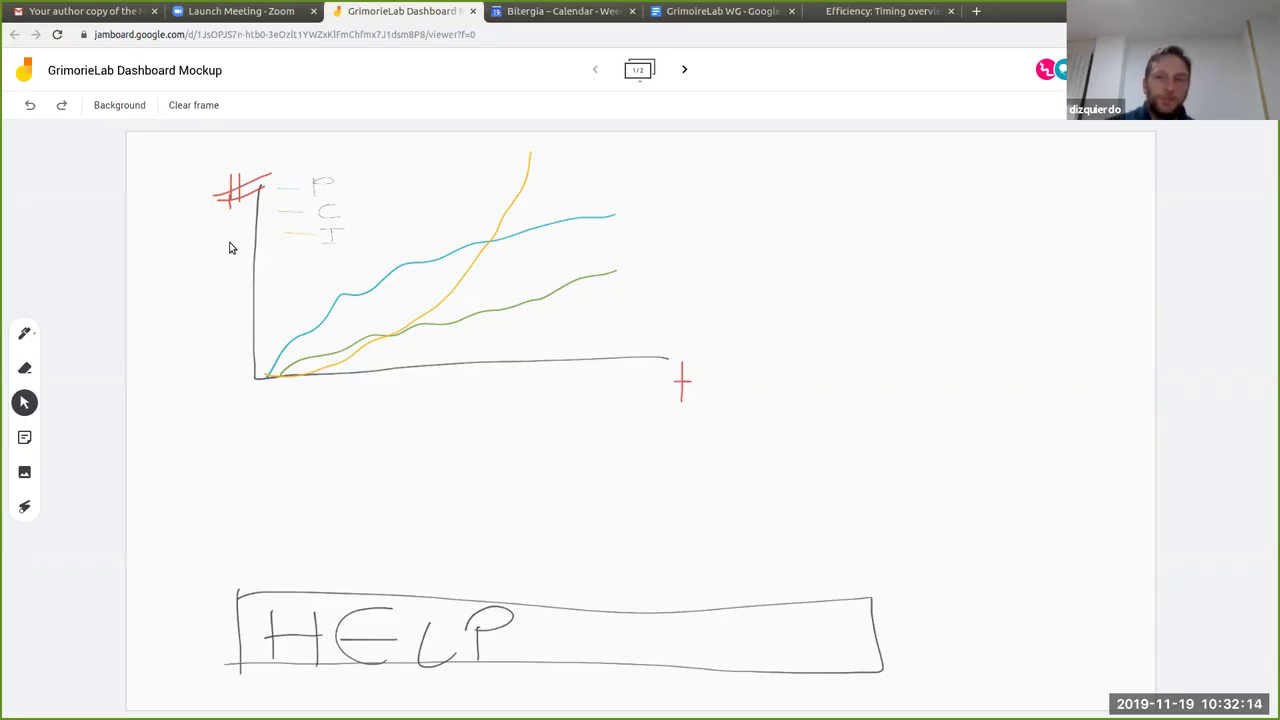
# Return to the GrimoireLab WG notes and highlight "is rate of issues changing" in the Request paragraph
pyautogui.click(706, 12)
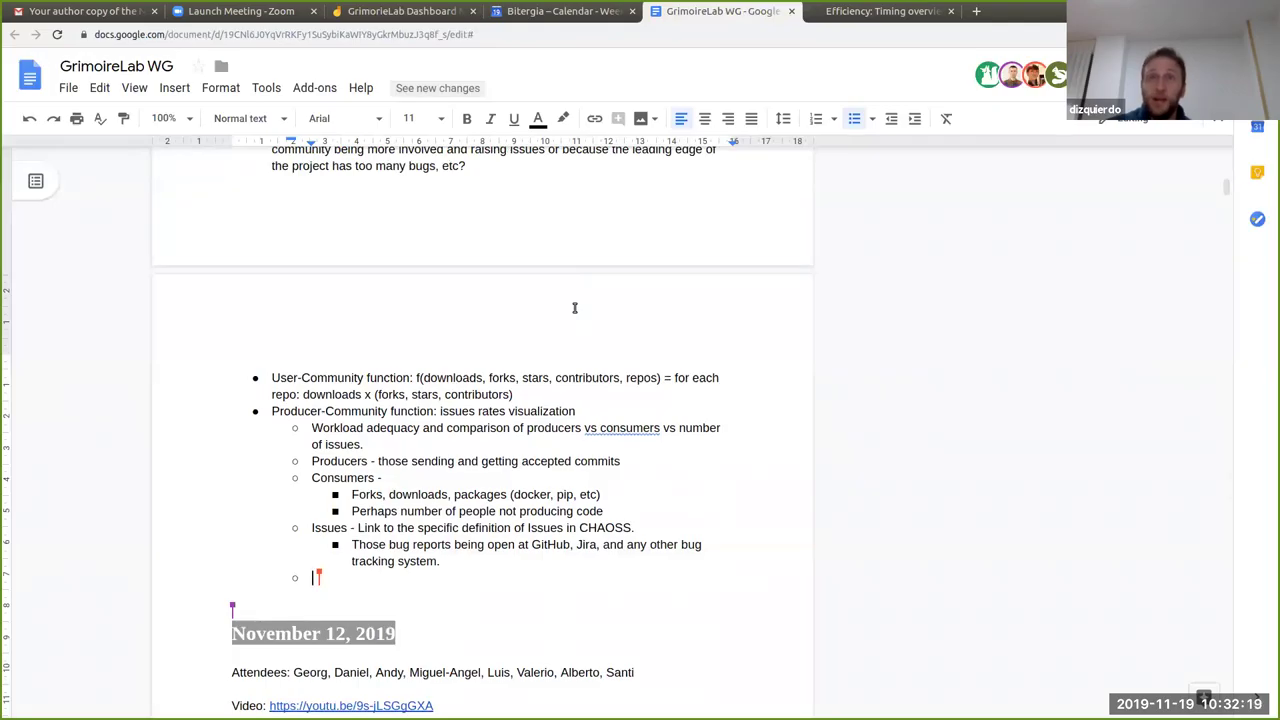
pyautogui.scroll(3, 575, 307)
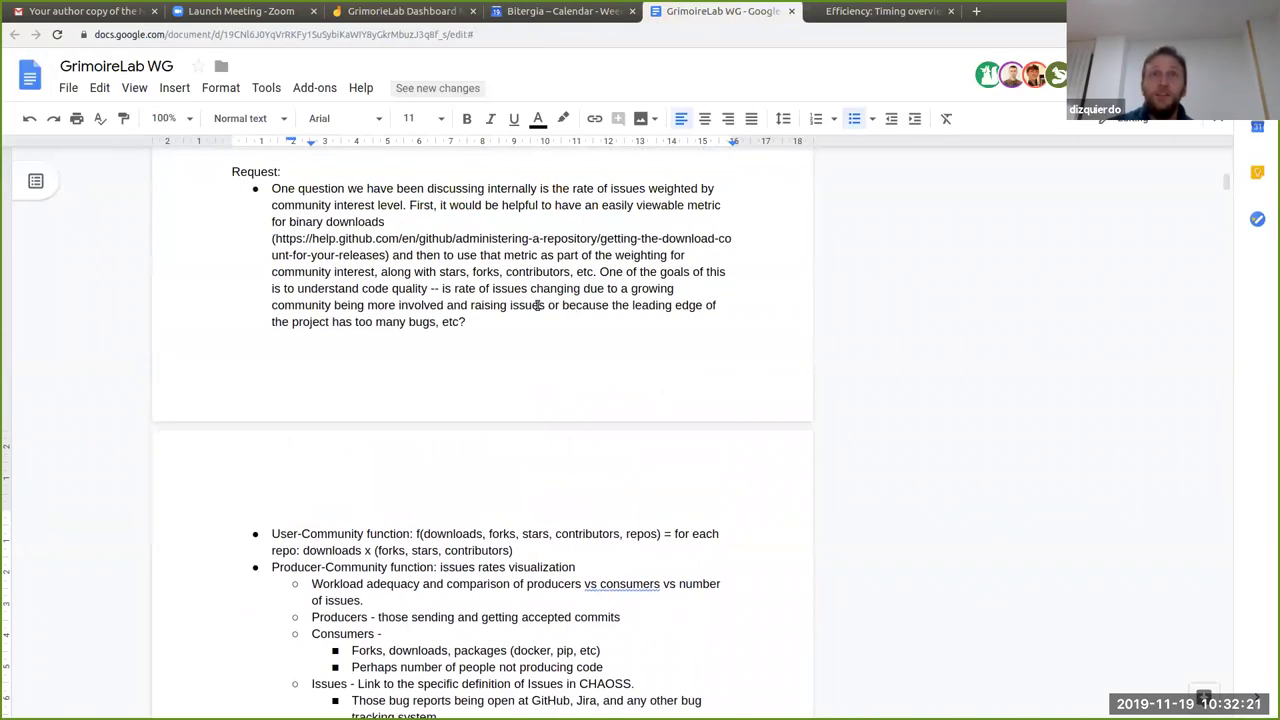
pyautogui.scroll(-2, 466, 379)
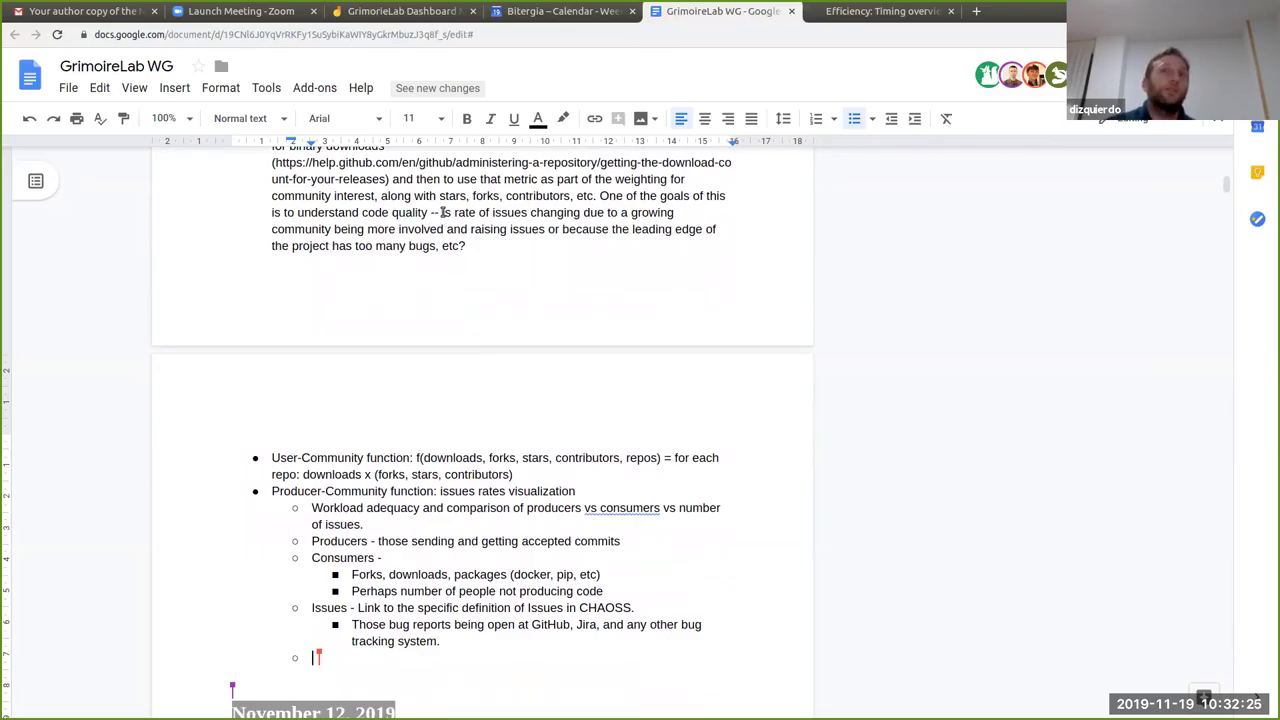
pyautogui.moveTo(442, 212); pyautogui.dragTo(590, 212)
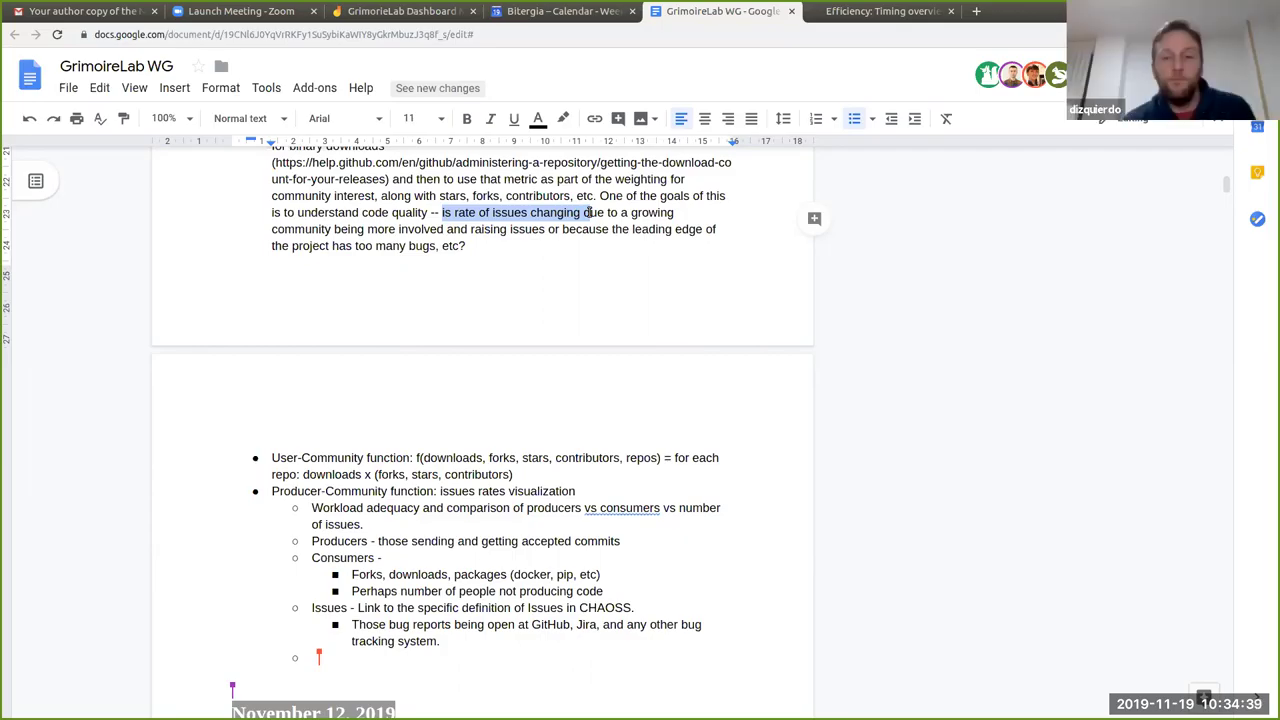
# Search the web for "backlog management index" in a new tab, open Tutorialspoint's Software Quality Metrics page and copy its address
pyautogui.click(976, 11)
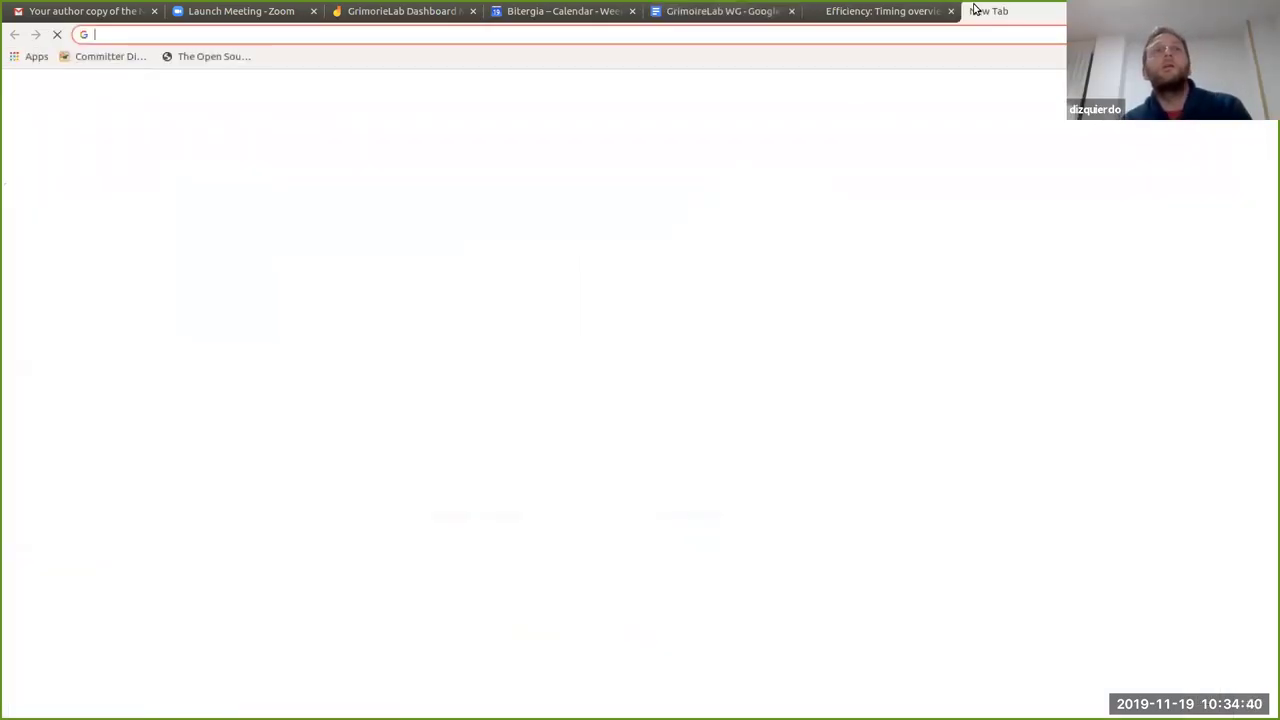
pyautogui.write('backlog')
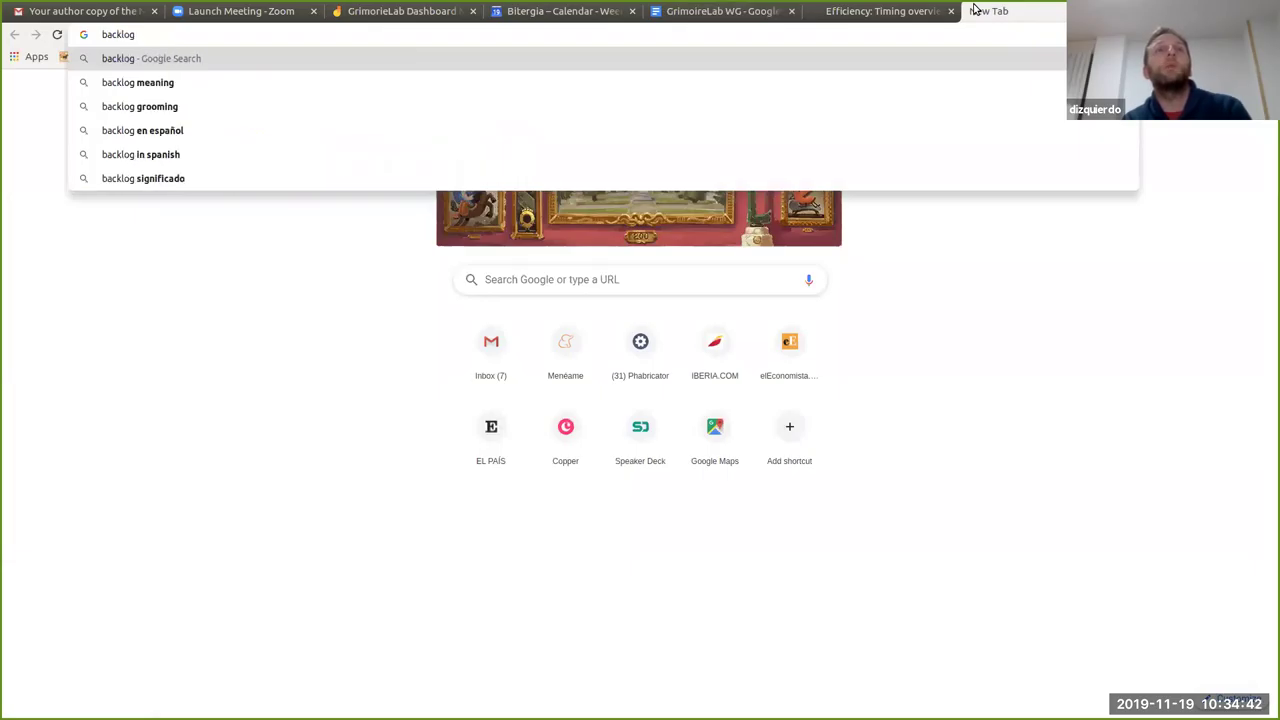
pyautogui.write(' management index')
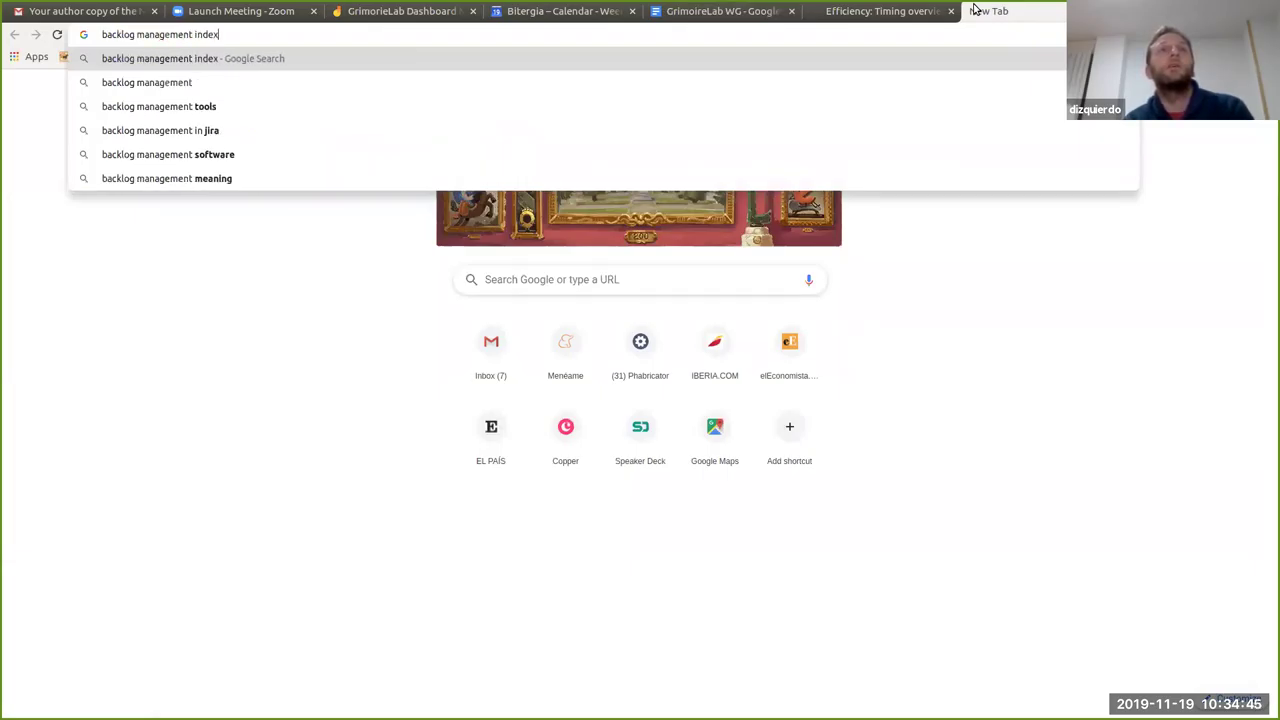
pyautogui.press('Return')
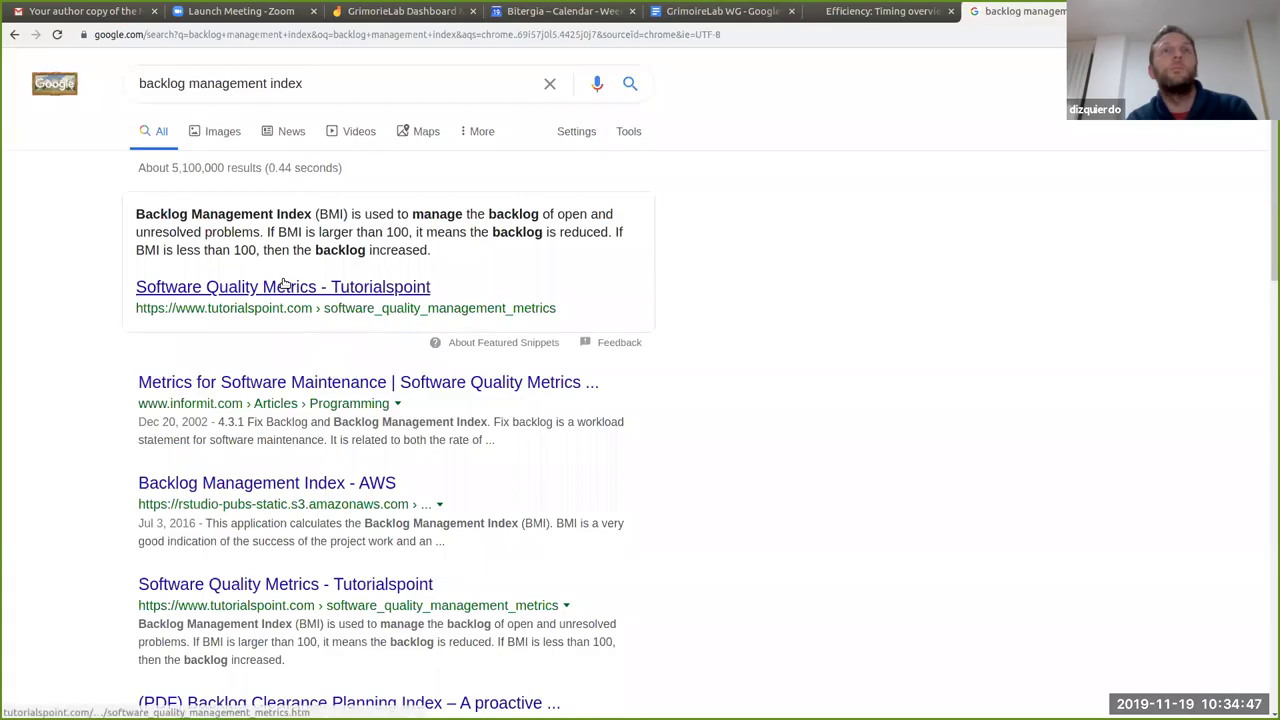
pyautogui.click(320, 287)
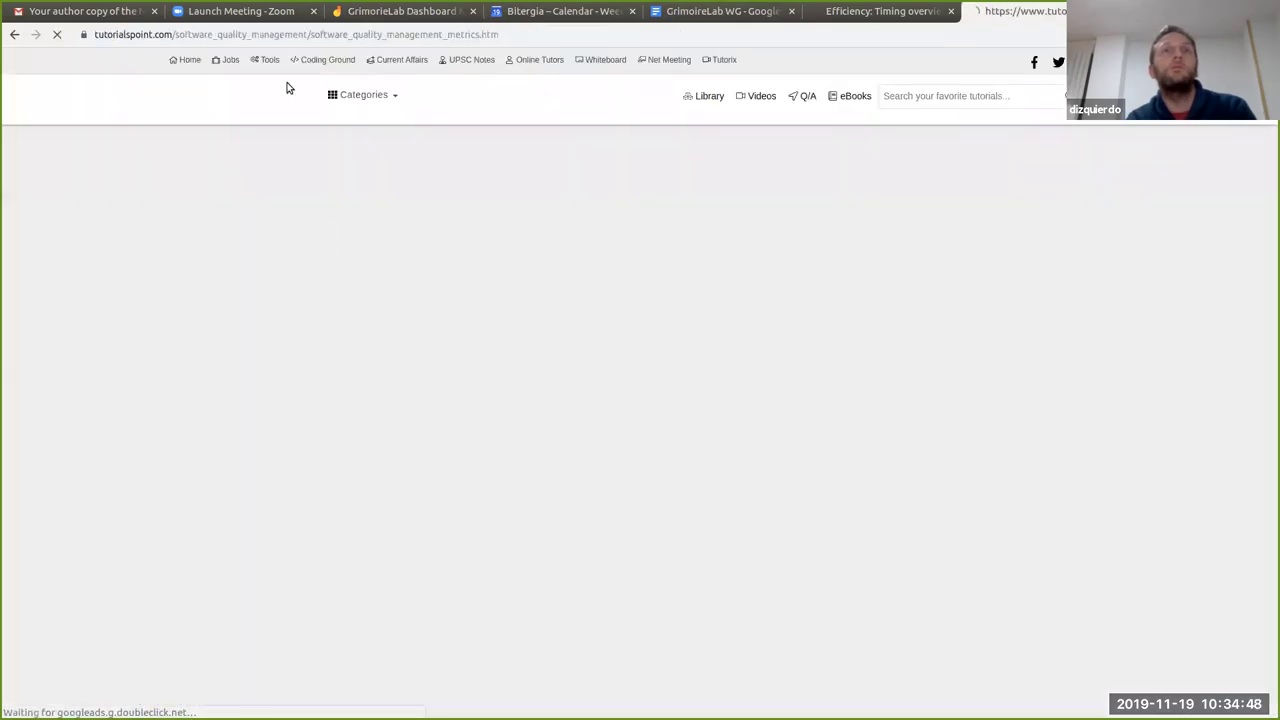
pyautogui.click(271, 35)
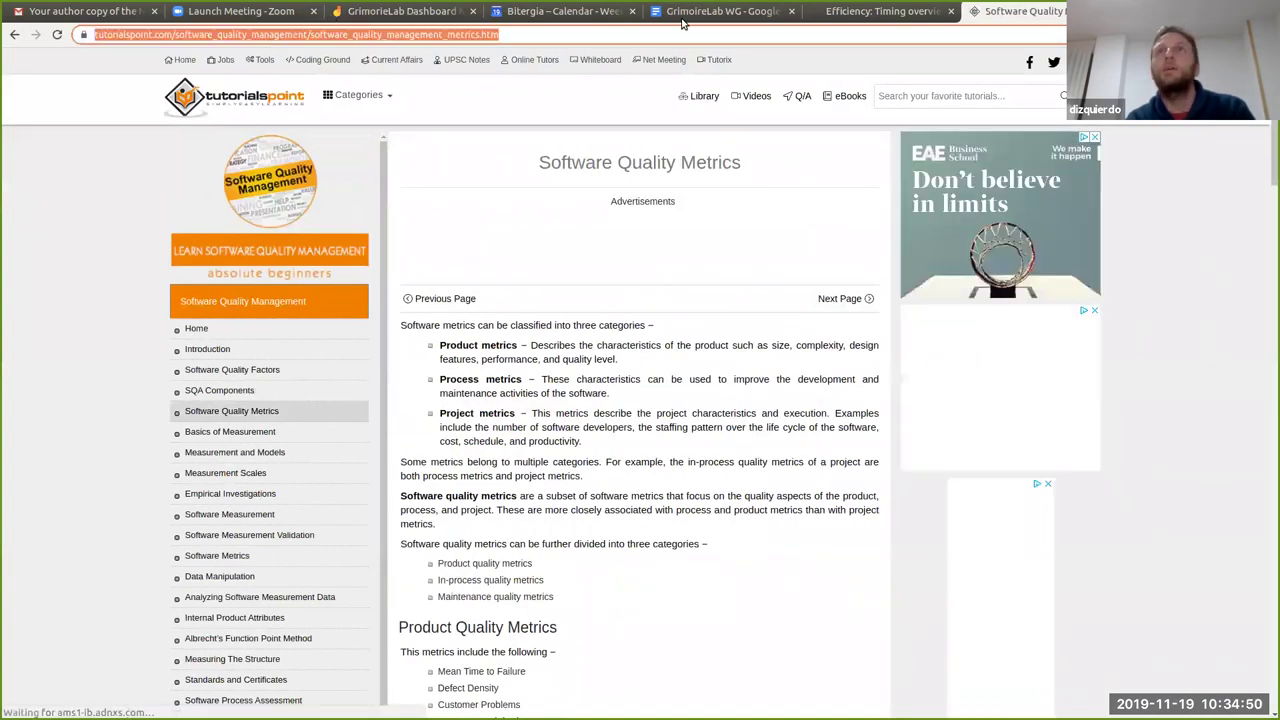
# Fill the empty bullet below Issues in the GrimoireLab WG notes with "BMI:" and the link to Tutorialspoint's Software Quality Metrics page
pyautogui.click(700, 16)
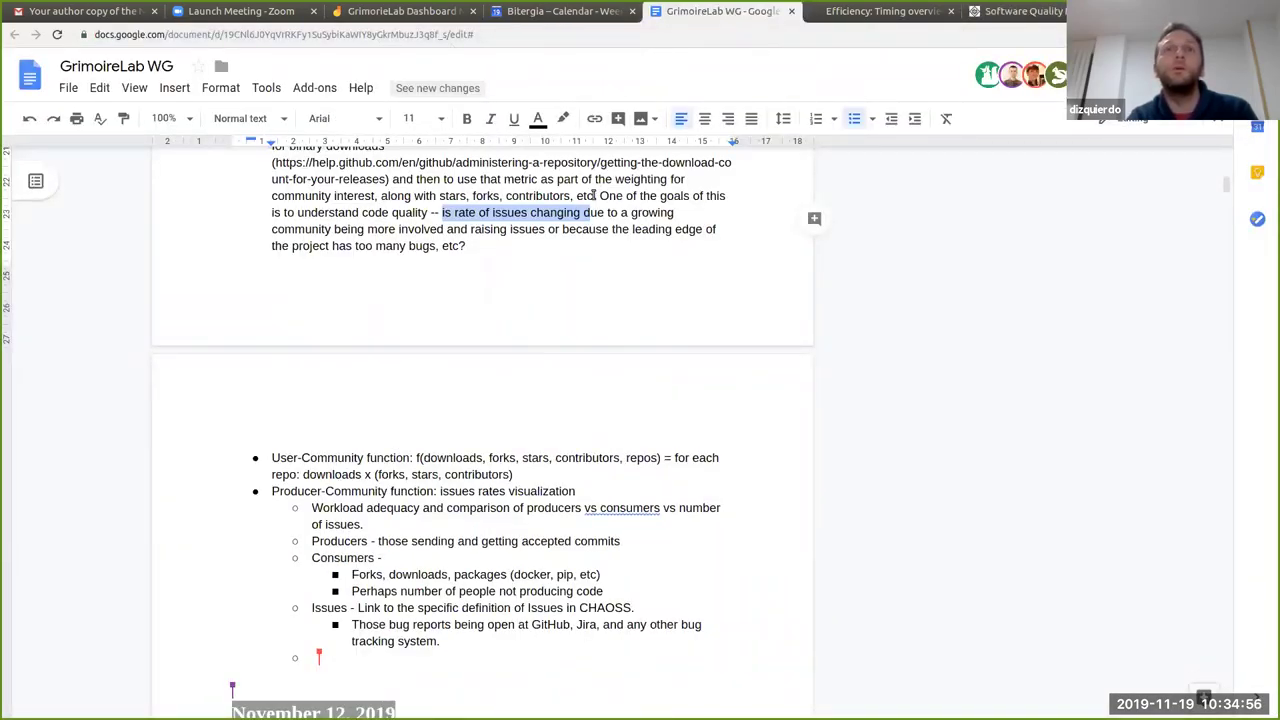
pyautogui.scroll(-2, 600, 251)
pyautogui.click(371, 473)
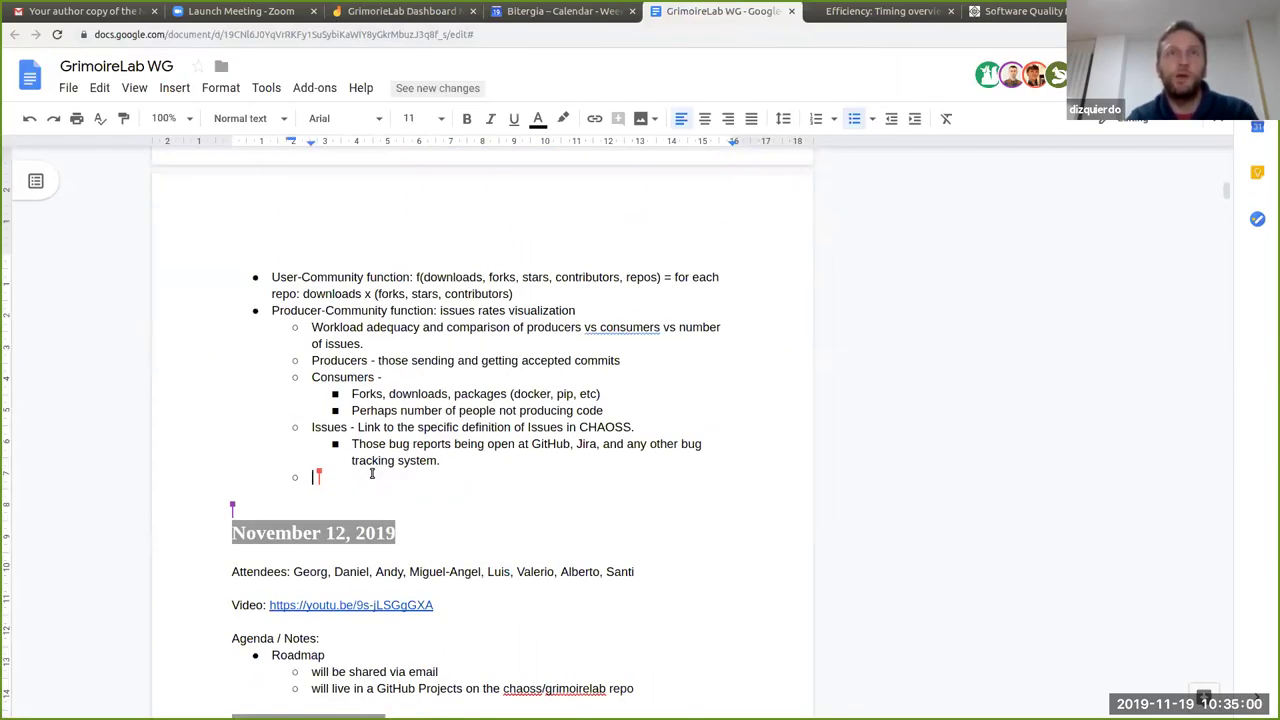
pyautogui.write('BMI:')
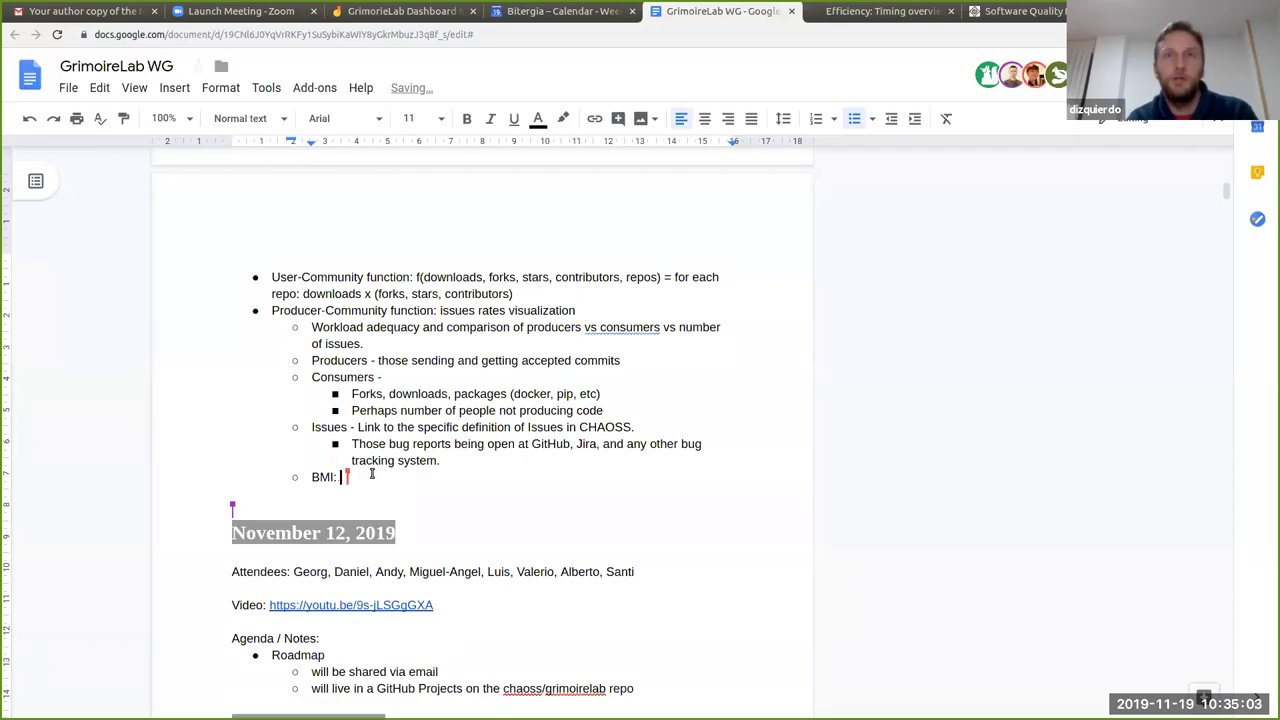
pyautogui.write('https://www.tutorialspoint.com/software_quality_management/software_quality_management_metrics.html')
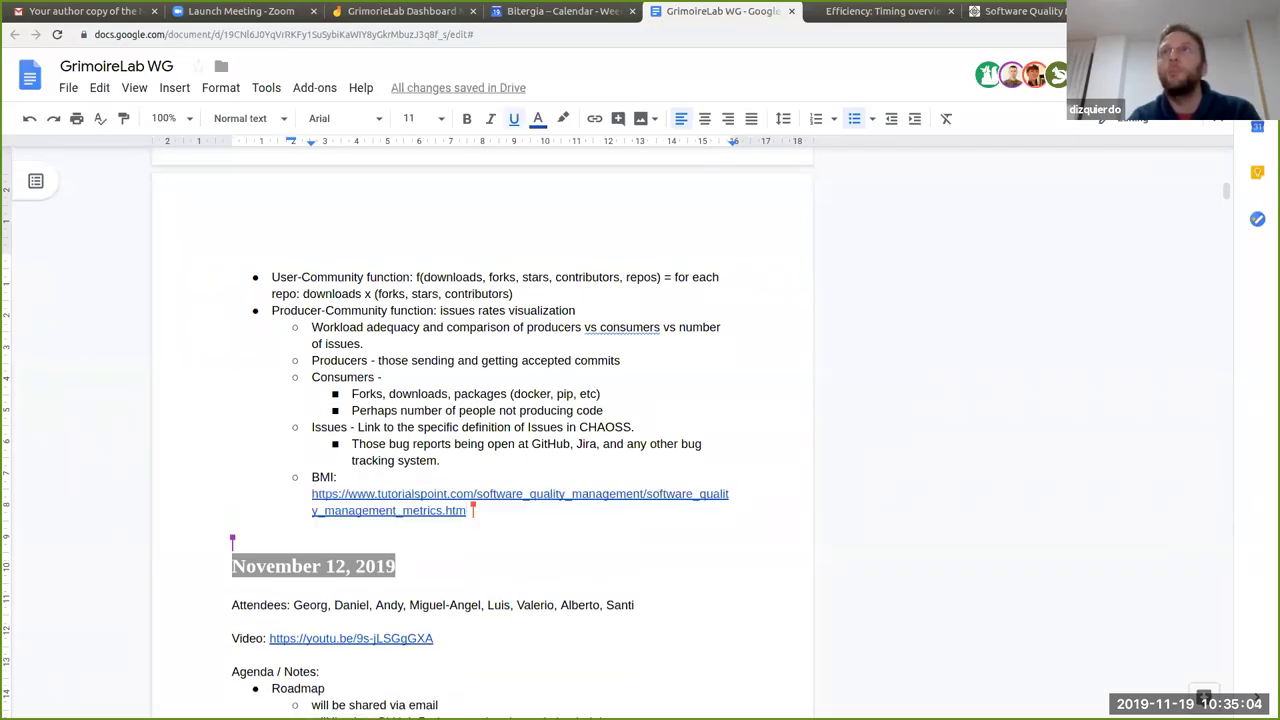
# Search Tutorialspoint's Software Quality Metrics page for "Backlog Mana" and read the BMI formula and its interpretation
pyautogui.hotkey('ctrl', 'Tab')
pyautogui.hotkey('ctrl', 'Tab')
pyautogui.scroll(-4, 676, 339)
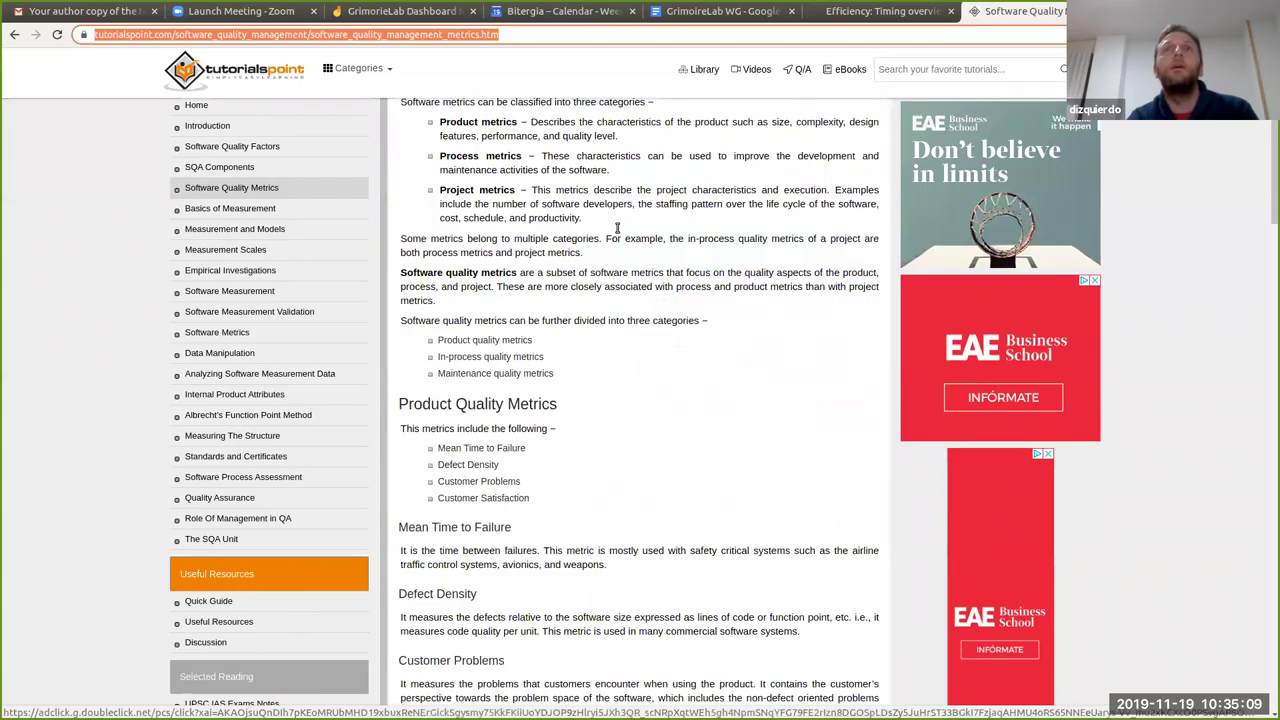
pyautogui.scroll(-4, 571, 167)
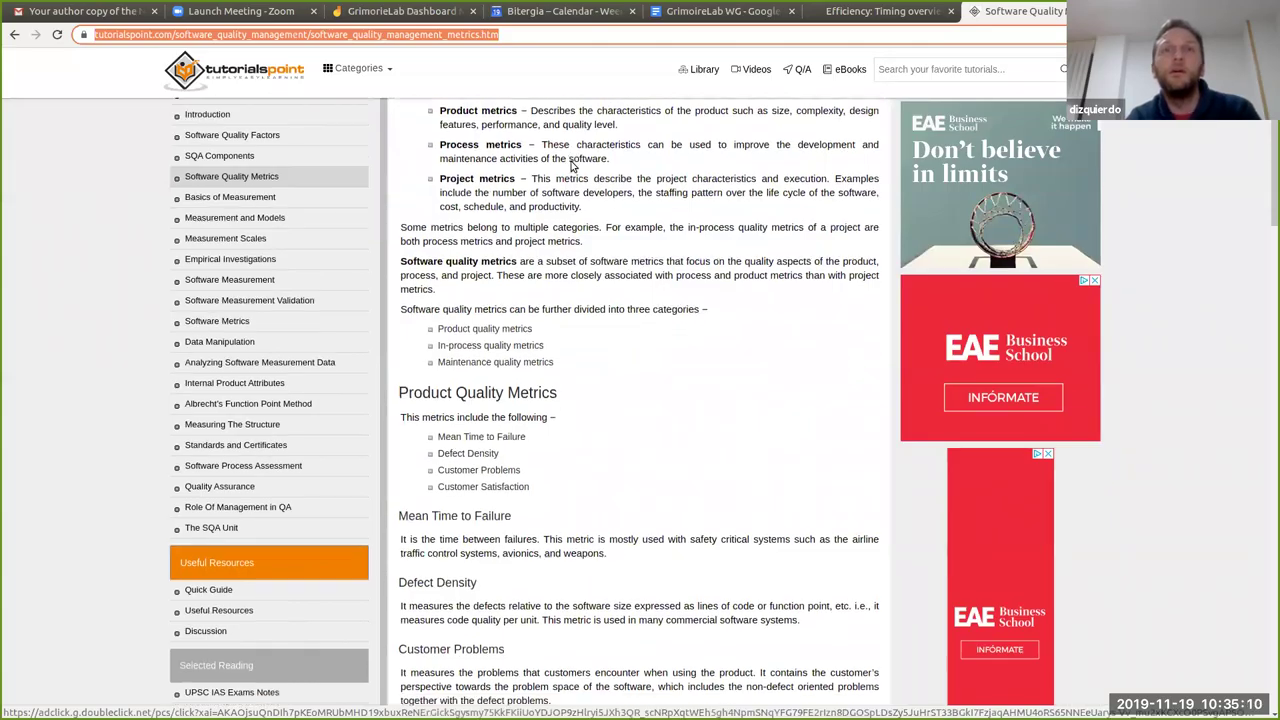
pyautogui.hotkey('ctrl', 'f')
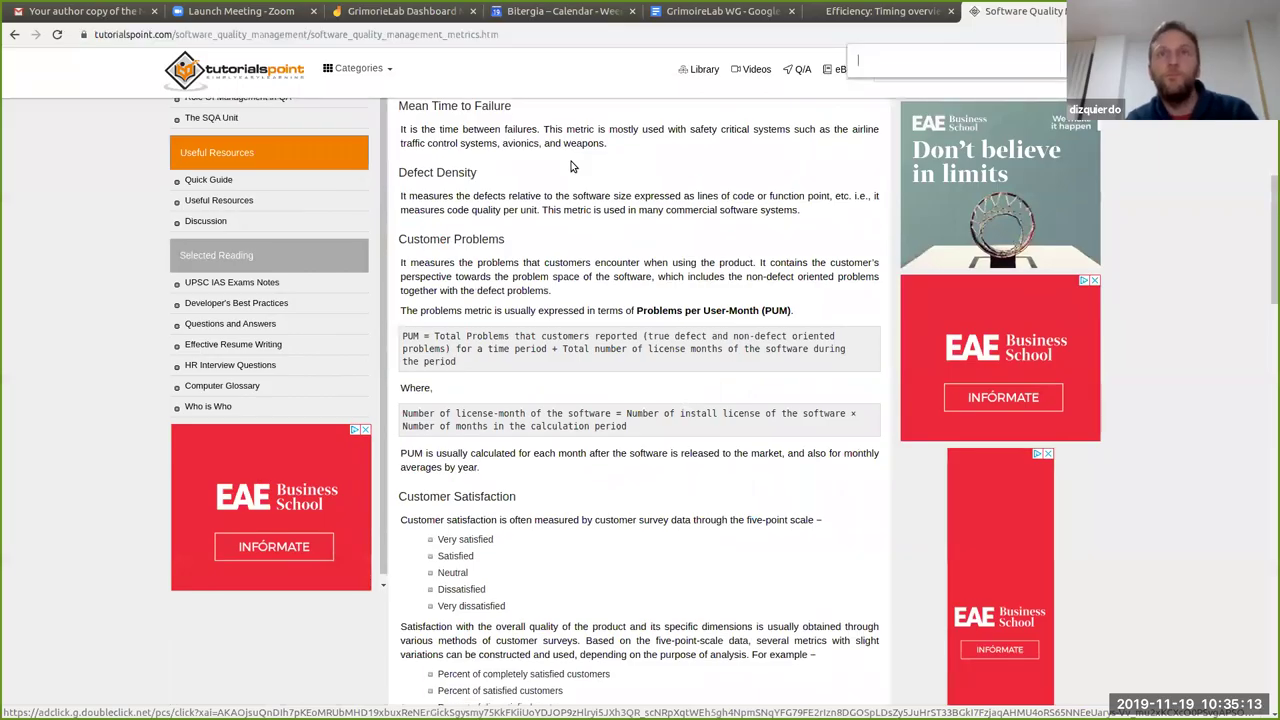
pyautogui.write('Bac')
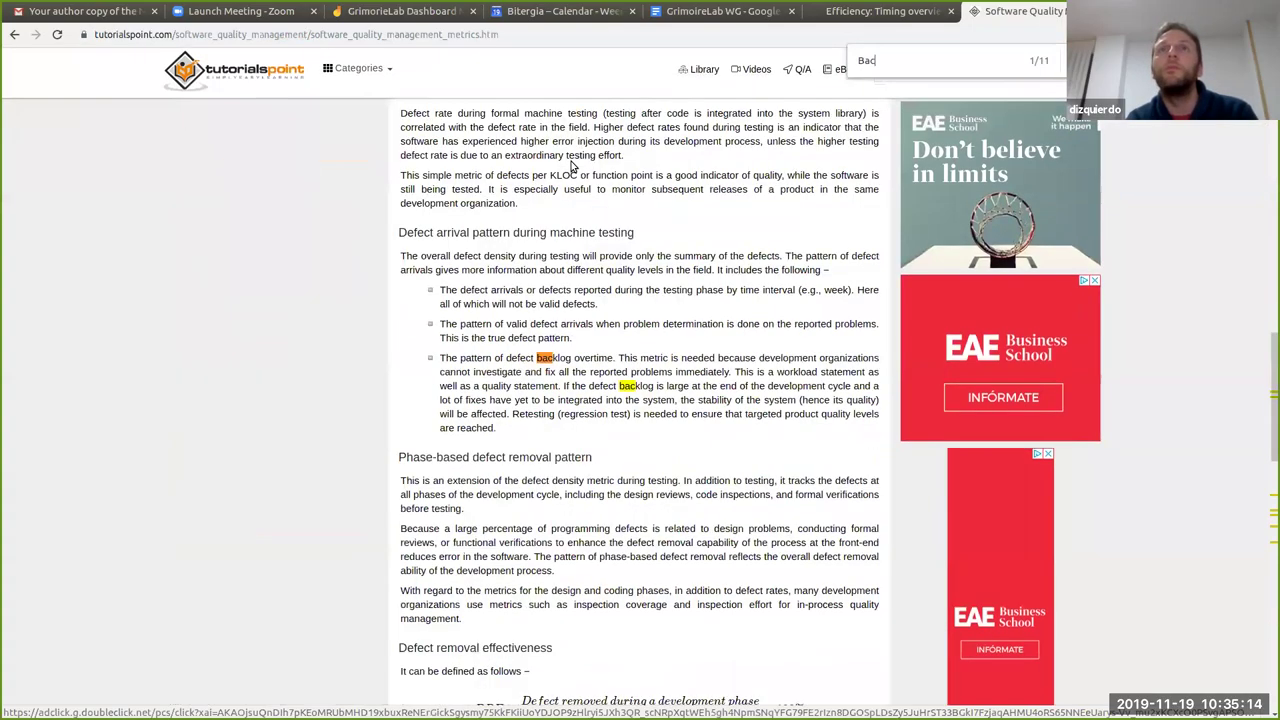
pyautogui.write('klog M')
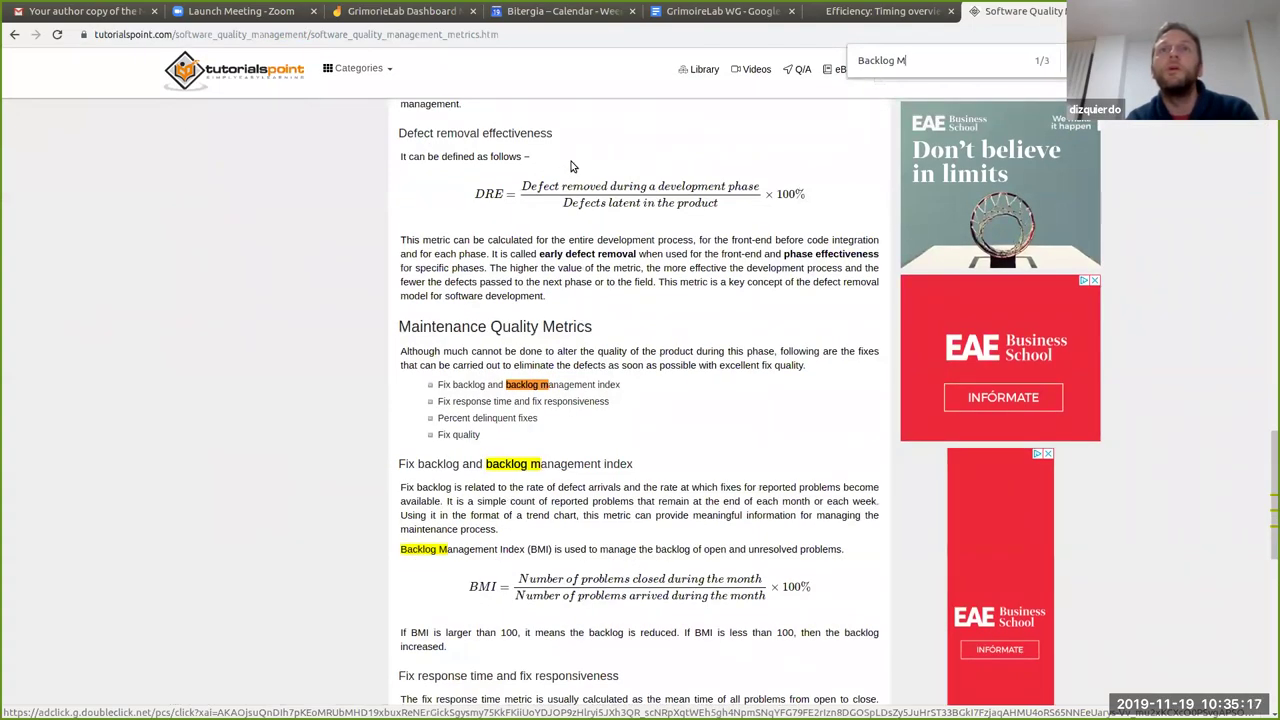
pyautogui.write('ana')
pyautogui.scroll(-3, 553, 270)
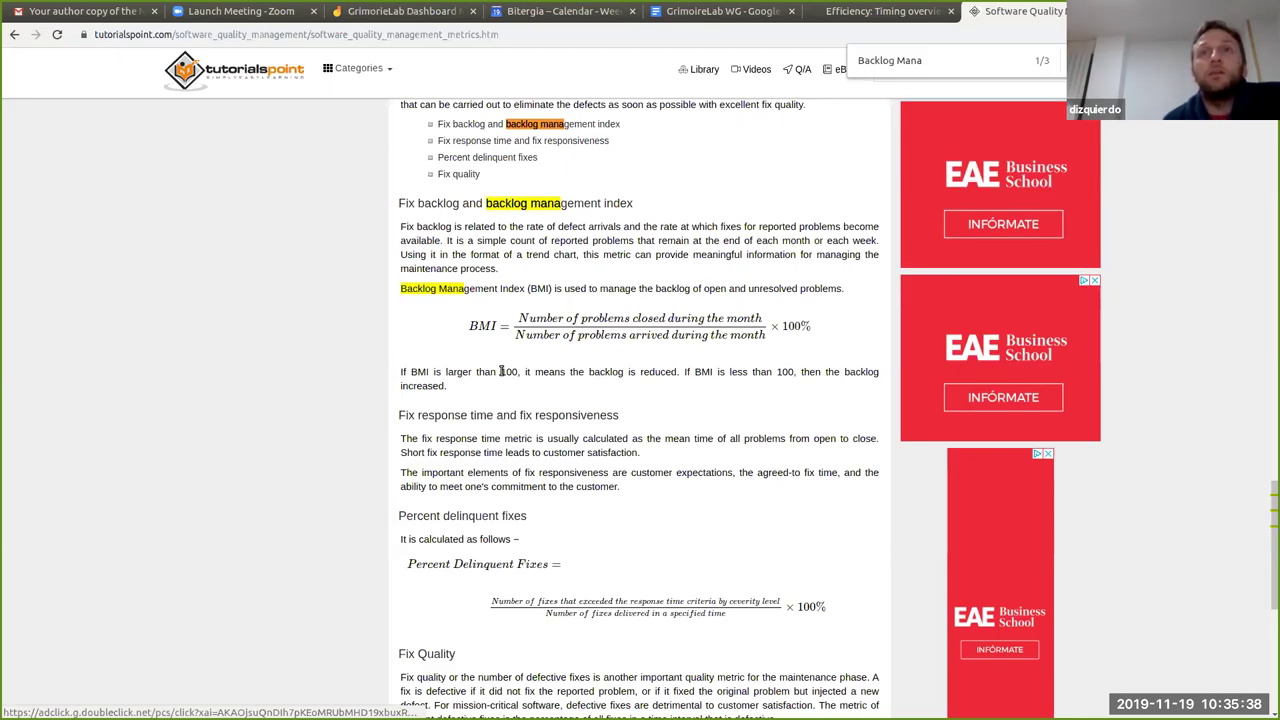
pyautogui.doubleClick(600, 372)
pyautogui.click(700, 371)
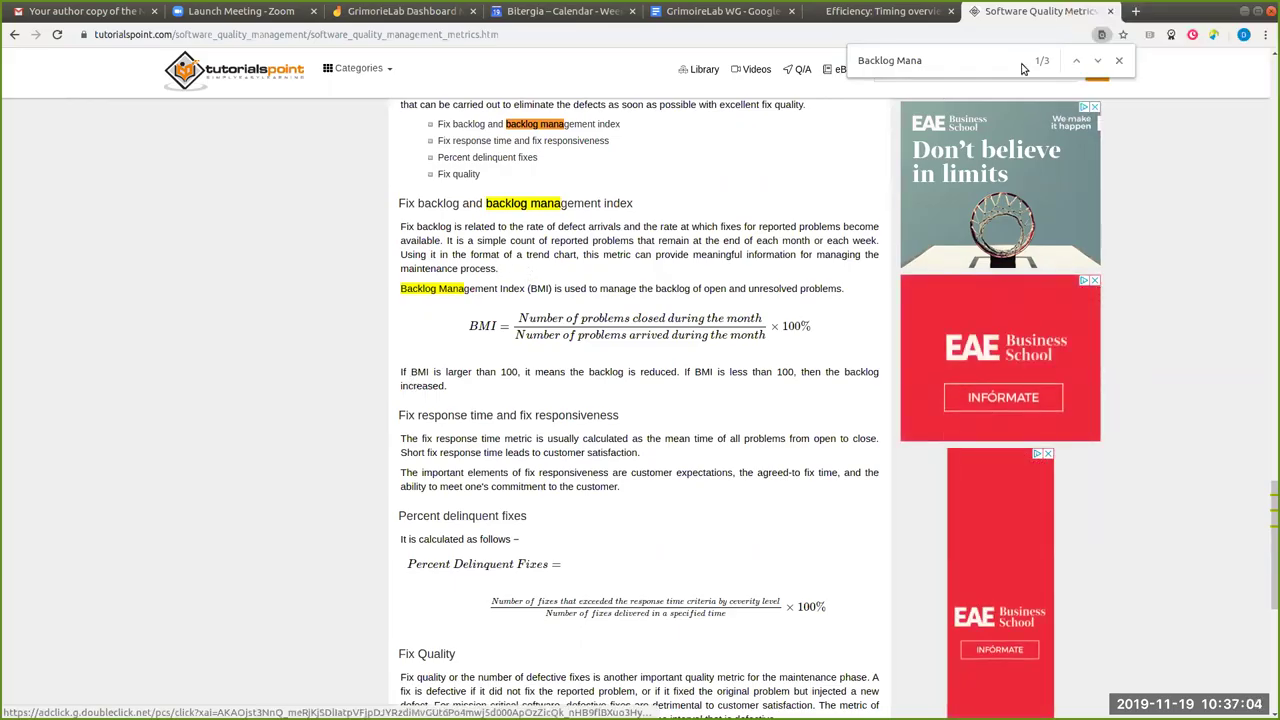
# Open the CHAOSS Bitergia Analytics dashboard at chaoss.biterg.io in a new tab
pyautogui.click(1137, 12)
pyautogui.write('chaoss')
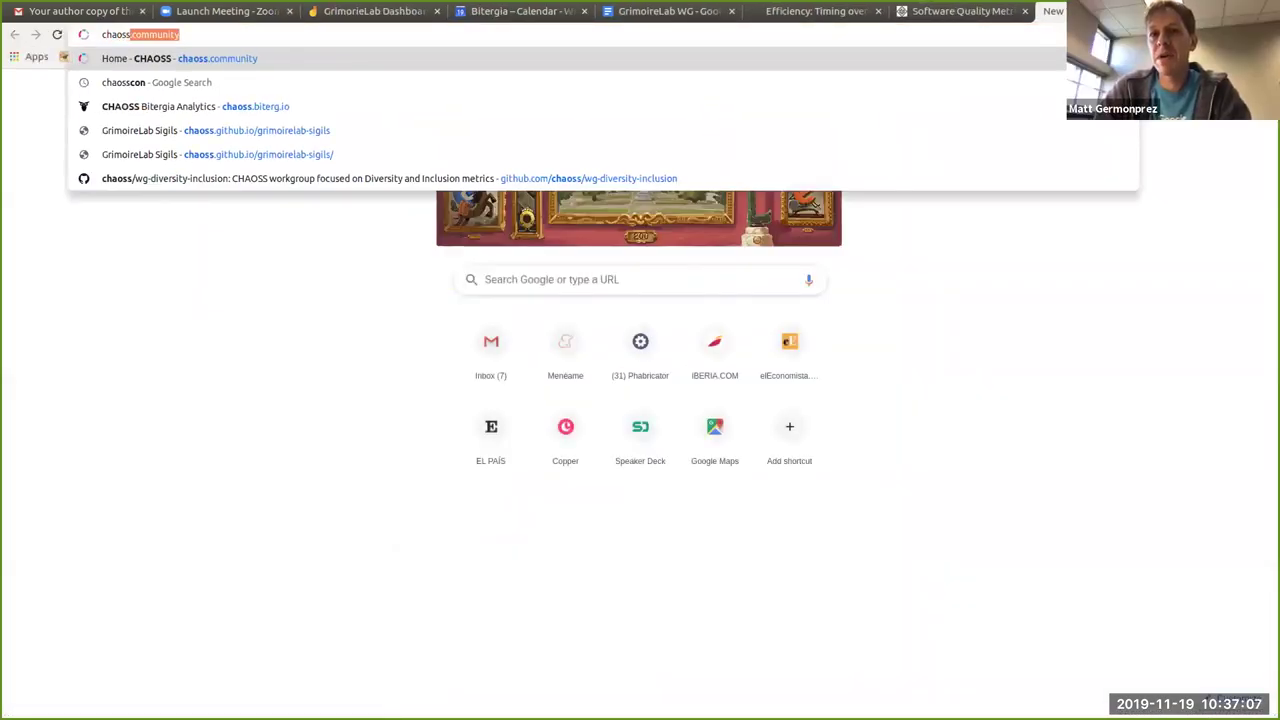
pyautogui.press('Return')
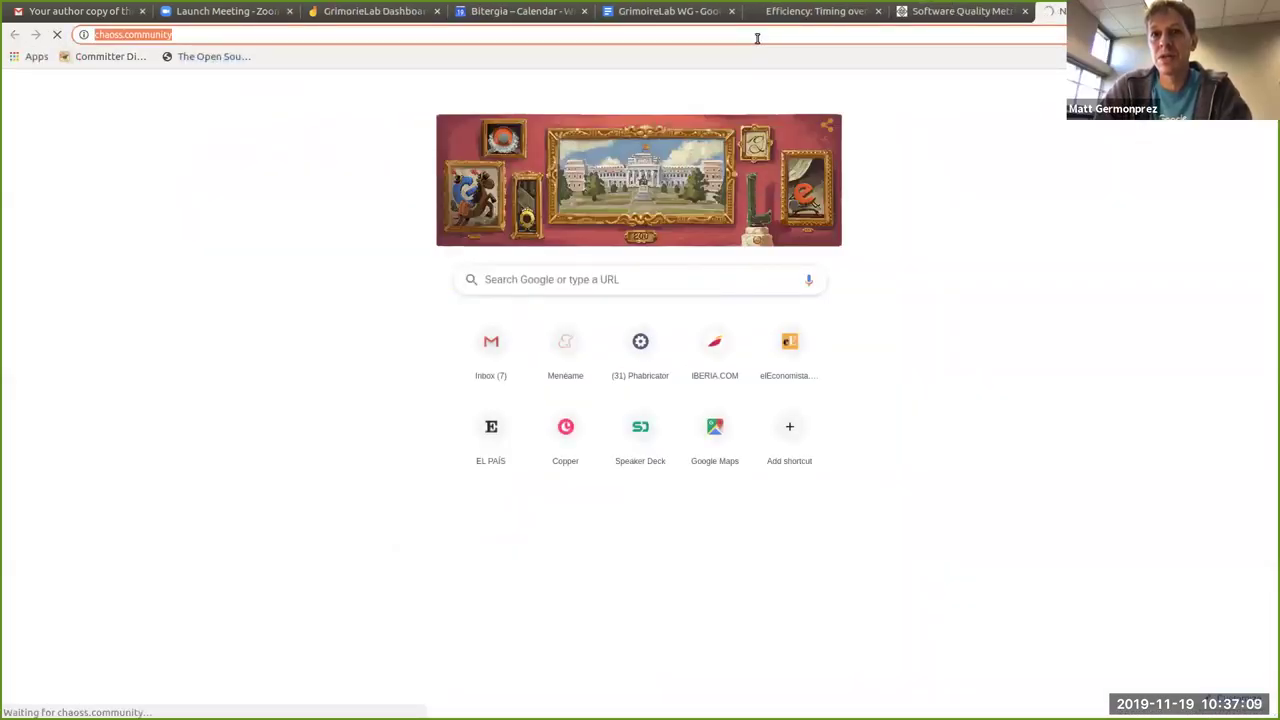
pyautogui.click(757, 38)
pyautogui.write('chaoss.bite')
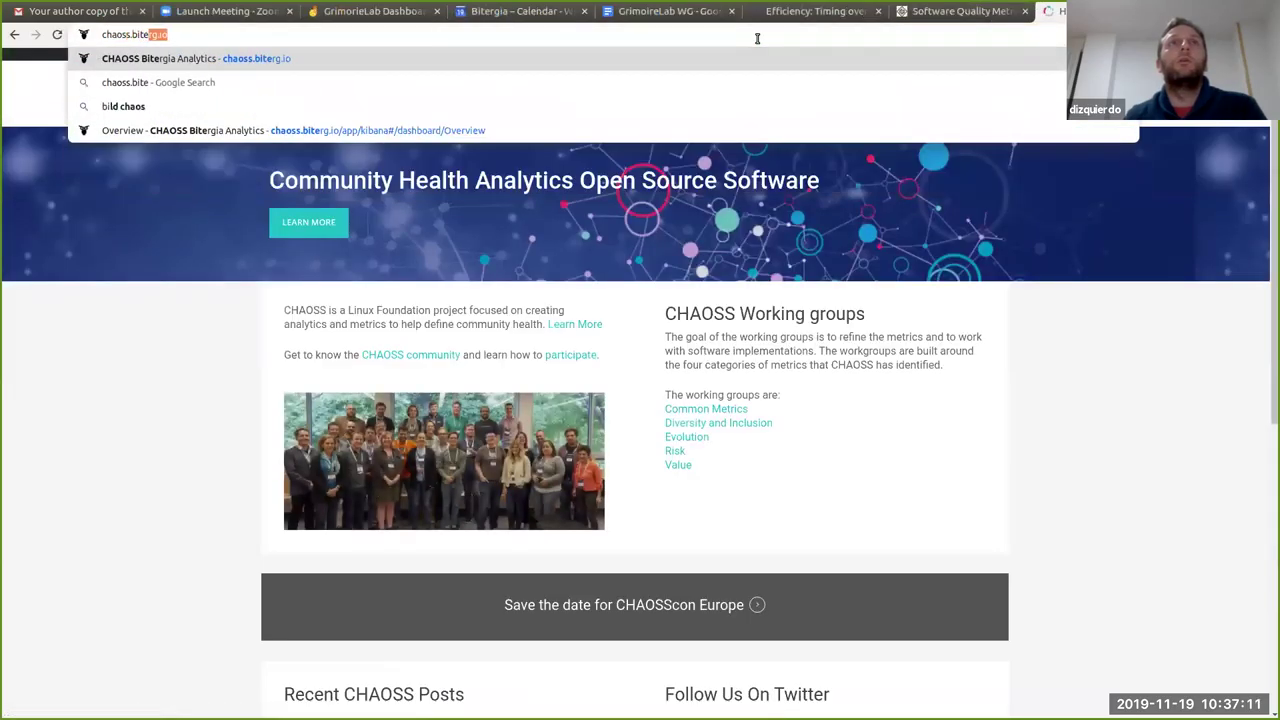
pyautogui.press('Return')
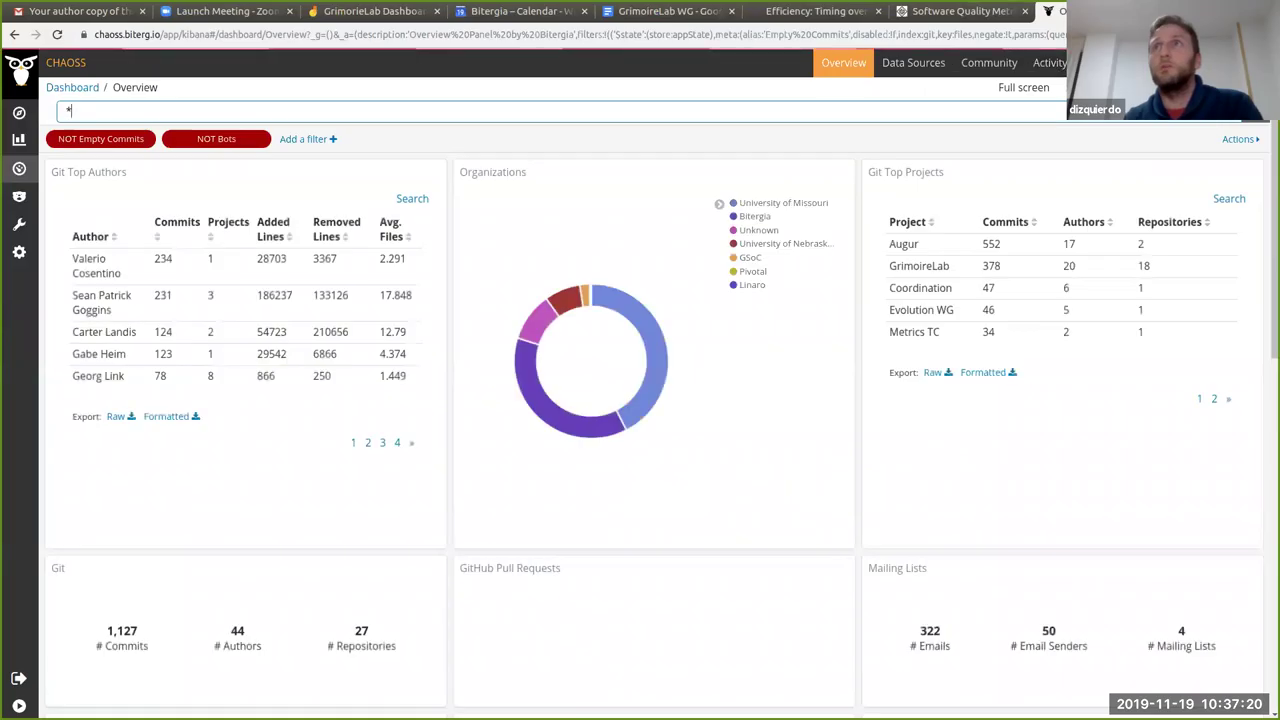
# Open the GitHub Issues Efficiency panel from the Performance dashboards and set its time range to the last 2 years
pyautogui.click(1049, 63)
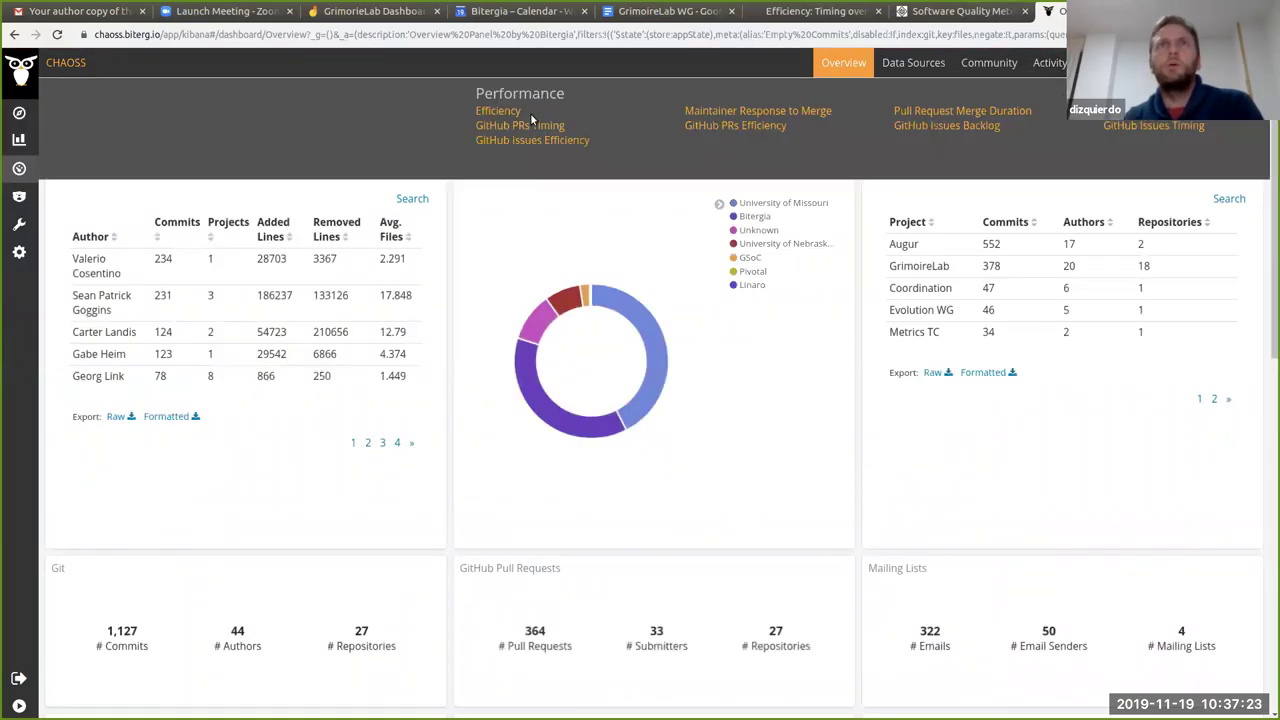
pyautogui.click(505, 111)
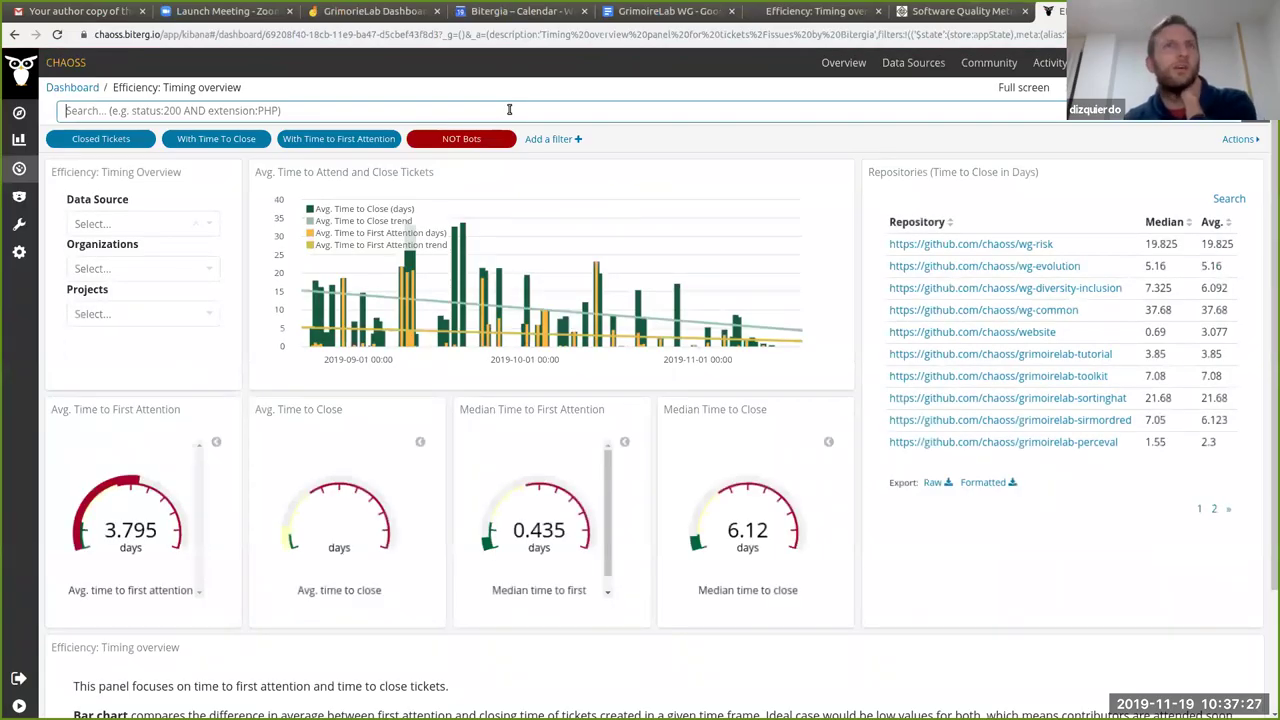
pyautogui.click(1049, 63)
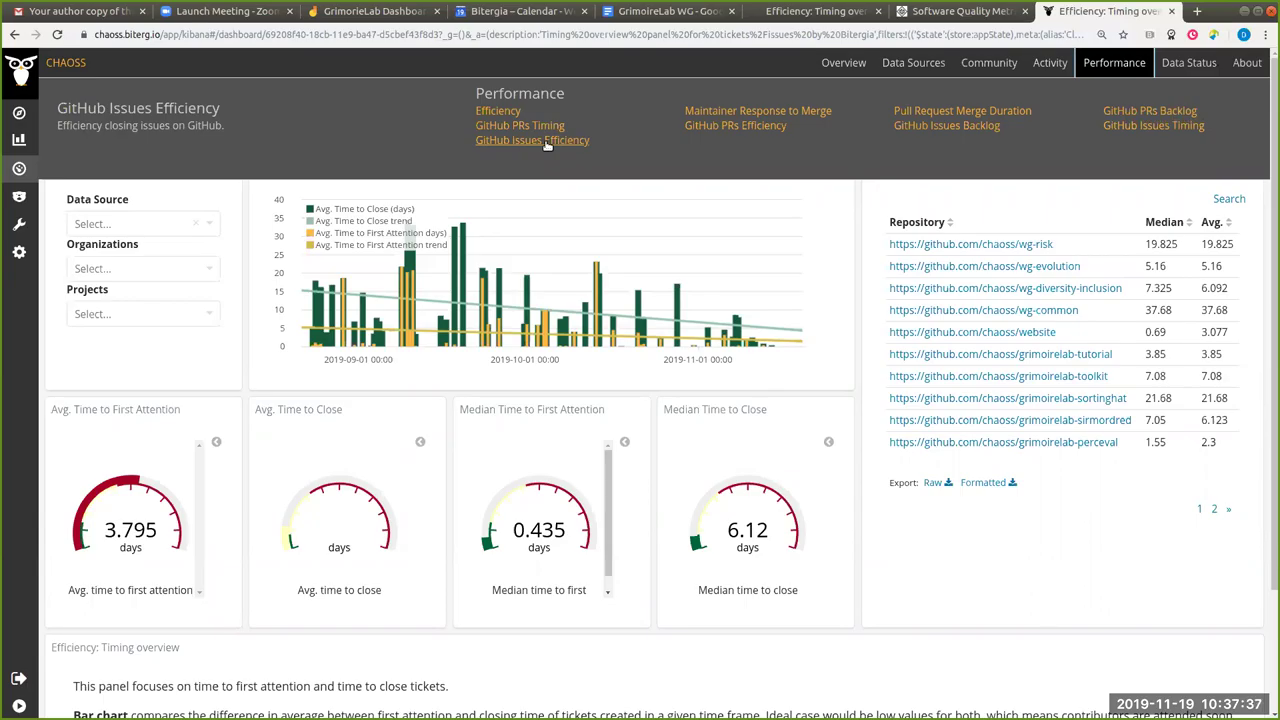
pyautogui.click(546, 142)
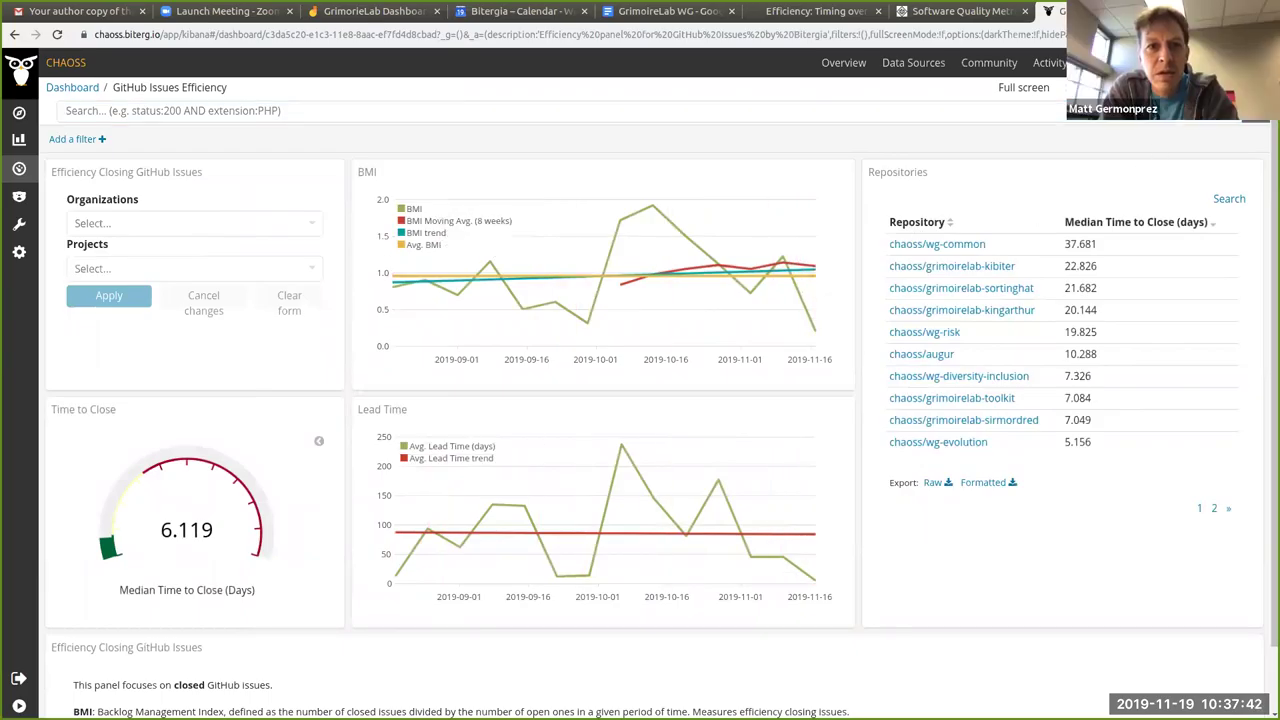
pyautogui.click(1150, 87)
pyautogui.click(1185, 210)
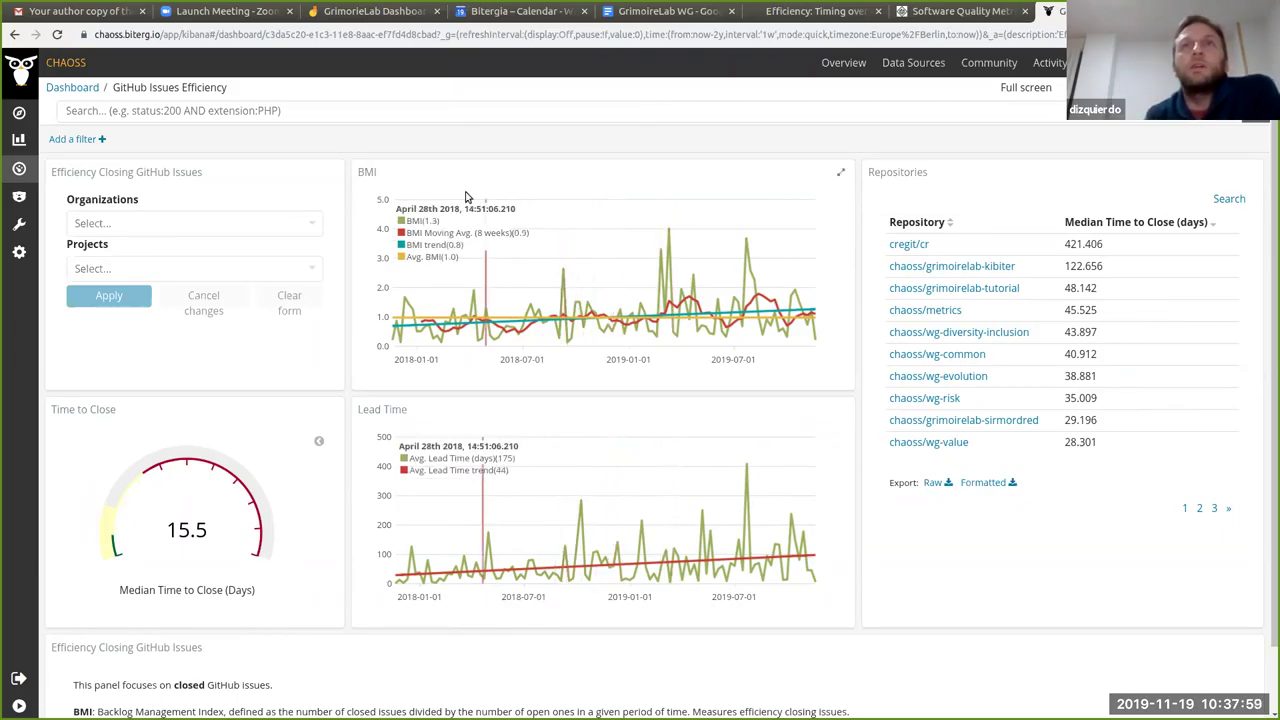
# Hide the BMI Moving Avg. (8 weeks) and Avg. BMI series in the BMI chart, keeping BMI and BMI trend shown
pyautogui.click(411, 221)
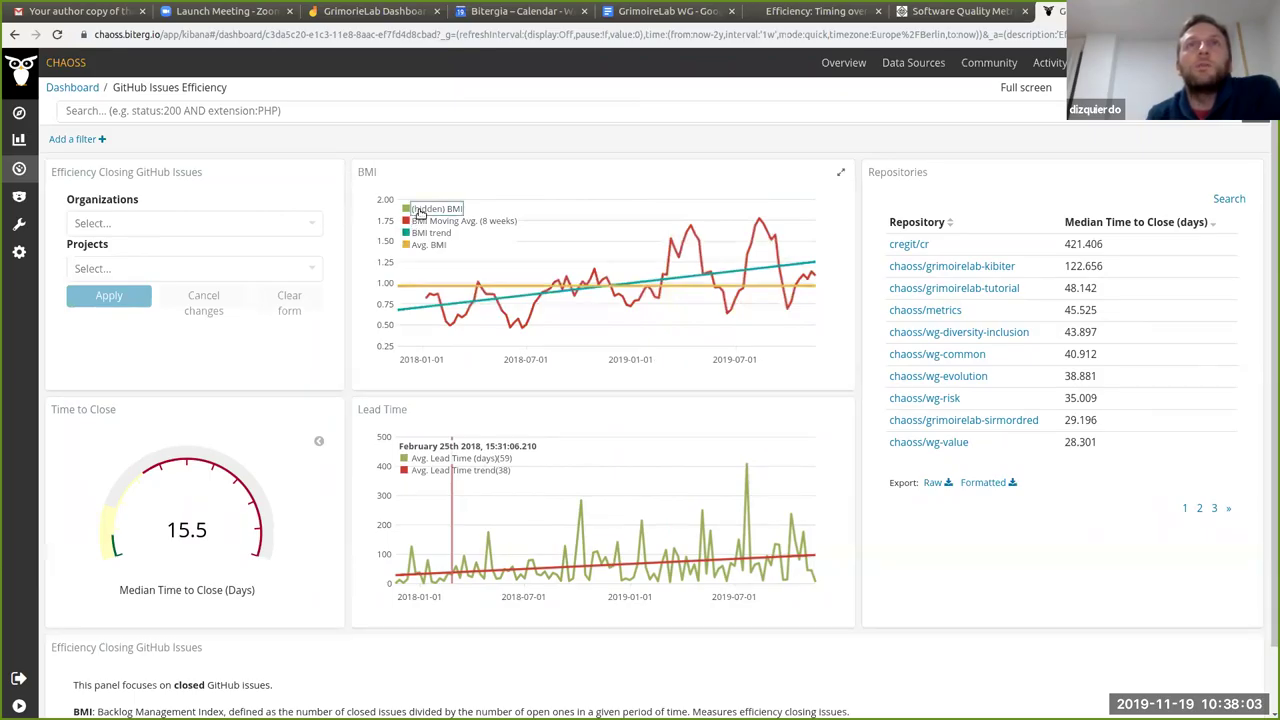
pyautogui.click(413, 210)
pyautogui.click(413, 222)
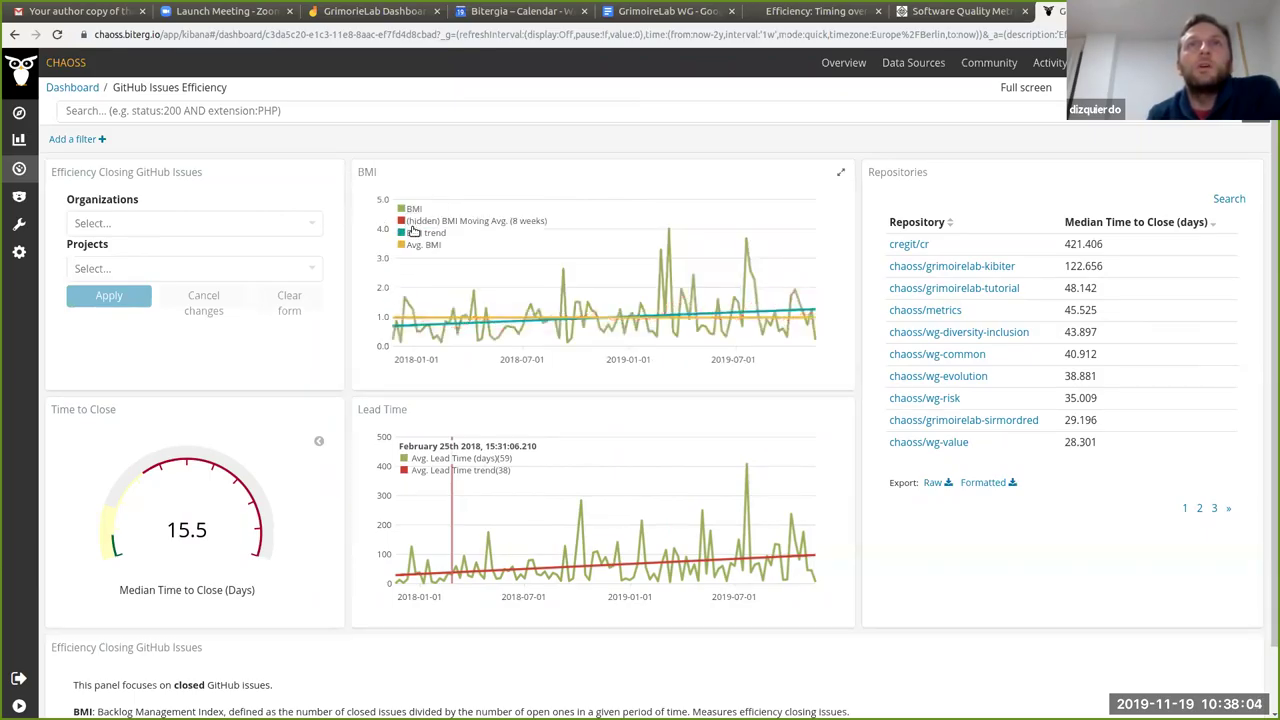
pyautogui.click(413, 246)
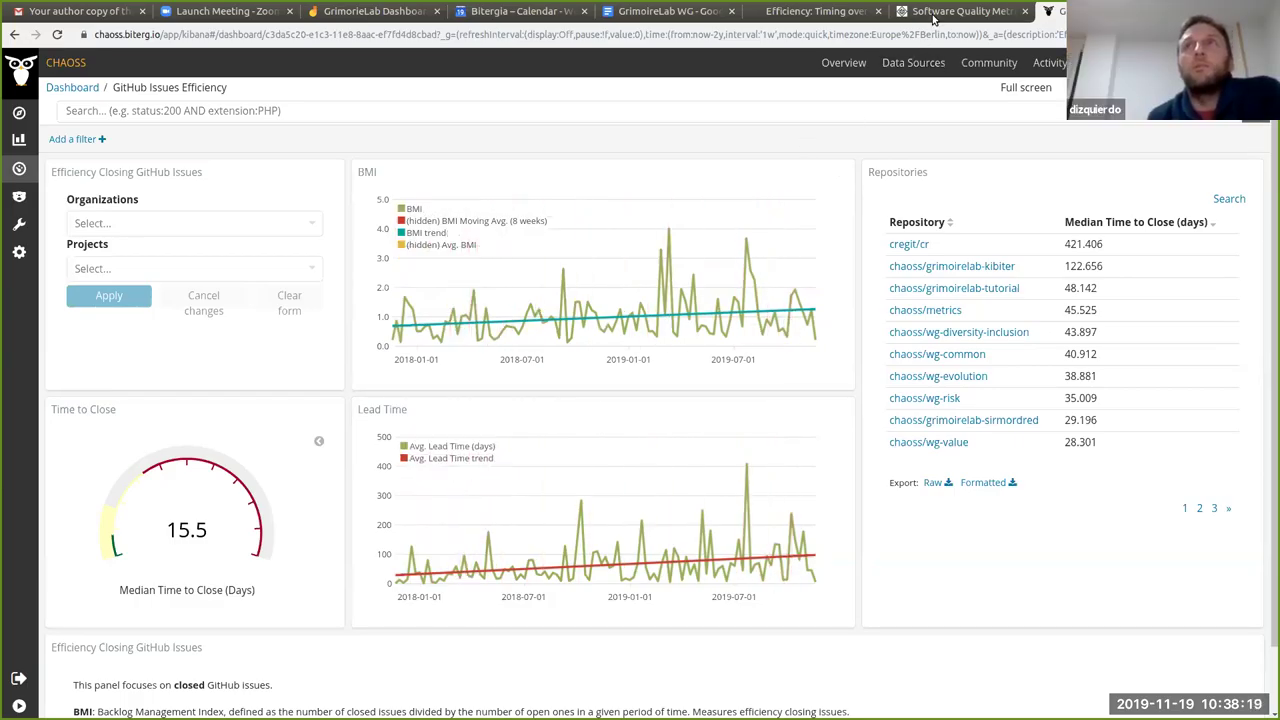
# Highlight the paragraph explaining BMI values above and below 100 on the Tutorialspoint page and return to the GitHub Issues Efficiency panel
pyautogui.click(933, 12)
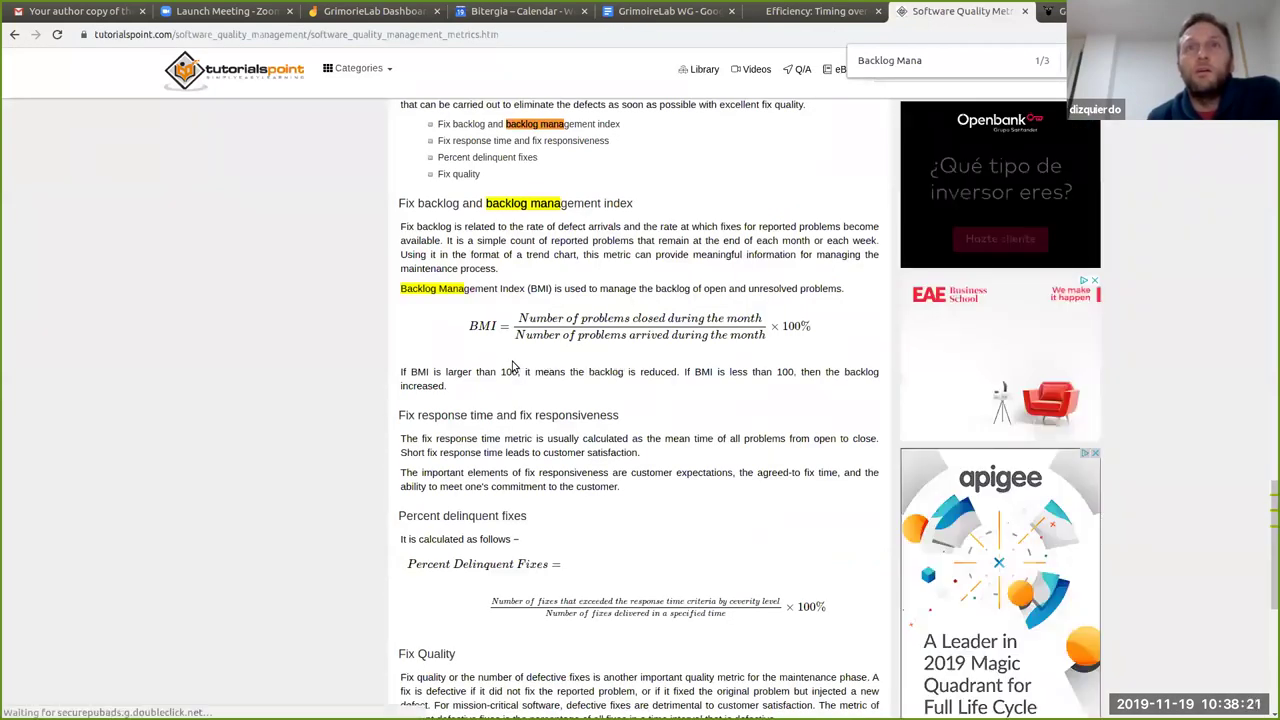
pyautogui.tripleClick(513, 367)
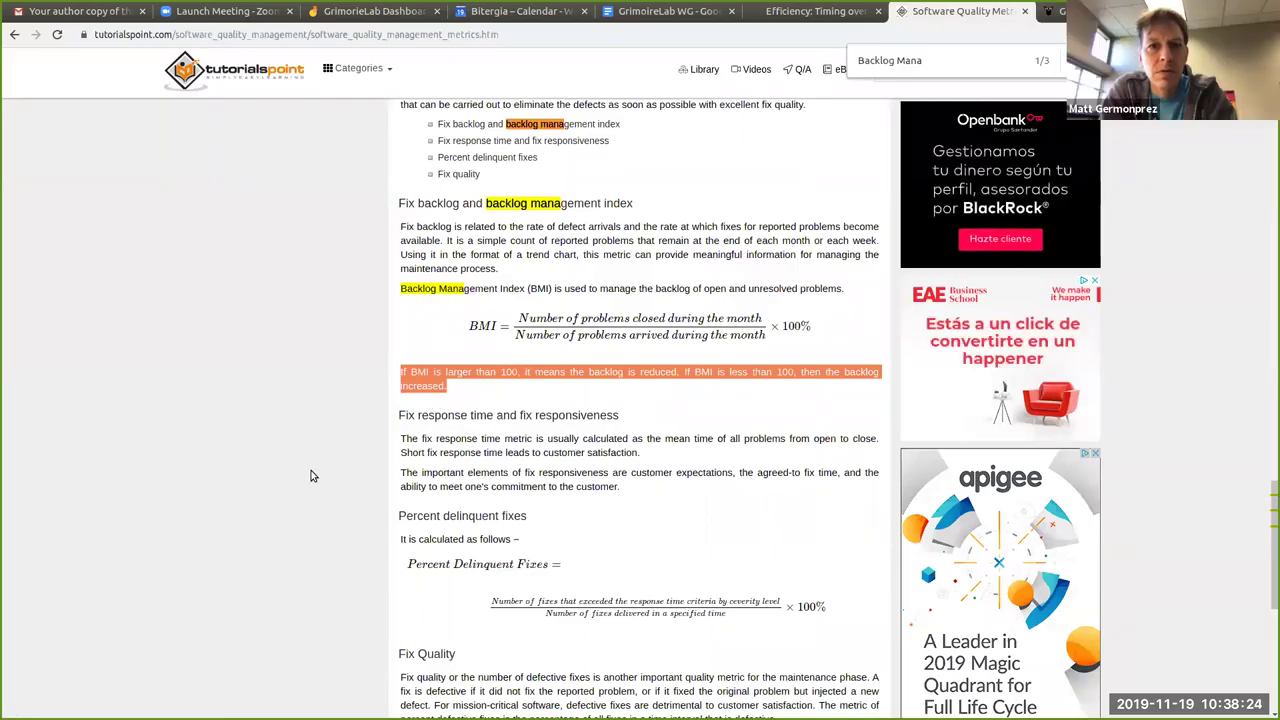
pyautogui.hotkey('ctrl', 'Tab')
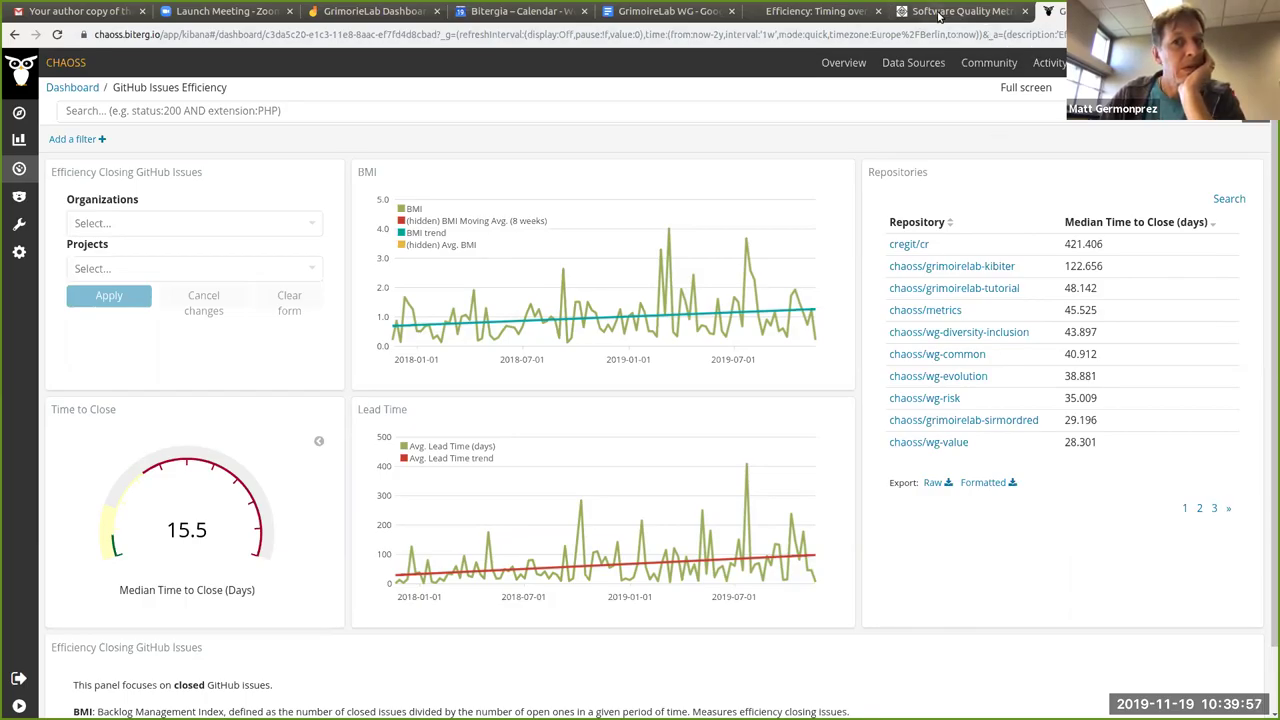
# Add a sub-bullet under the BMI link in the GrimoireLab WG notes reading "We may have a BMI for consumers and a BMI for Producers"
pyautogui.click(670, 14)
pyautogui.click(508, 523)
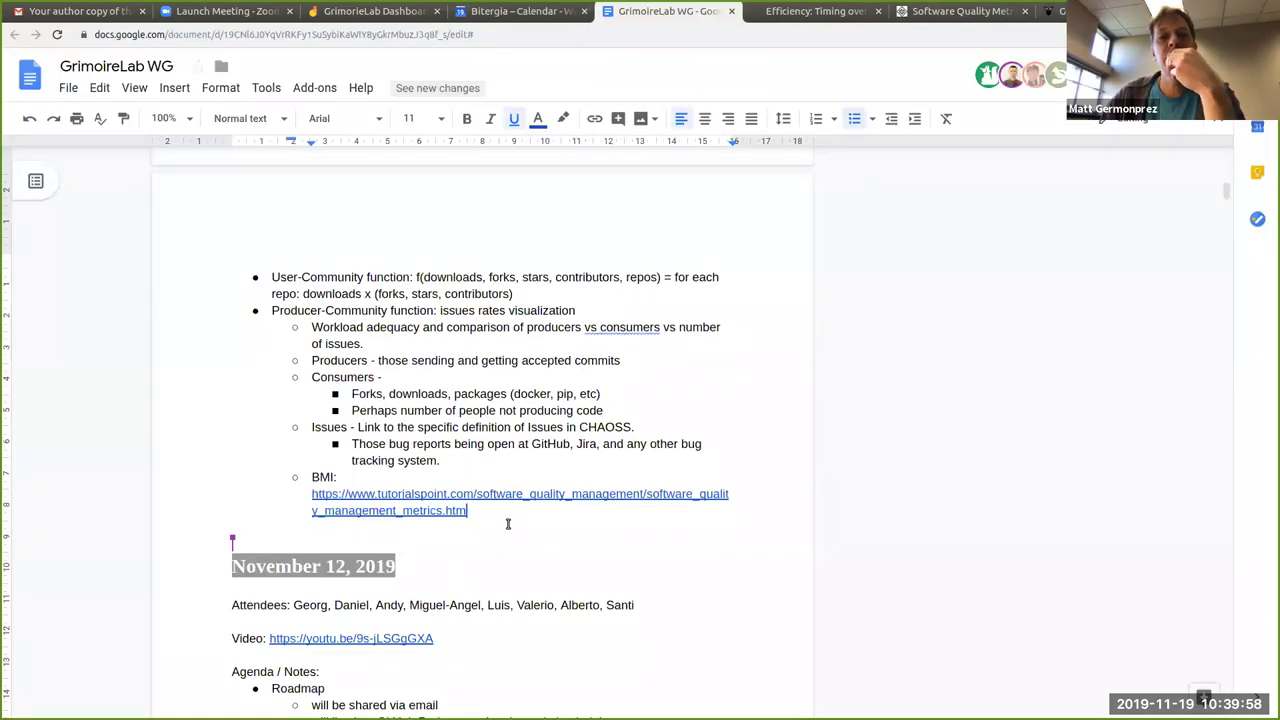
pyautogui.press('Return')
pyautogui.press('Tab')
pyautogui.write('We ma')
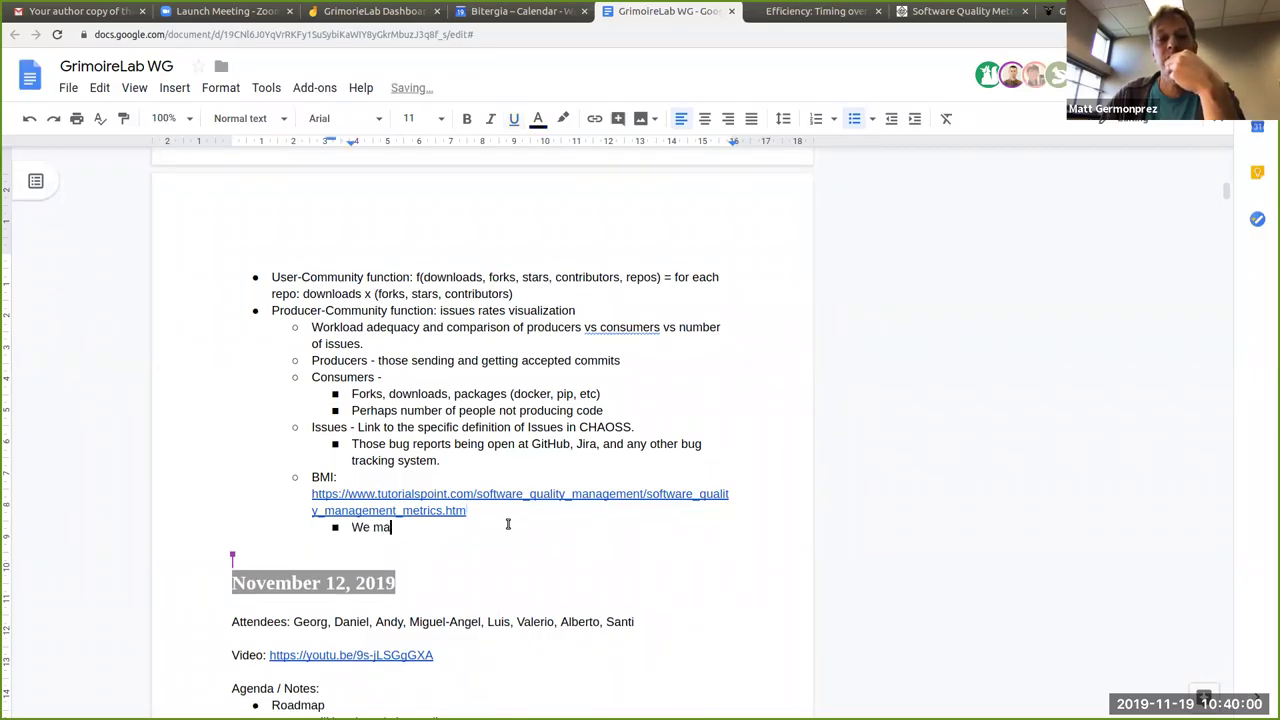
pyautogui.write('y have a BM')
pyautogui.press('BackSpace')
pyautogui.press('BackSpace')
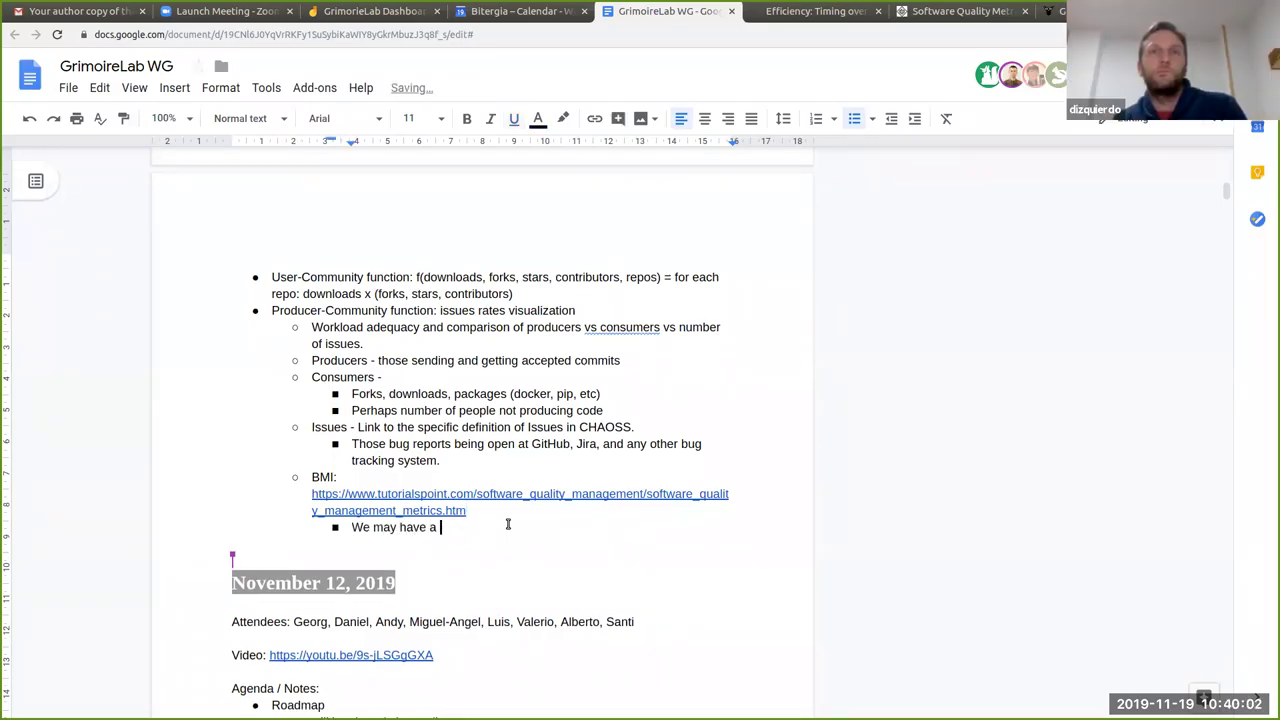
pyautogui.write('BMI for ')
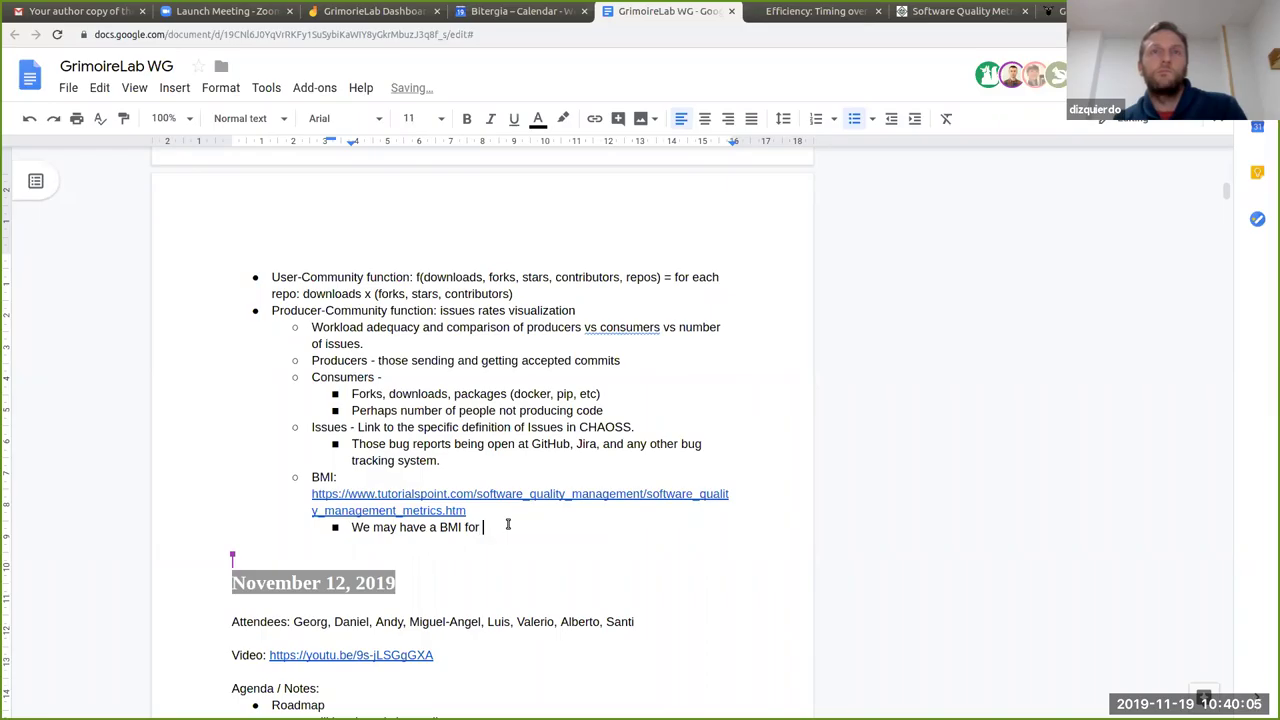
pyautogui.write('consumers')
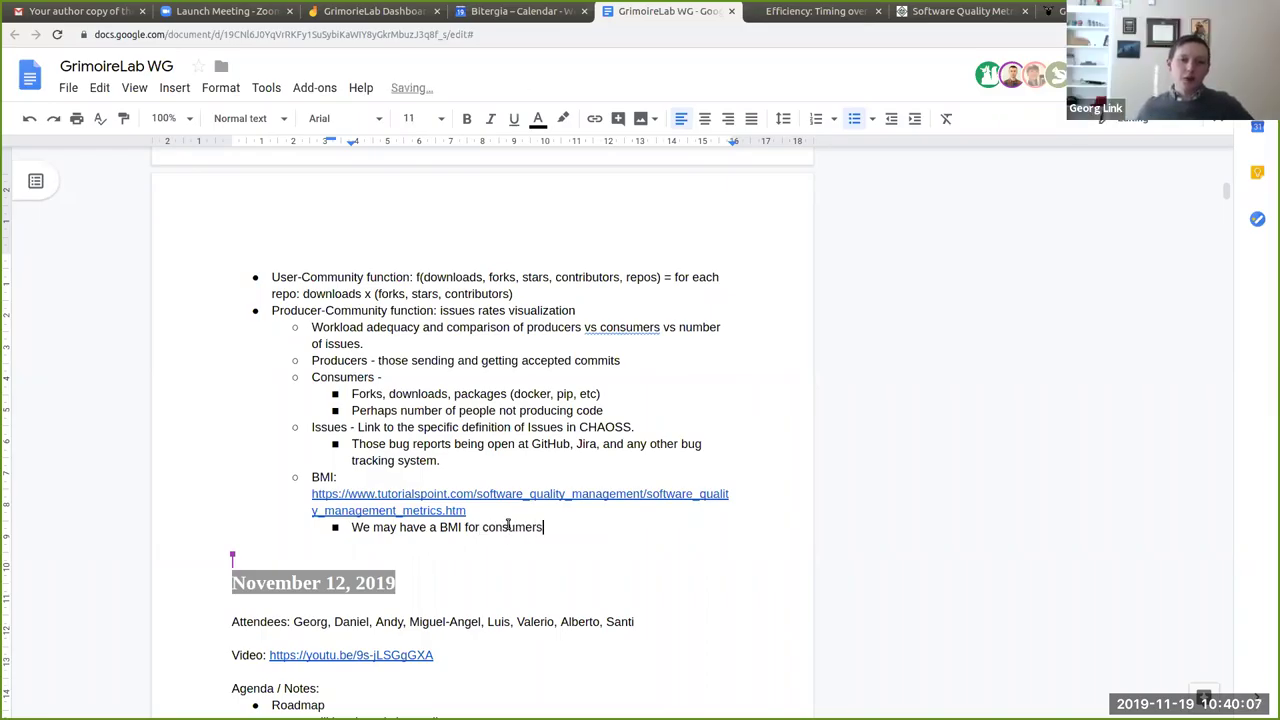
pyautogui.write(' and ')
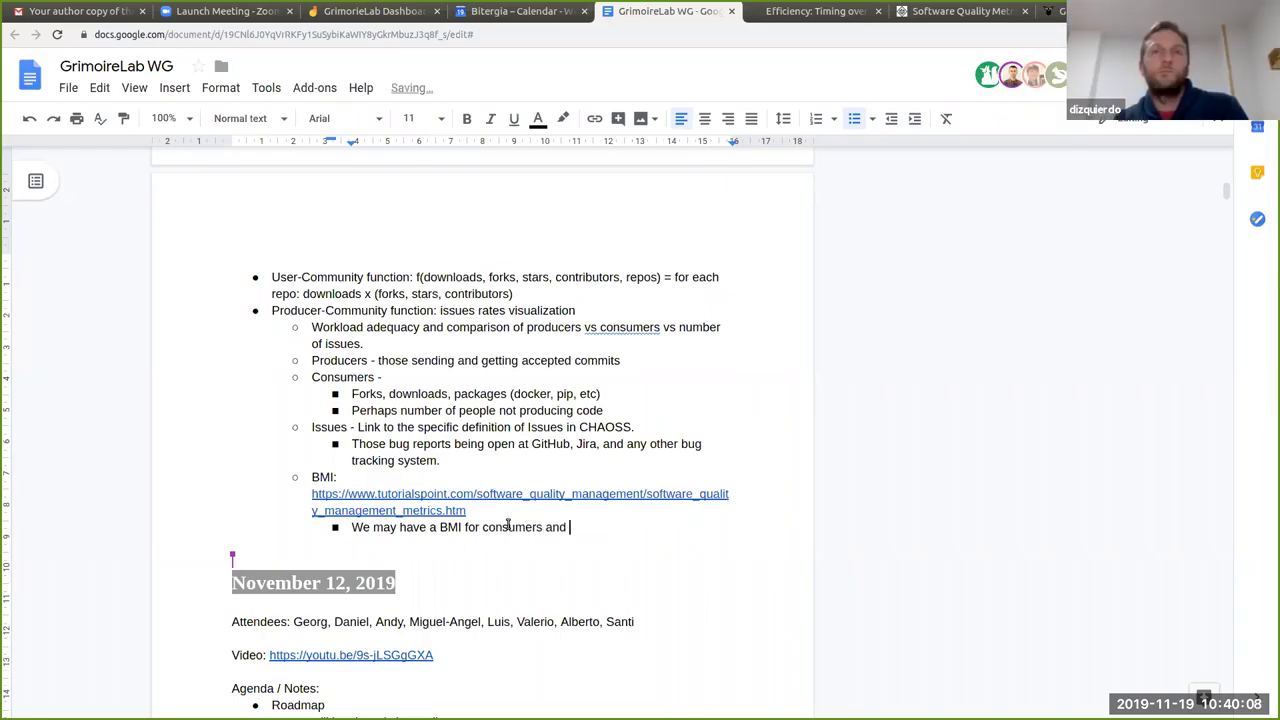
pyautogui.write('a BMI for p')
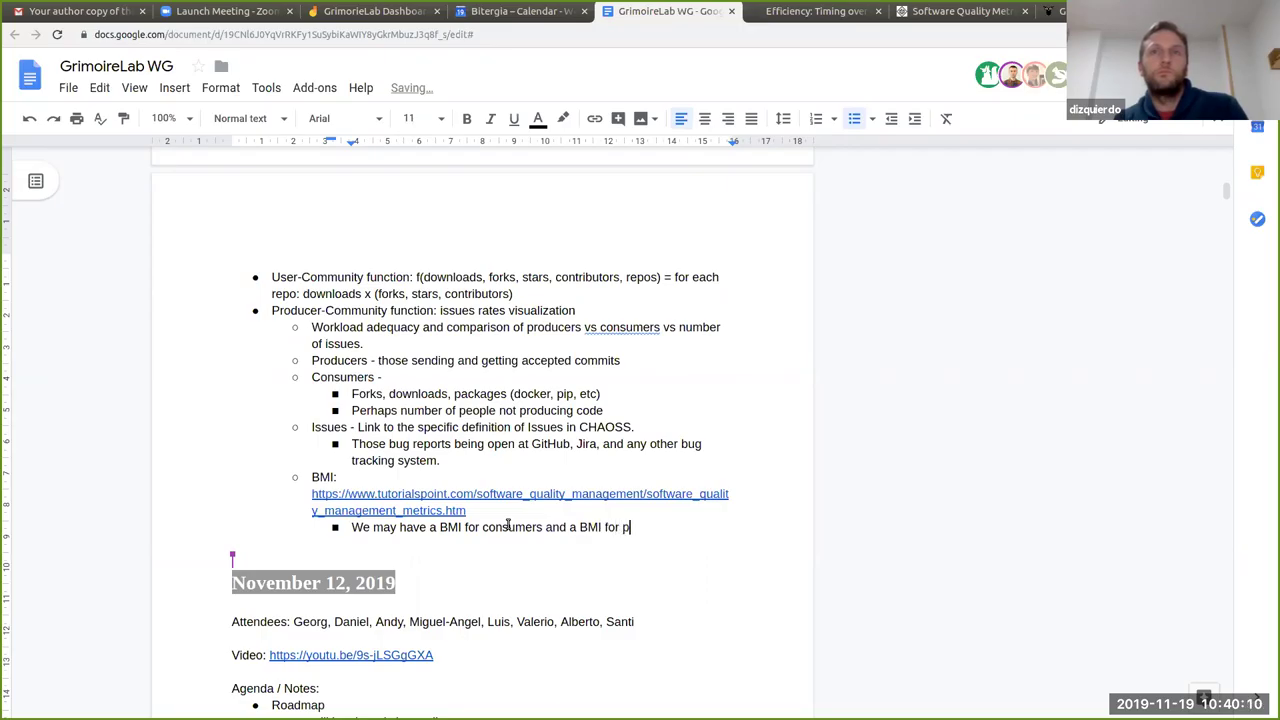
pyautogui.write('ro')
pyautogui.press('BackSpace')
pyautogui.press('BackSpace')
pyautogui.press('BackSpace')
pyautogui.write('Po')
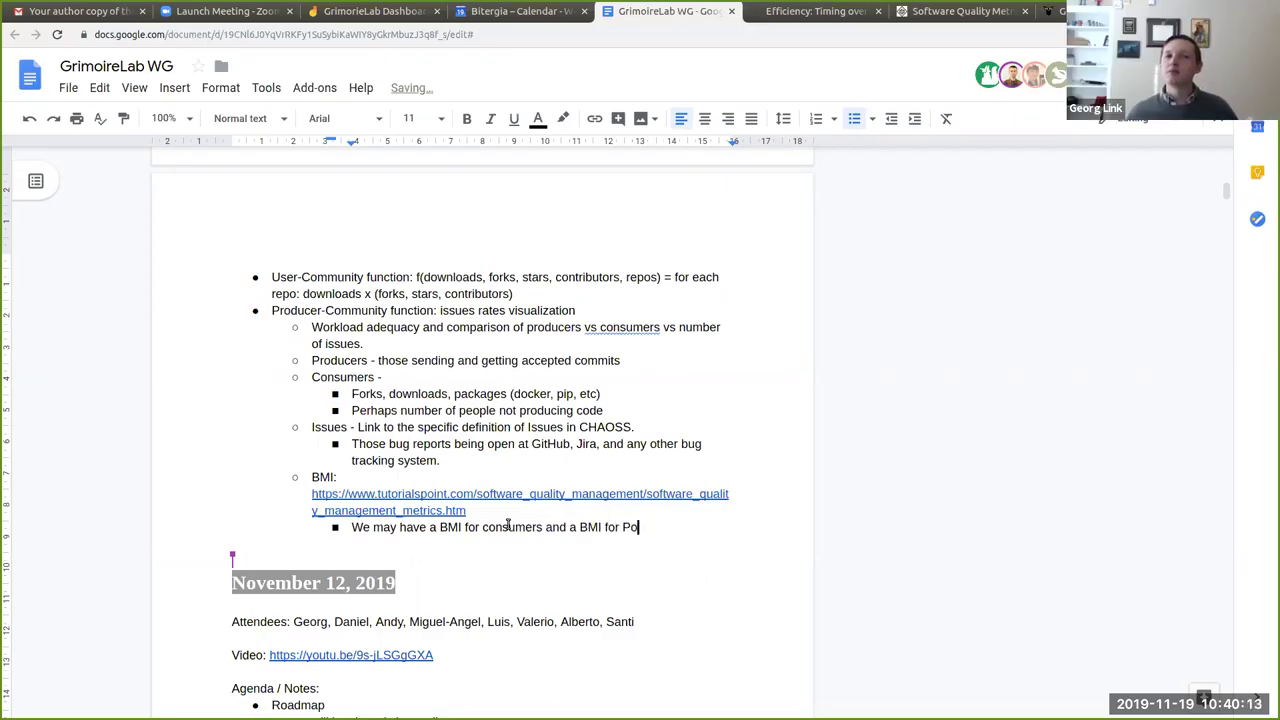
pyautogui.press('BackSpace')
pyautogui.write('roducers')
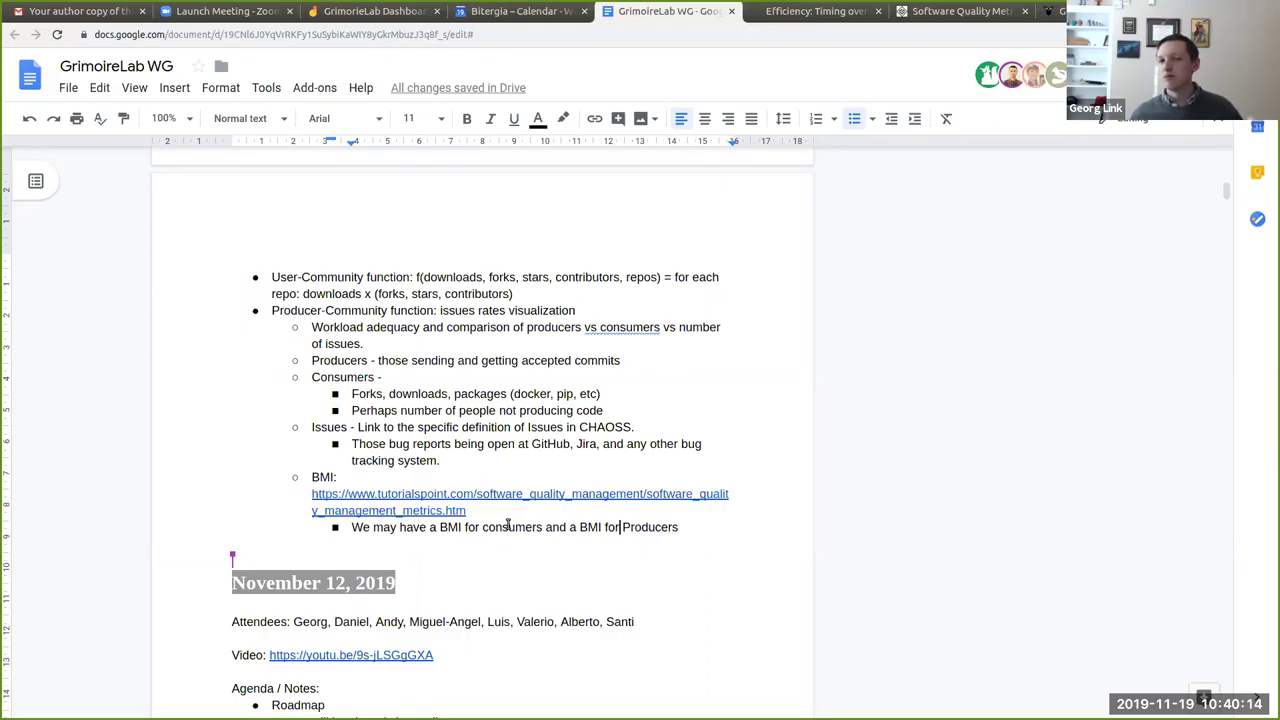
# Capitalize "consumers" as "Consumers" in the new sub-bullet under BMI
pyautogui.click(508, 524)
pyautogui.press('Left')
pyautogui.press('Left')
pyautogui.press('Left')
pyautogui.press('BackSpace')
pyautogui.write('C')
pyautogui.press('End')
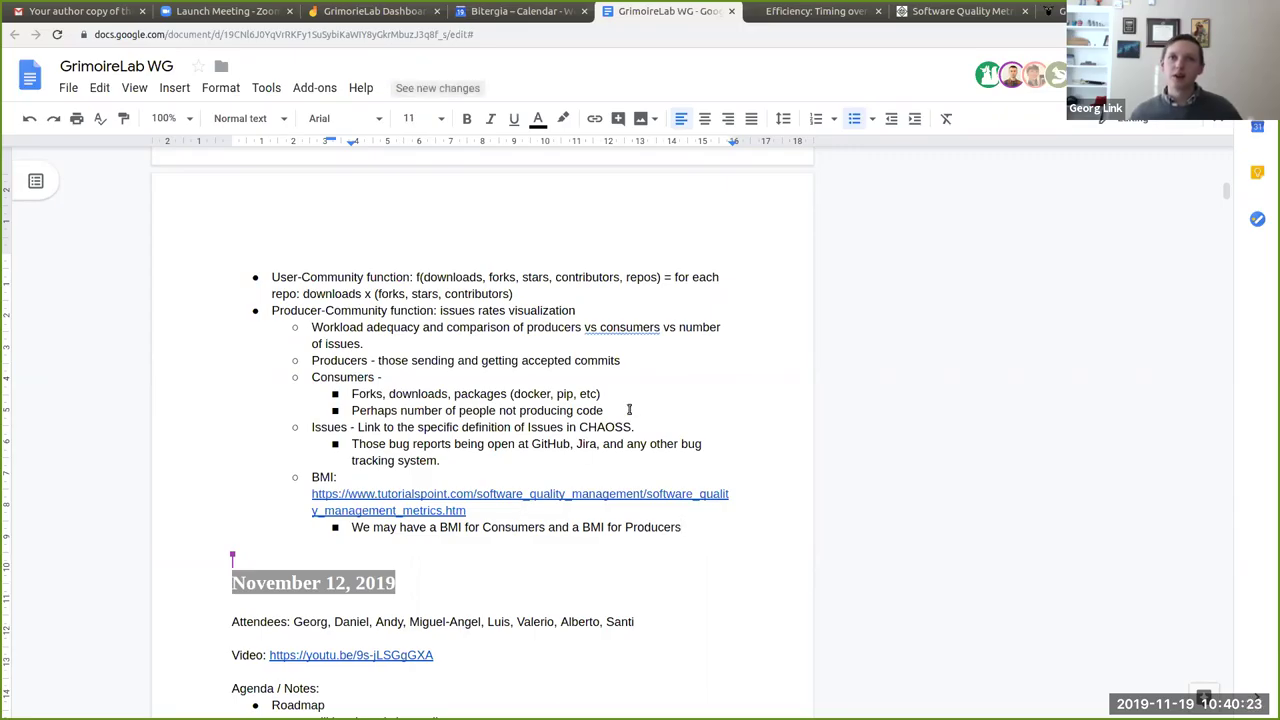
pyautogui.scroll(1, 629, 409)
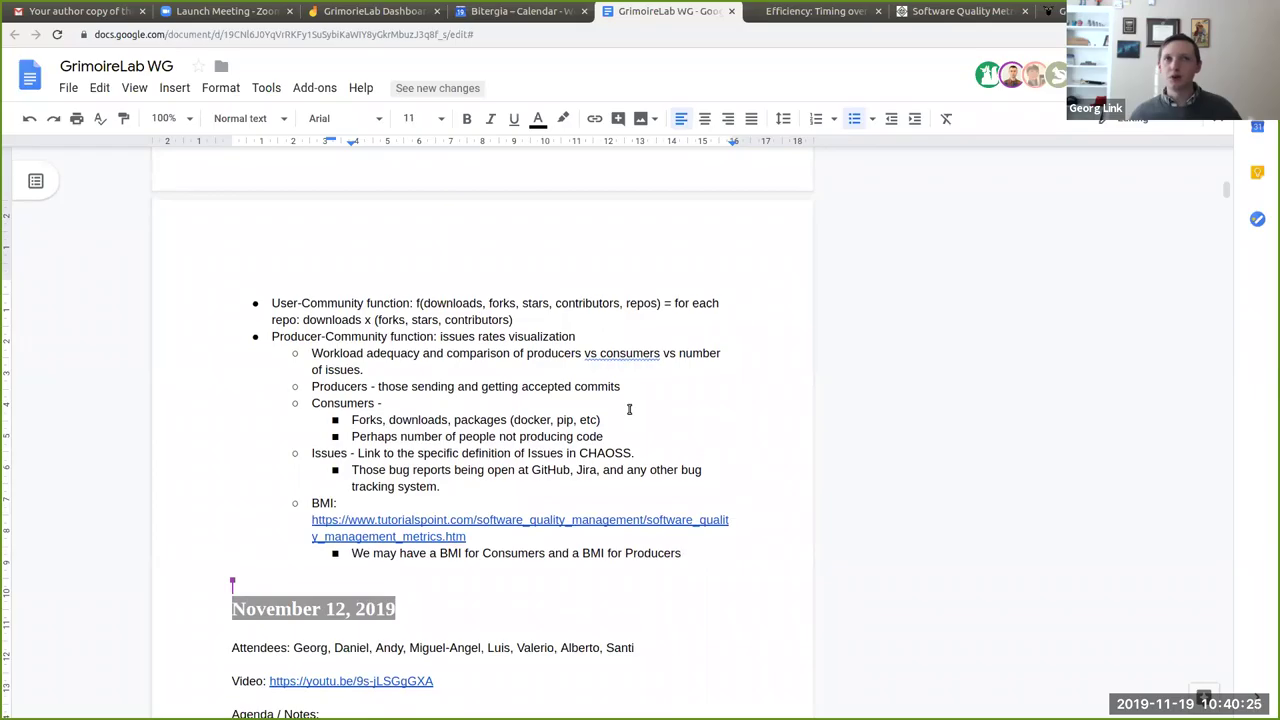
pyautogui.scroll(-1, 629, 409)
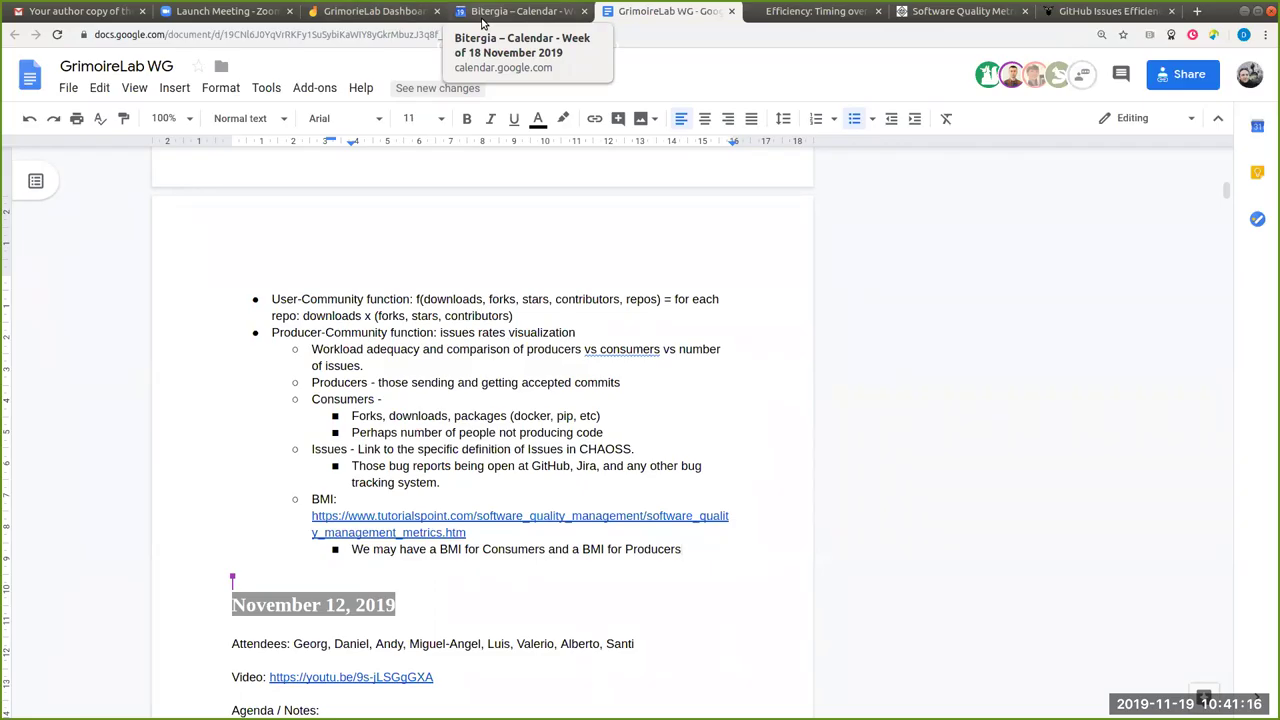
pyautogui.scroll(4, 425, 320)
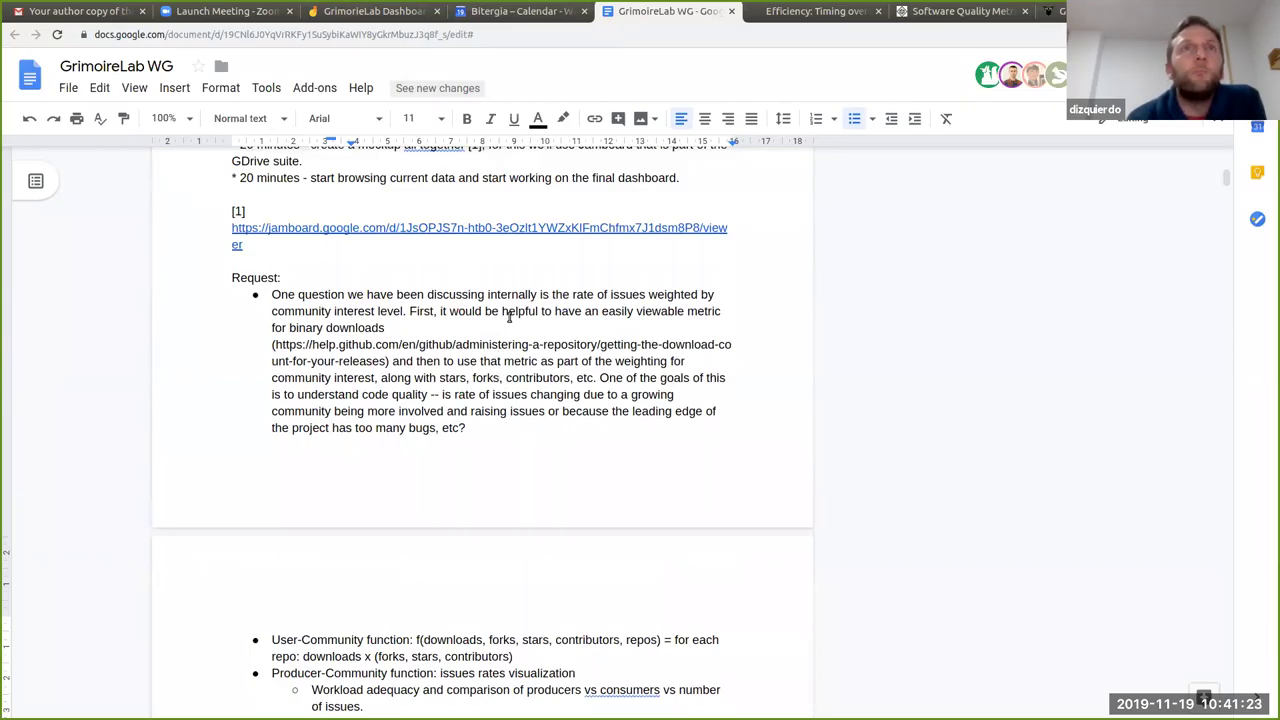
# Highlight "rate of issues weighted by community interest level" in the Request bullet and switch to the dashboard mockup in Jamboard
pyautogui.click(573, 294)
pyautogui.moveTo(573, 294); pyautogui.dragTo(404, 310)
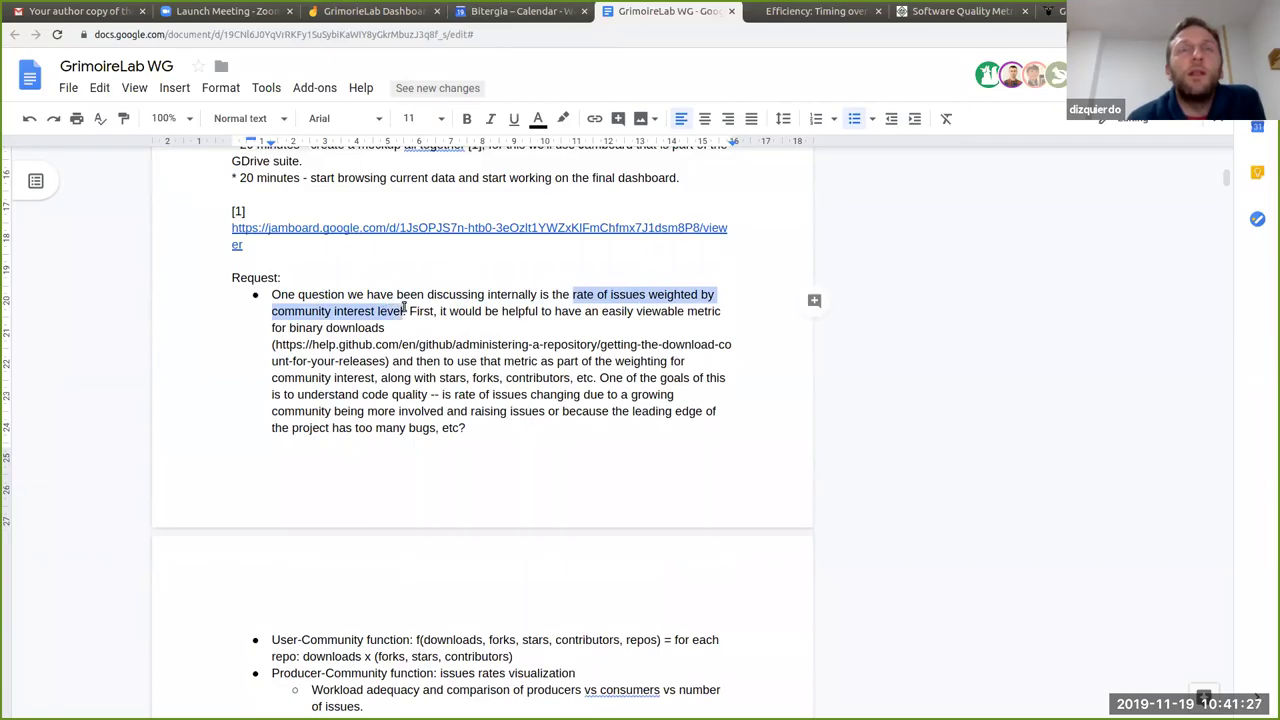
pyautogui.click(378, 14)
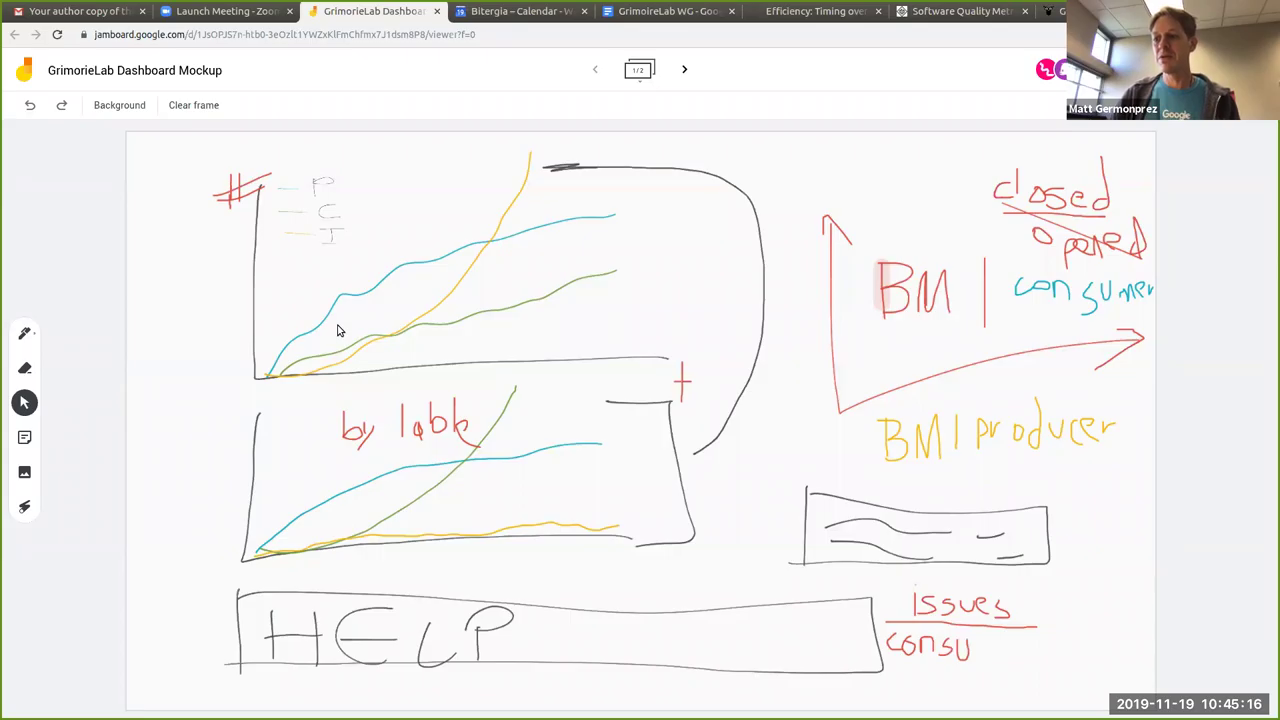
# Rename the jam as "GrimorieLab Dashboard Mockup - Workload Adequacy"
pyautogui.click(224, 71)
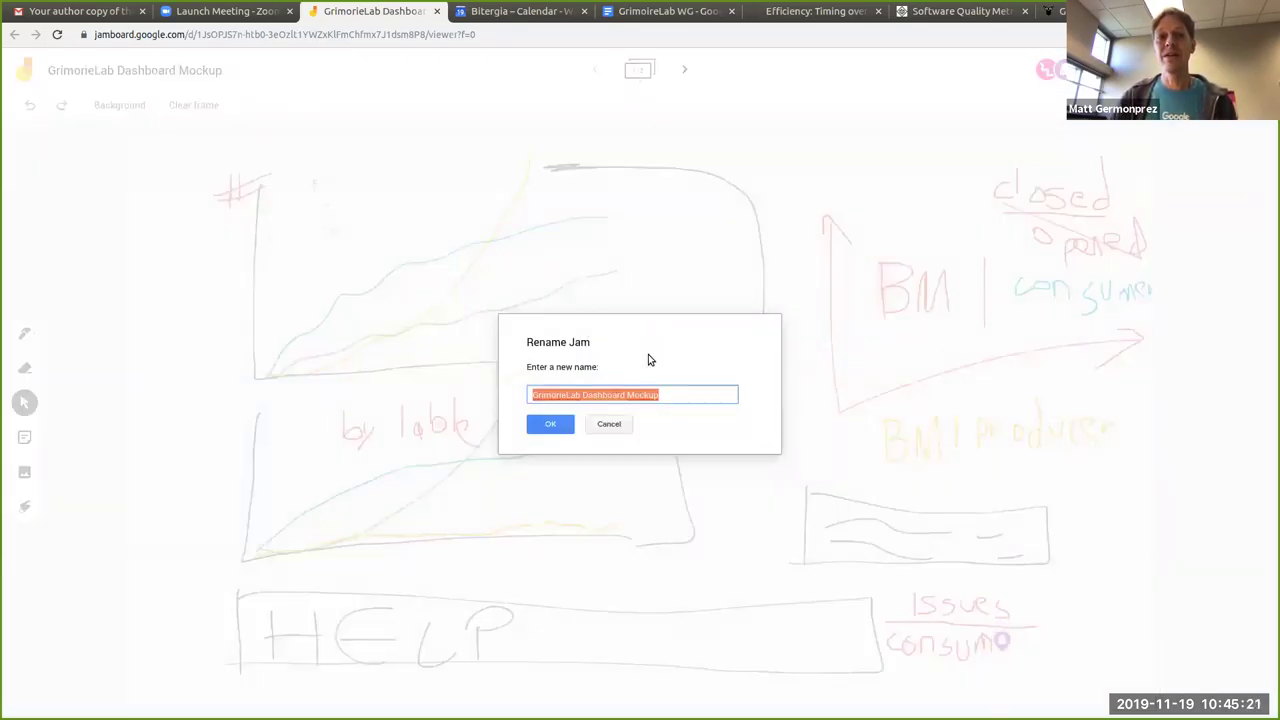
pyautogui.click(700, 398)
pyautogui.write('- Workload A')
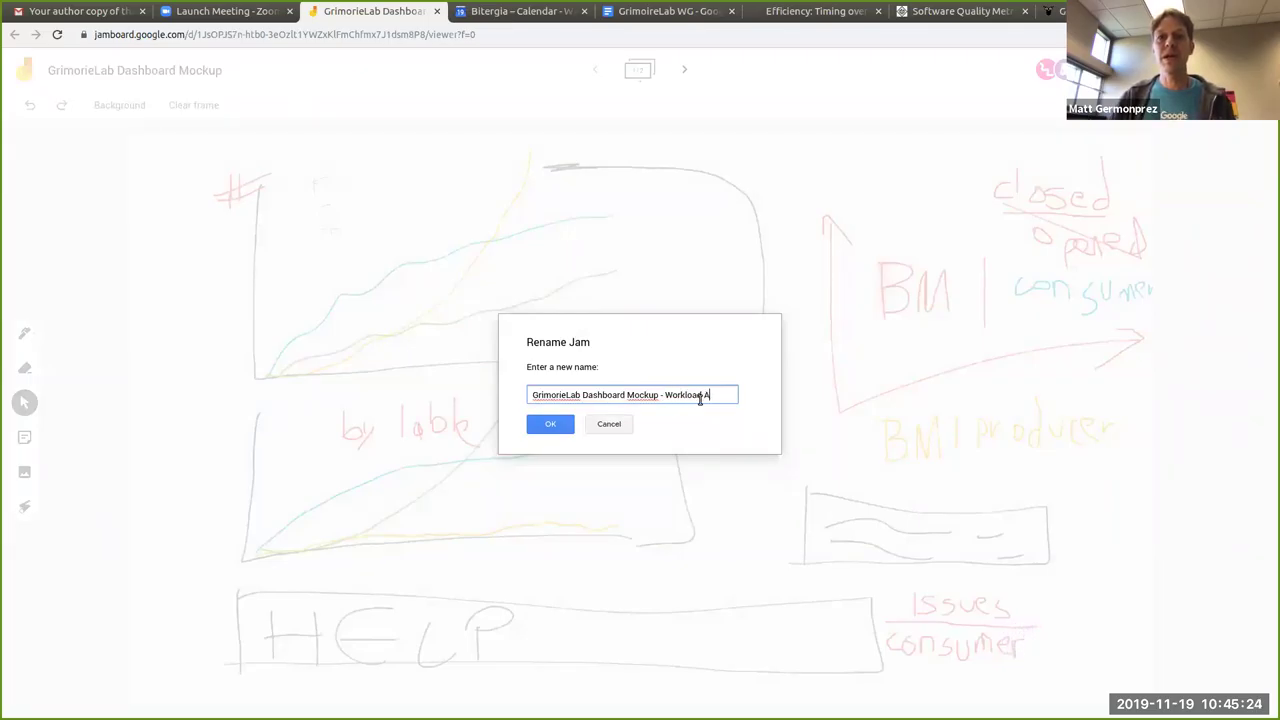
pyautogui.write('dequacy')
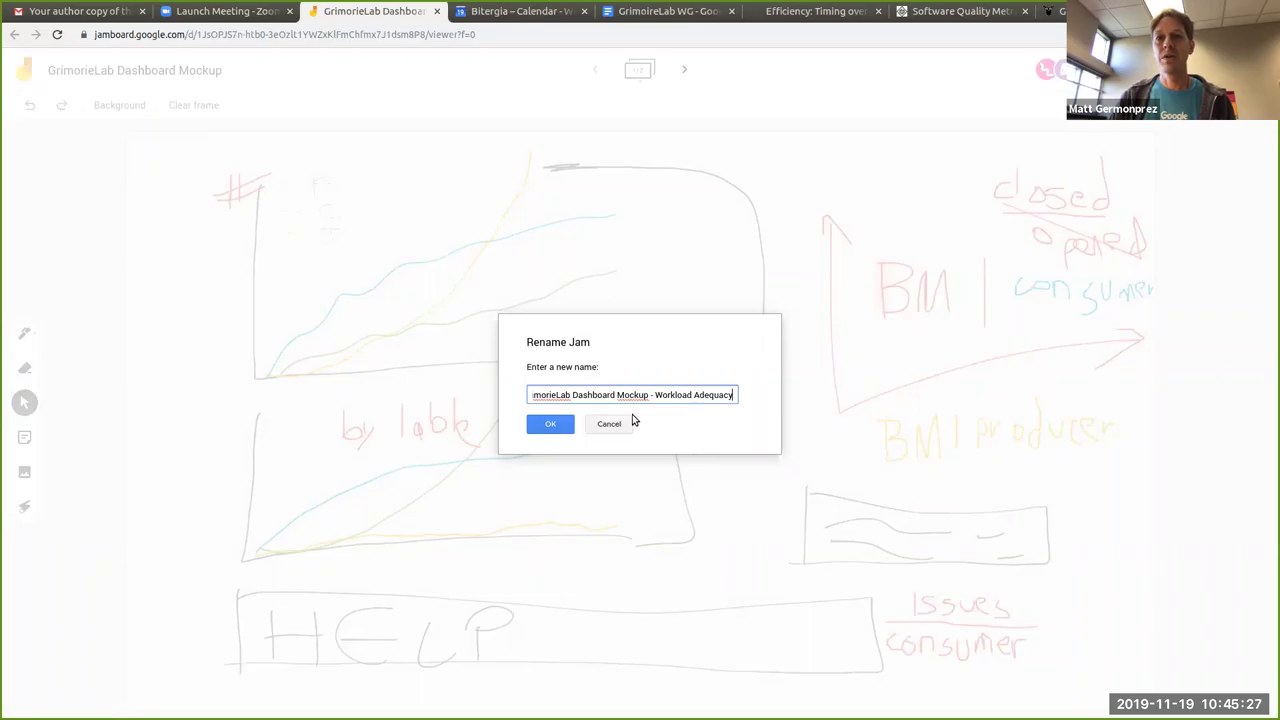
pyautogui.click(565, 424)
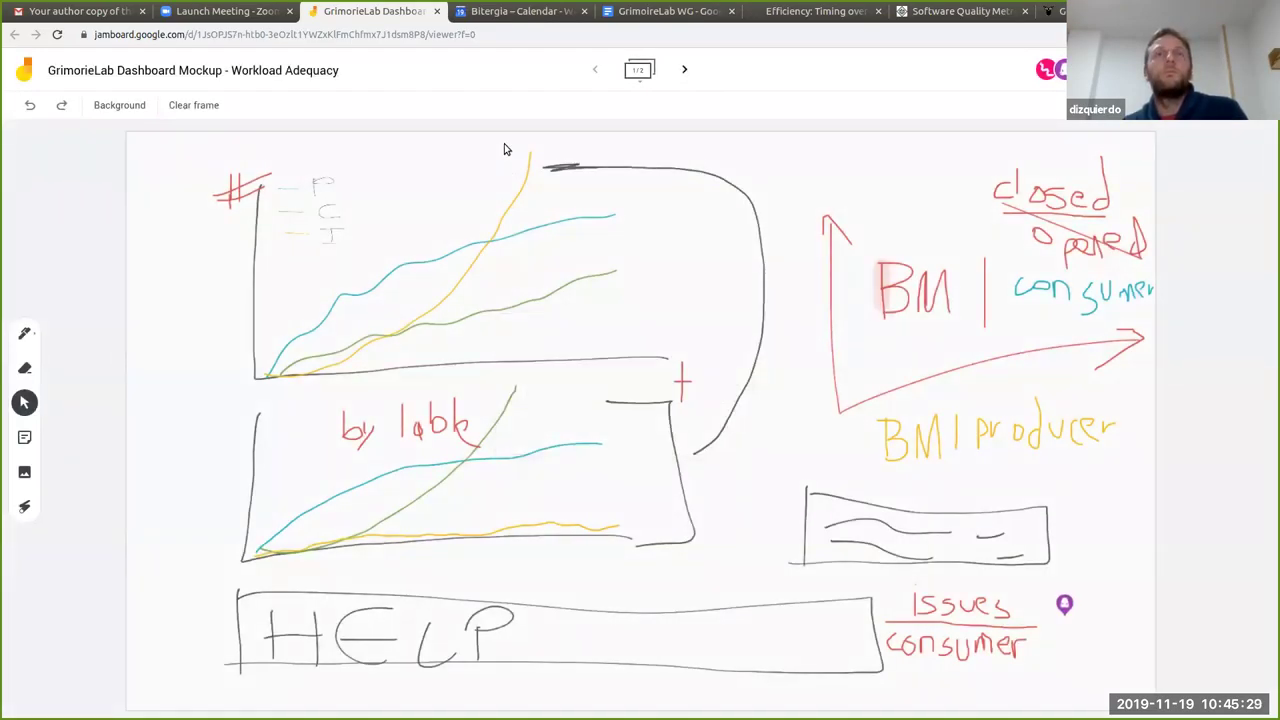